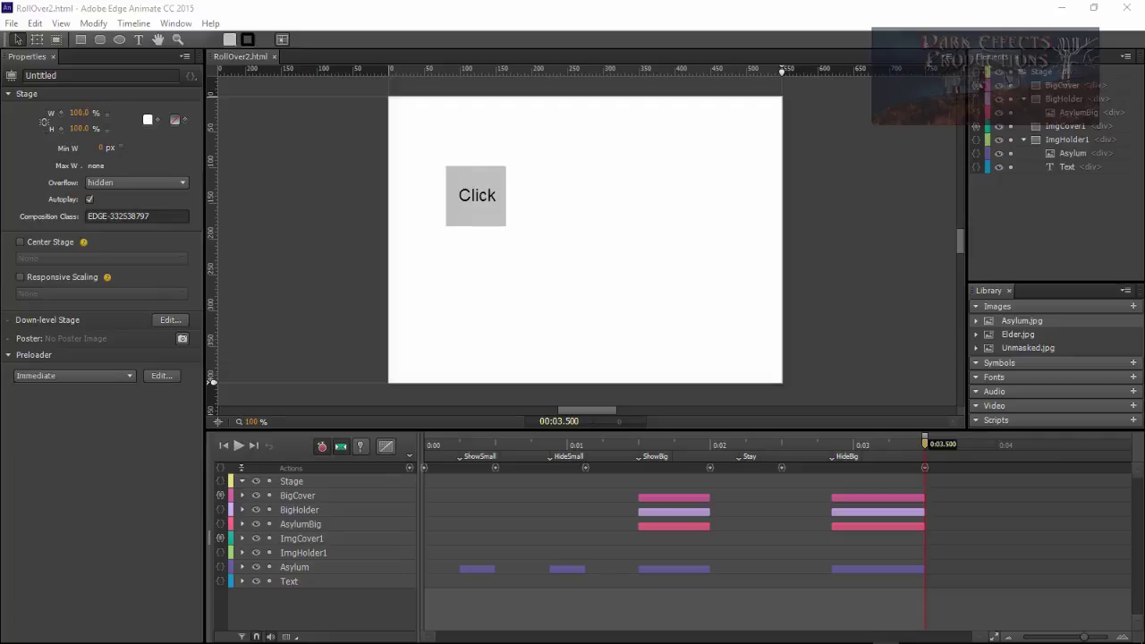
# Drag the Photos window showing the request image over the Edge Animate stage.
pyautogui.moveTo(757, 159); pyautogui.dragTo(631, 151)
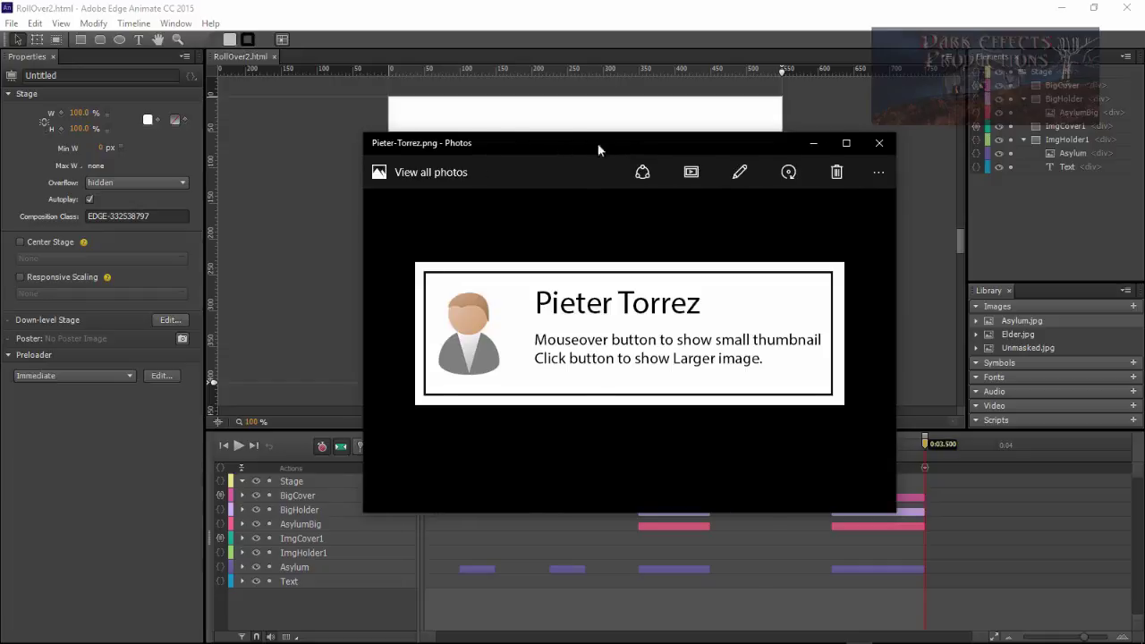
# Move the request image window off screen and preview RollOver2 in the browser with Ctrl+Enter.
pyautogui.hotkey('alt', 'F4')
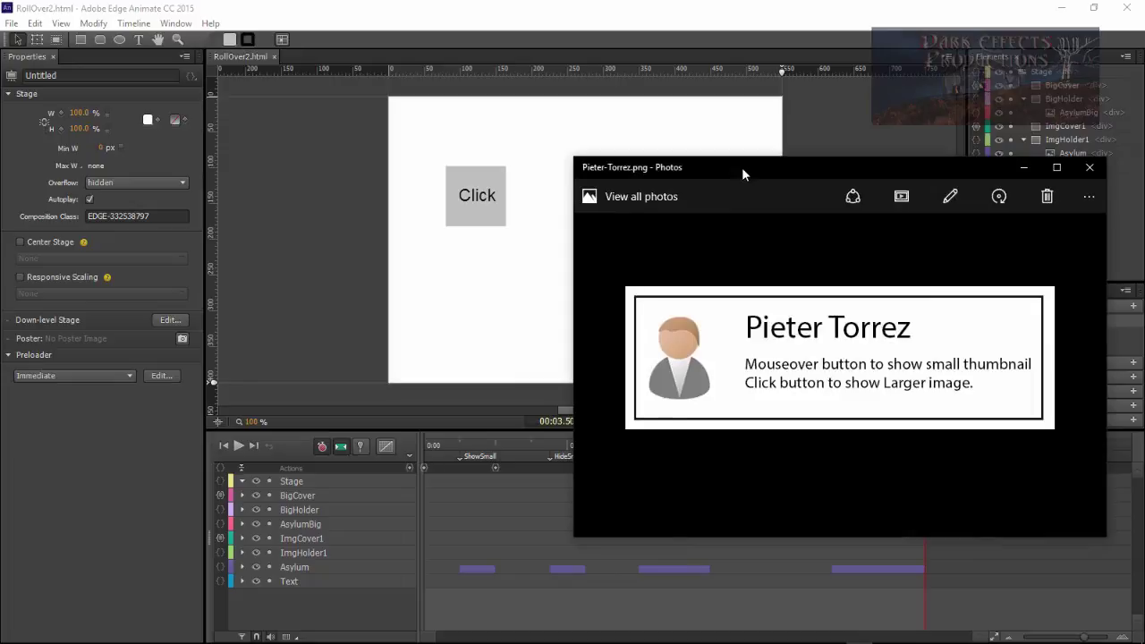
pyautogui.moveTo(742, 167); pyautogui.dragTo(1144, 206)
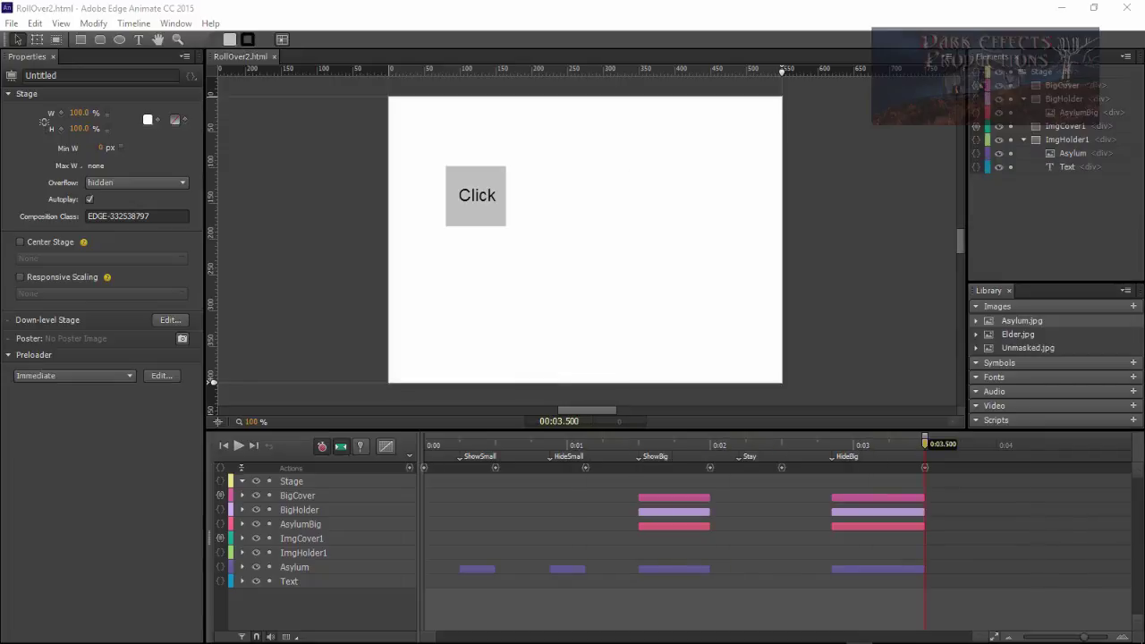
pyautogui.hotkey('ctrl', 'Return')
# Try the Chrome preview's button to open and close the large image, then create a new document.
pyautogui.moveTo(1065, 81); pyautogui.dragTo(357, 132)
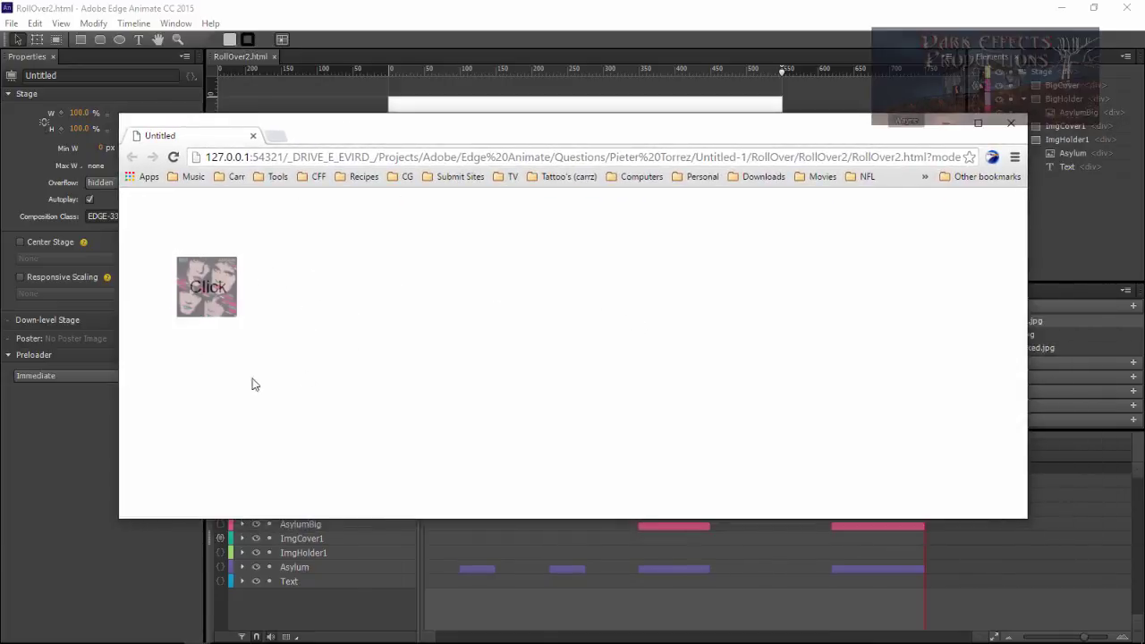
pyautogui.click(202, 280)
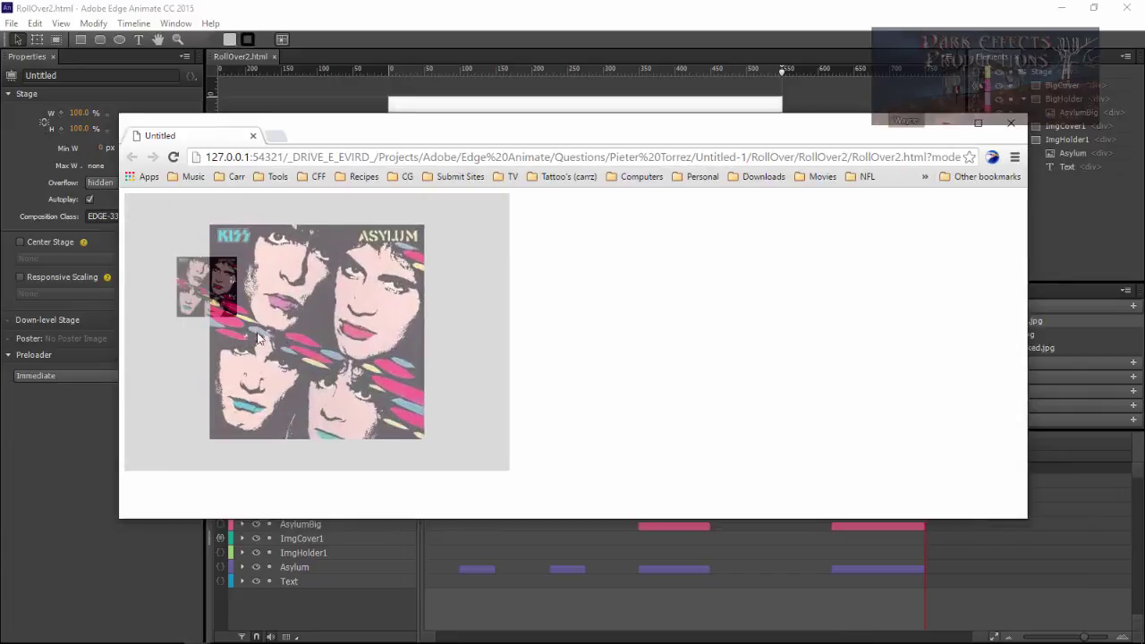
pyautogui.click(324, 324)
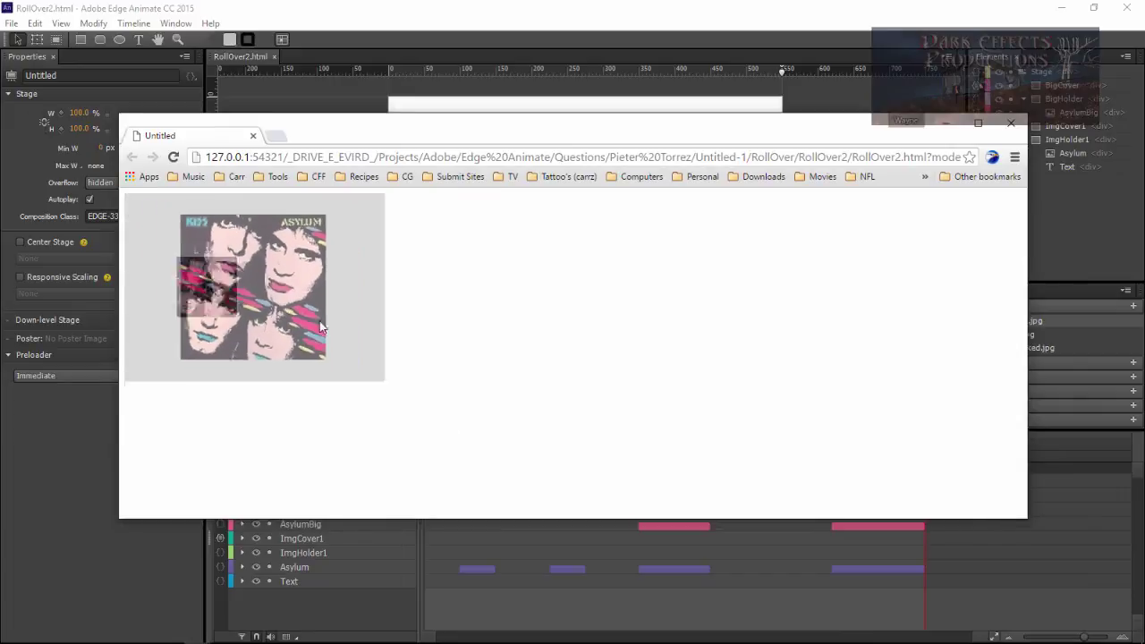
pyautogui.moveTo(331, 132); pyautogui.dragTo(1144, 134)
pyautogui.hotkey('ctrl', 'n')
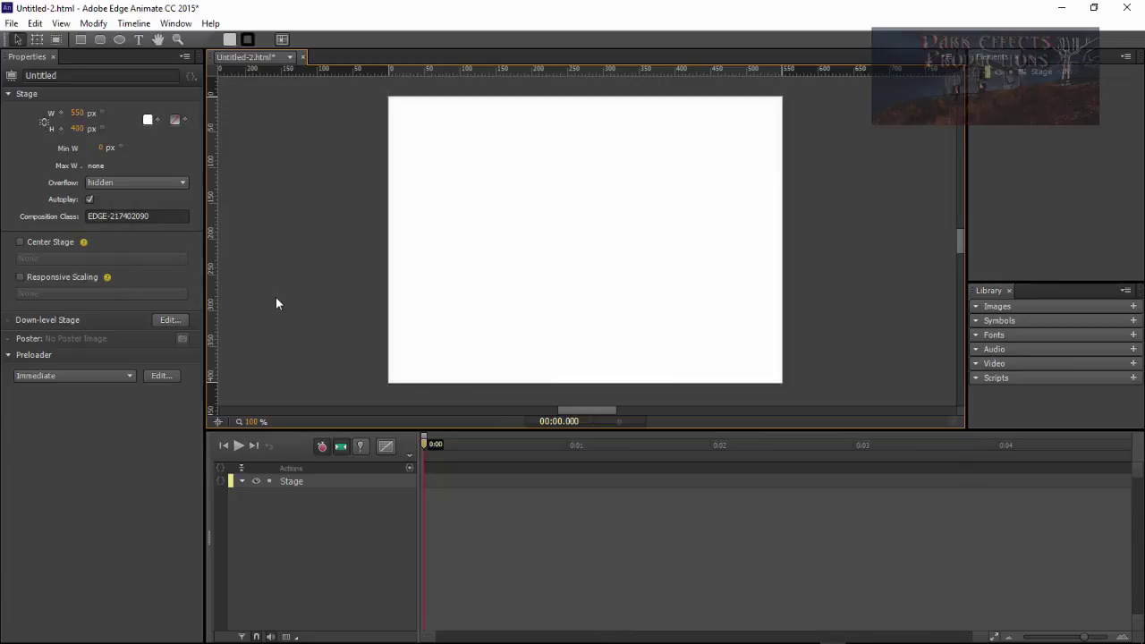
# Save Untitled-2.html into a new Project folder holding a copy of the images folder.
pyautogui.hotkey('ctrl', 's')
pyautogui.moveTo(327, 43); pyautogui.dragTo(482, 77)
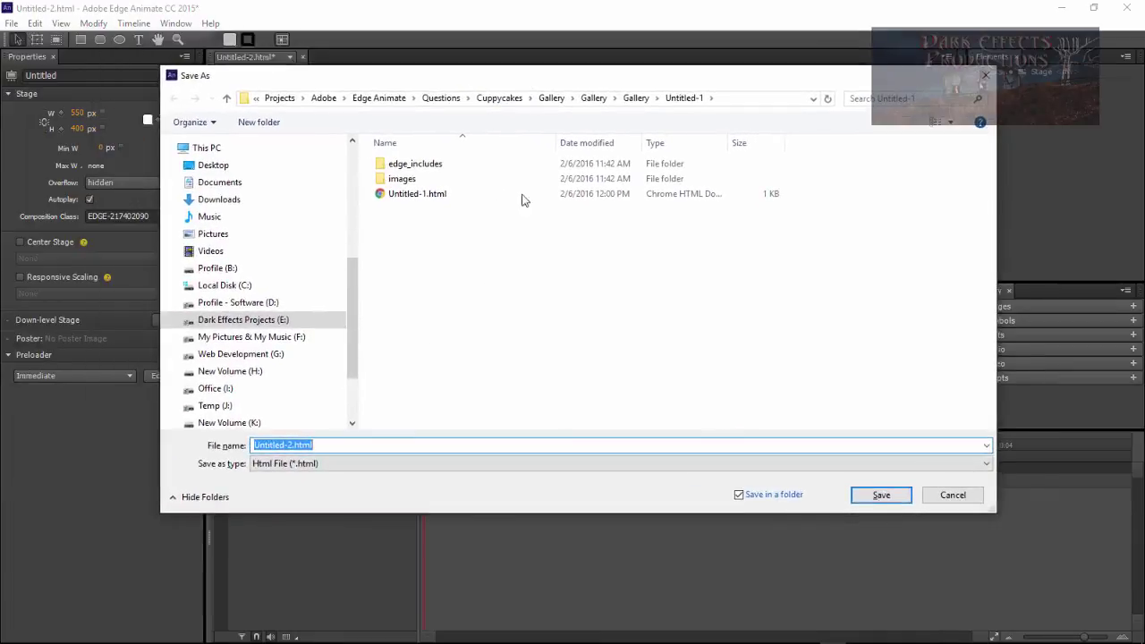
pyautogui.click(404, 180)
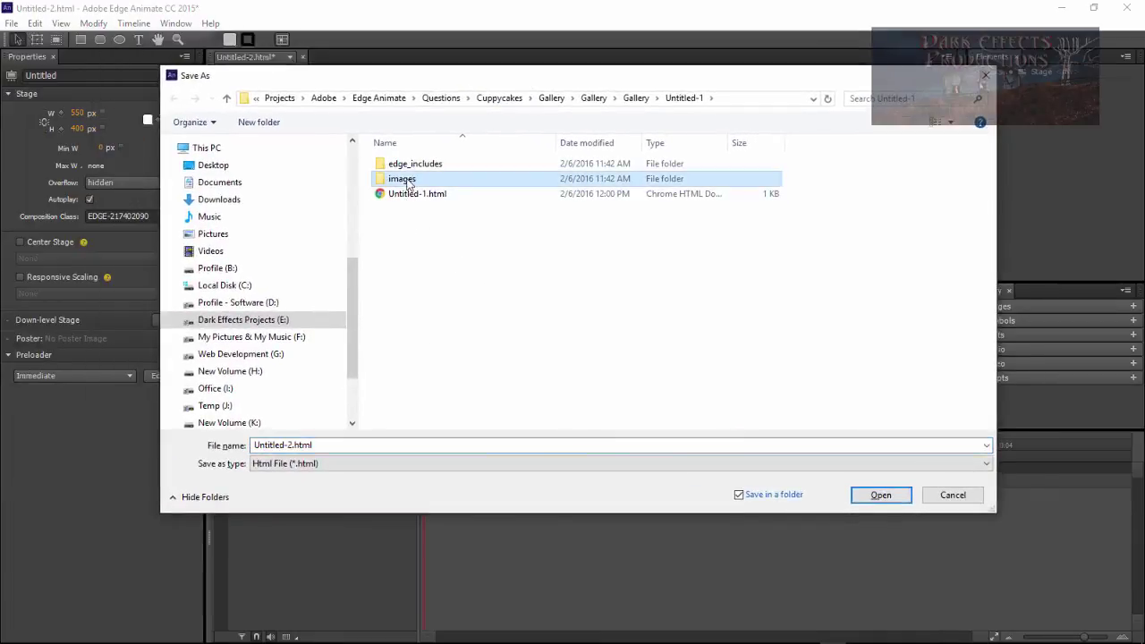
pyautogui.rightClick(407, 183)
pyautogui.click(457, 560)
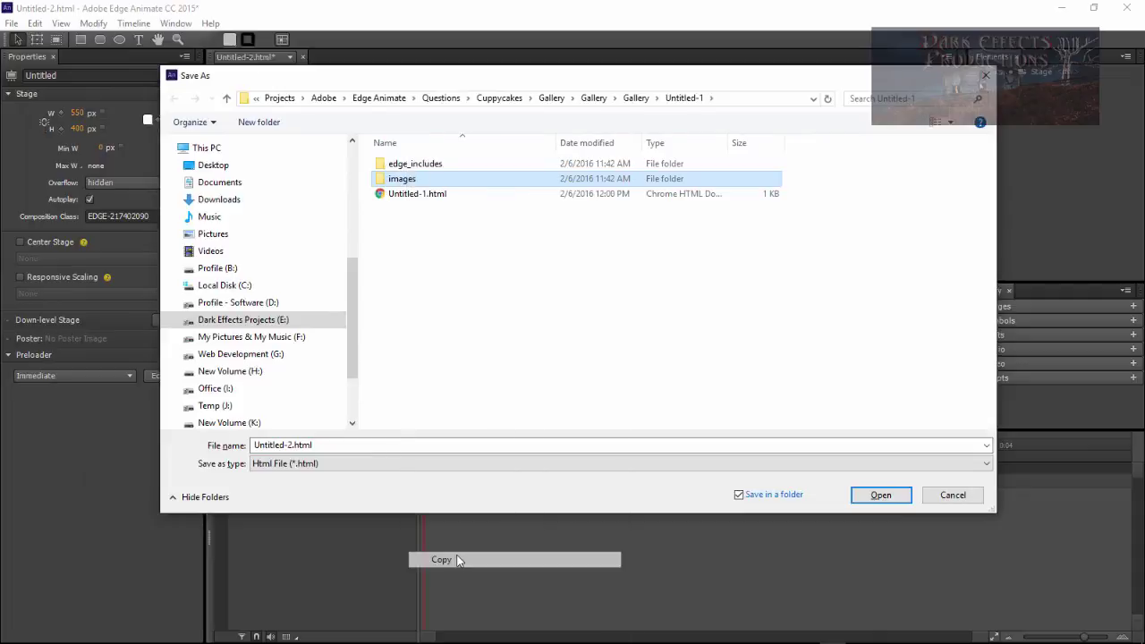
pyautogui.click(268, 124)
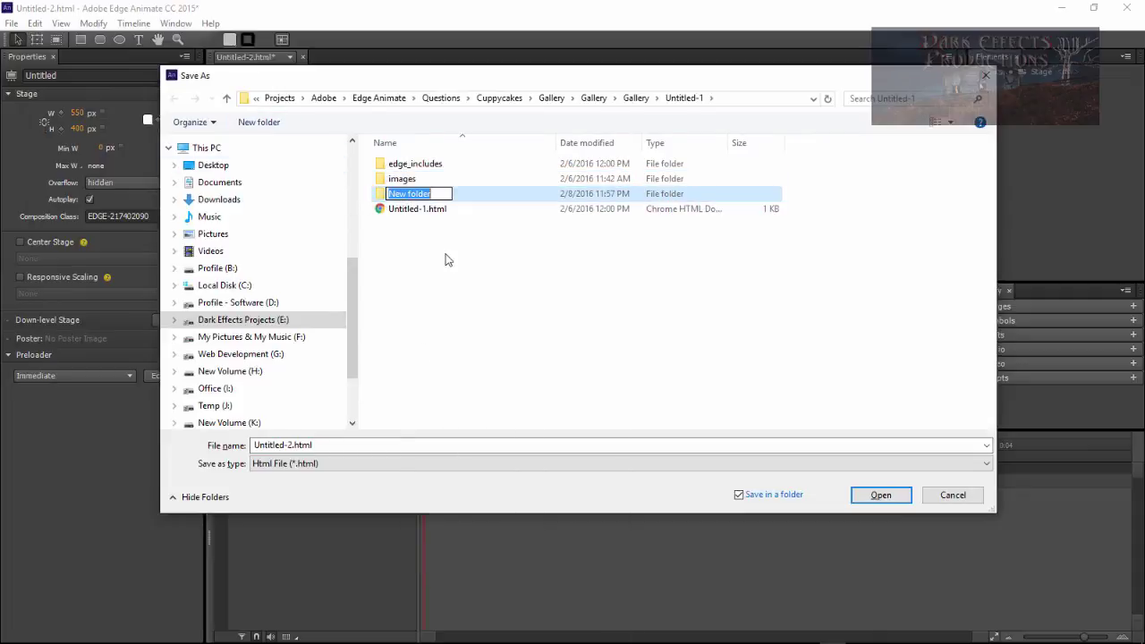
pyautogui.write('Project')
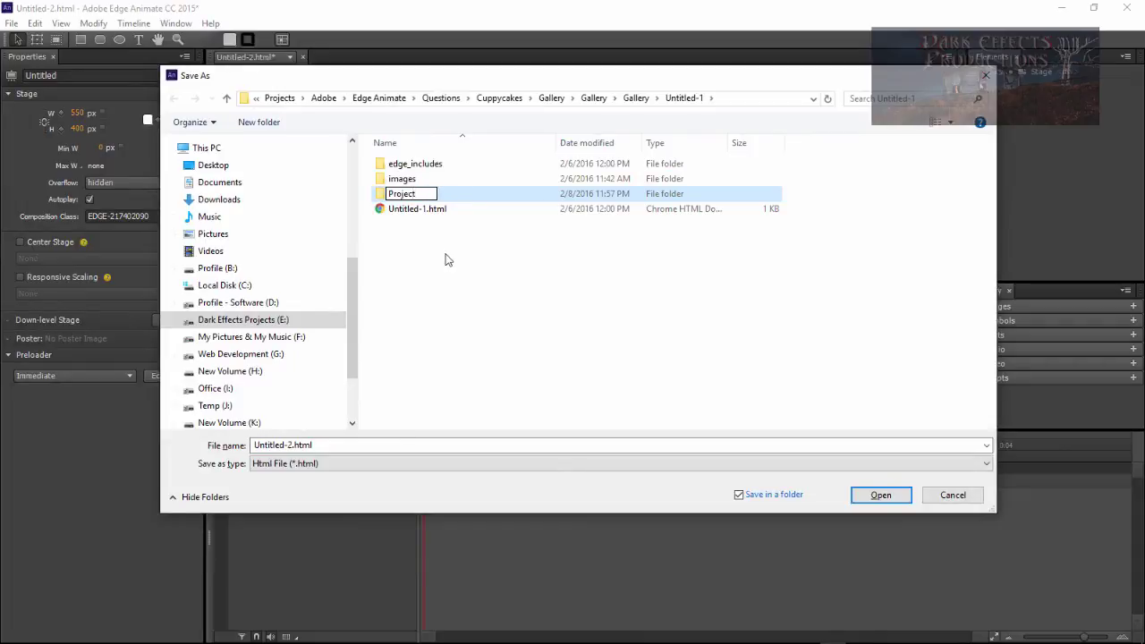
pyautogui.press('Return')
pyautogui.press('Return')
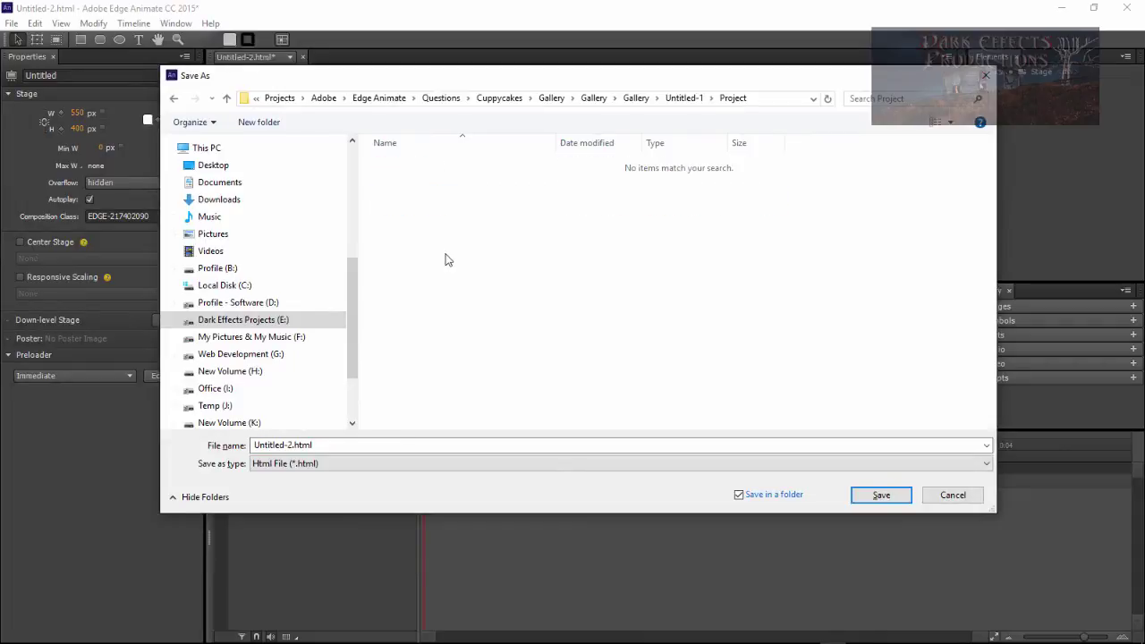
pyautogui.click(881, 497)
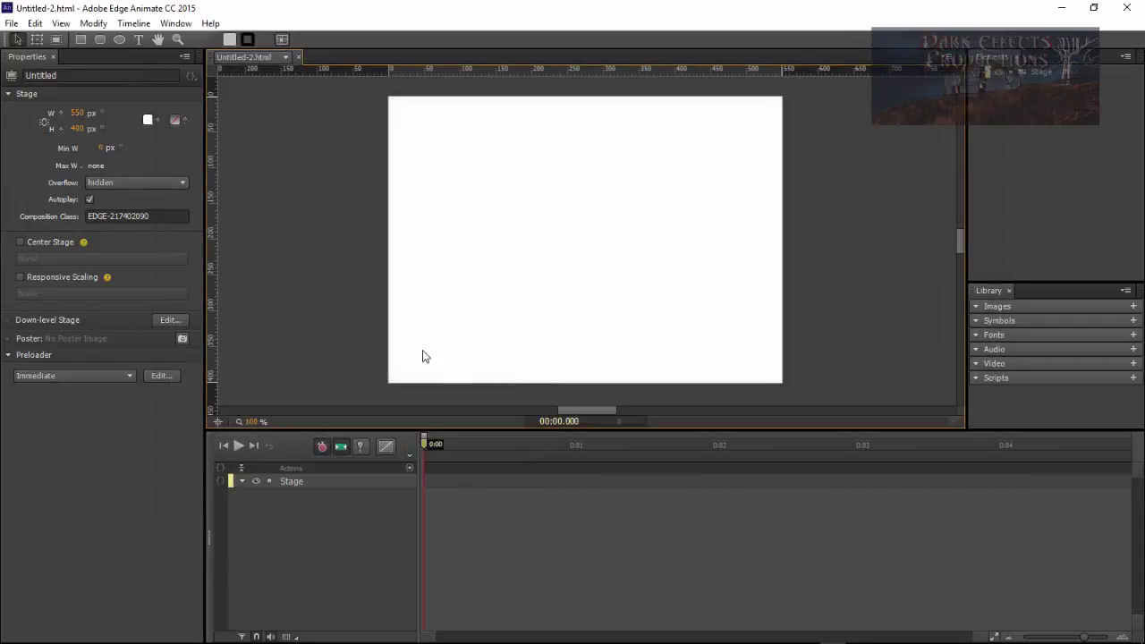
# Reopen File > Save As twice and dismiss it both times without saving.
pyautogui.click(12, 23)
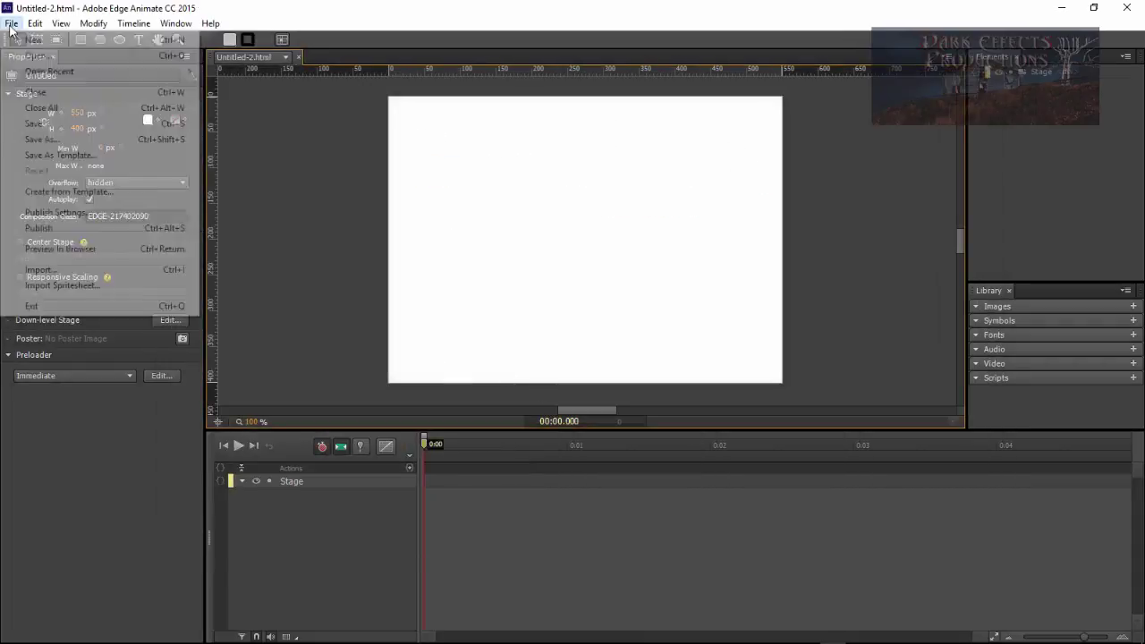
pyautogui.click(54, 139)
pyautogui.click(432, 230)
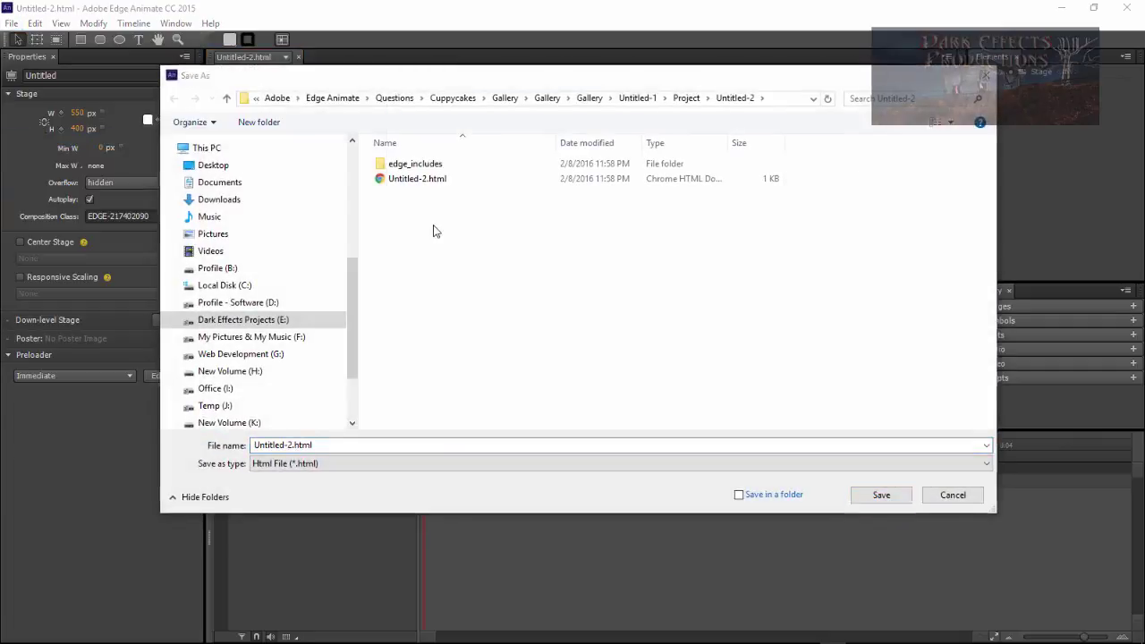
pyautogui.click(447, 230)
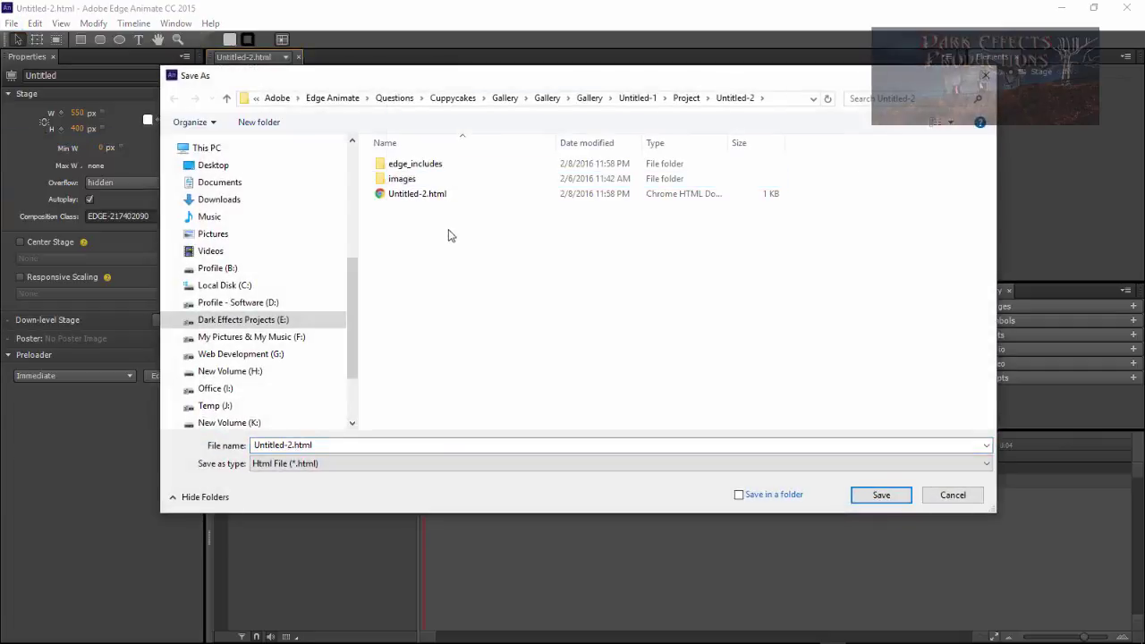
pyautogui.click(961, 497)
pyautogui.click(12, 23)
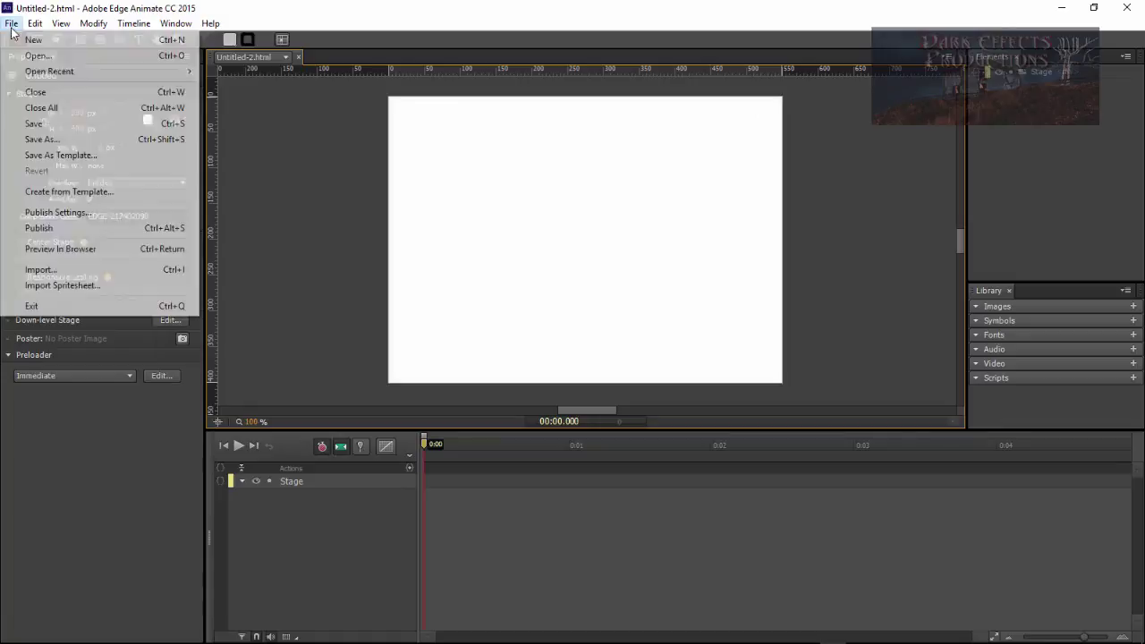
pyautogui.click(54, 139)
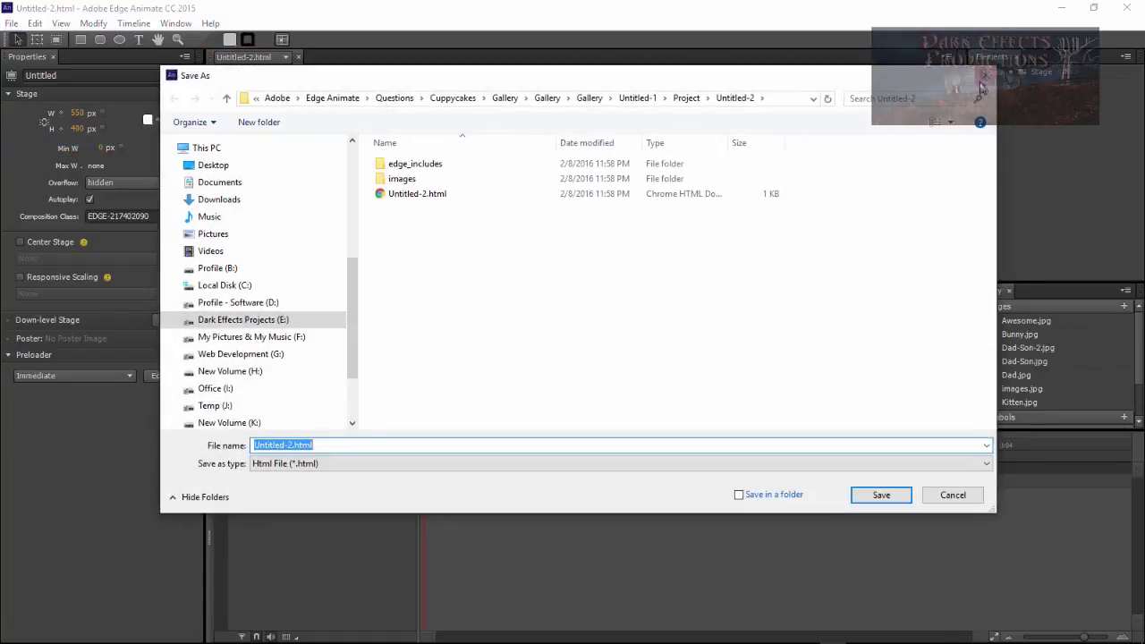
pyautogui.click(986, 79)
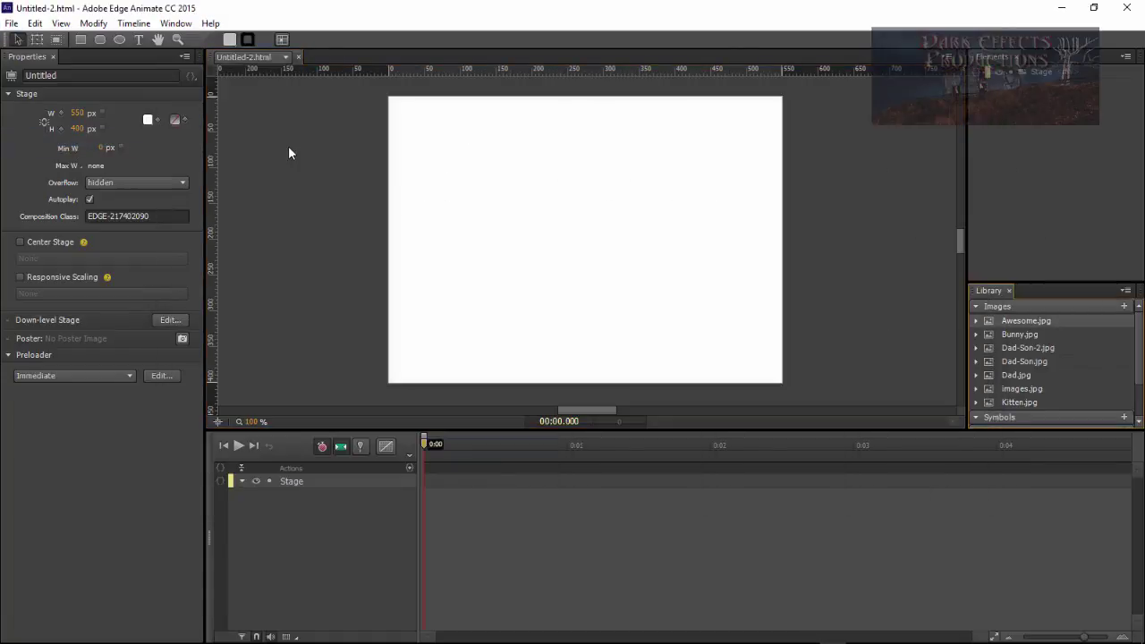
# Draw a grey rectangle near the stage's top-left and center 'Click Me' text on it.
pyautogui.click(81, 40)
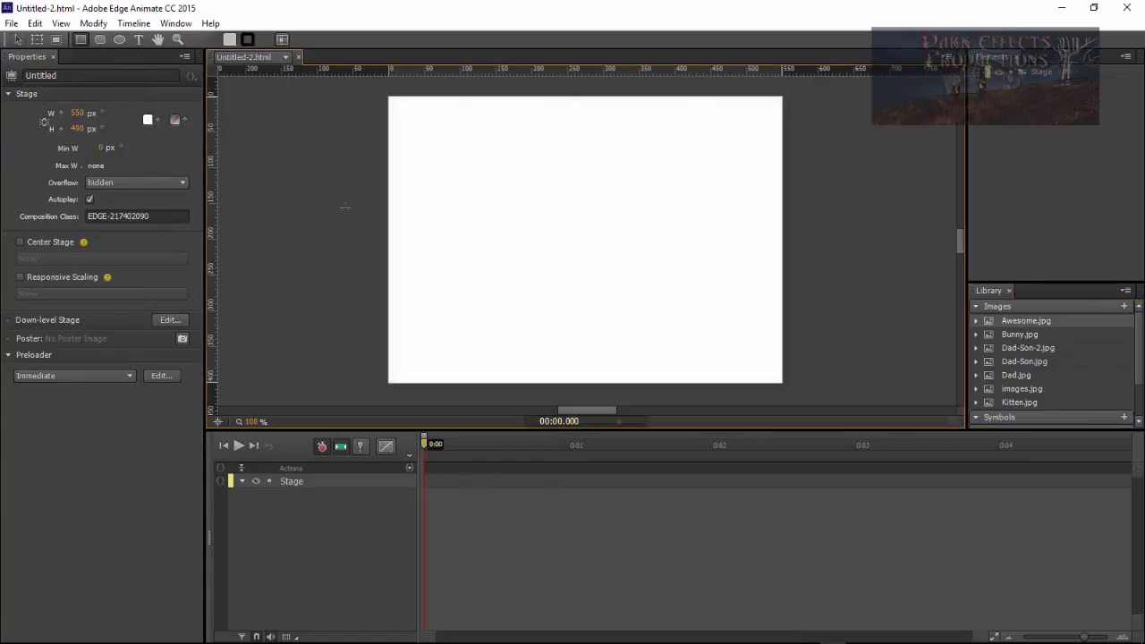
pyautogui.moveTo(418, 135); pyautogui.dragTo(528, 193)
pyautogui.press('v')
pyautogui.click(139, 40)
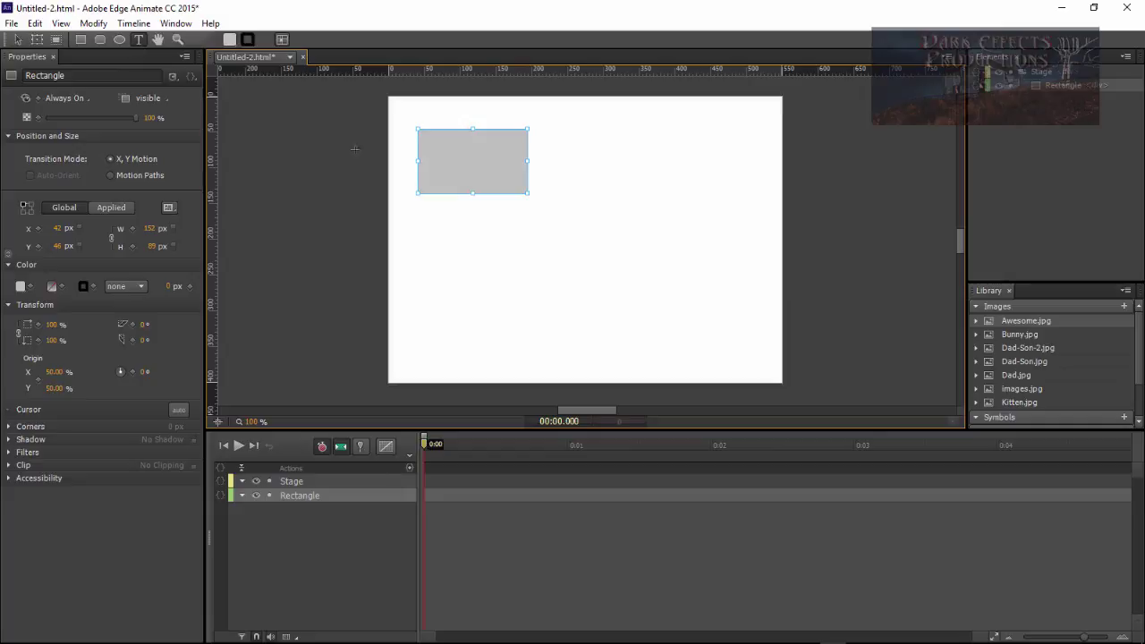
pyautogui.click(438, 156)
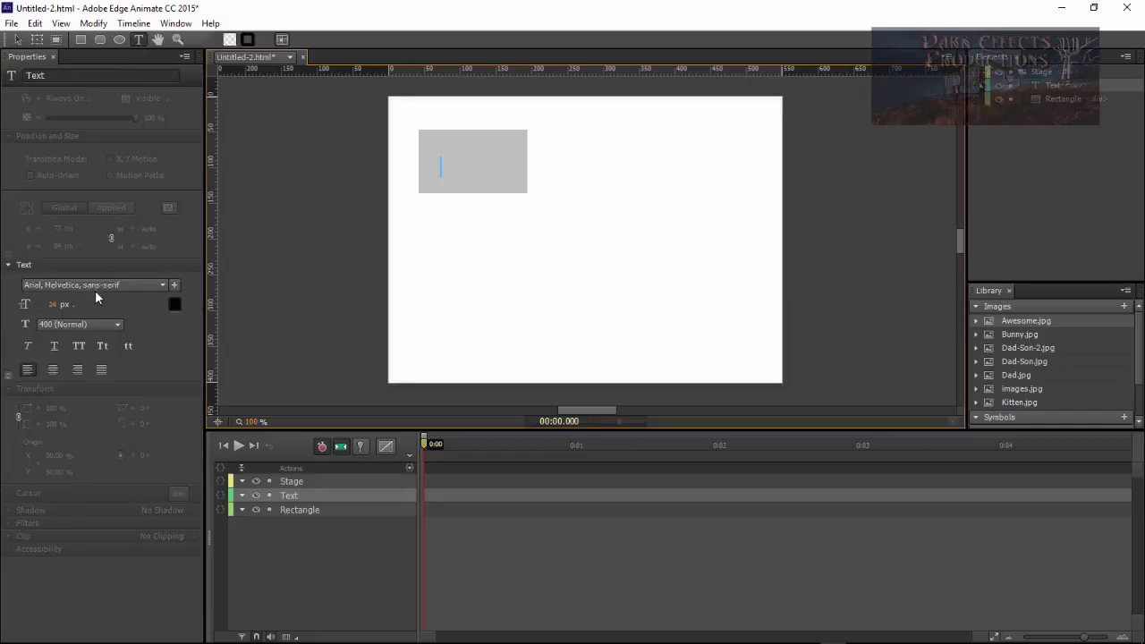
pyautogui.write('Click Me')
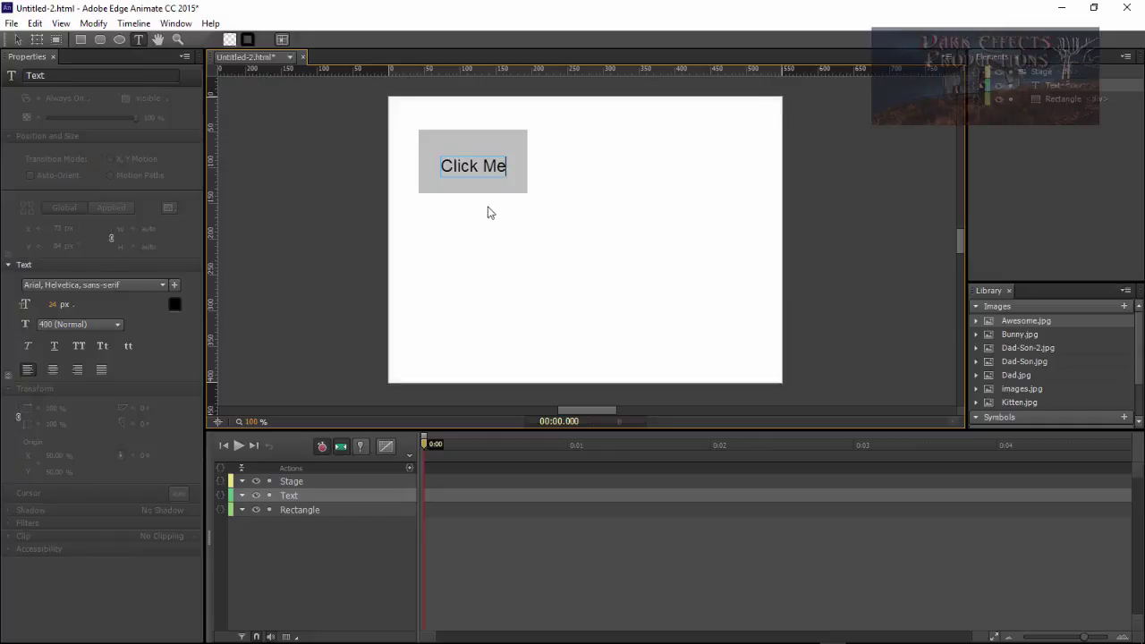
pyautogui.press('Escape')
pyautogui.moveTo(460, 166); pyautogui.dragTo(473, 162)
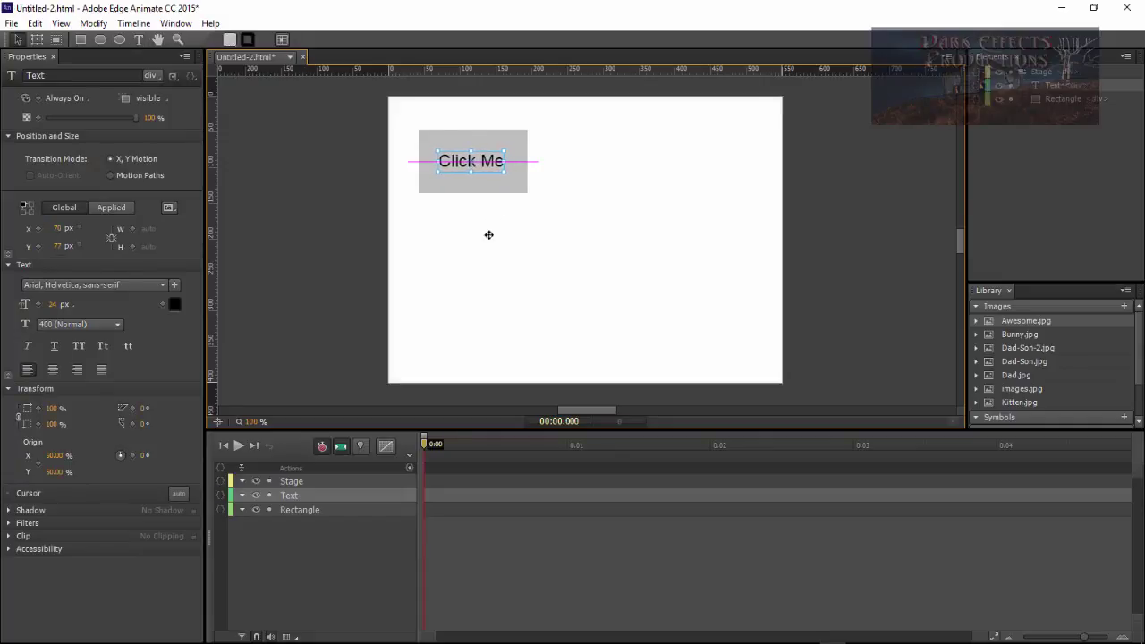
pyautogui.click(486, 238)
# Stack the Text element above the rectangle in Elements and rename the rectangle Button.
pyautogui.click(1043, 99)
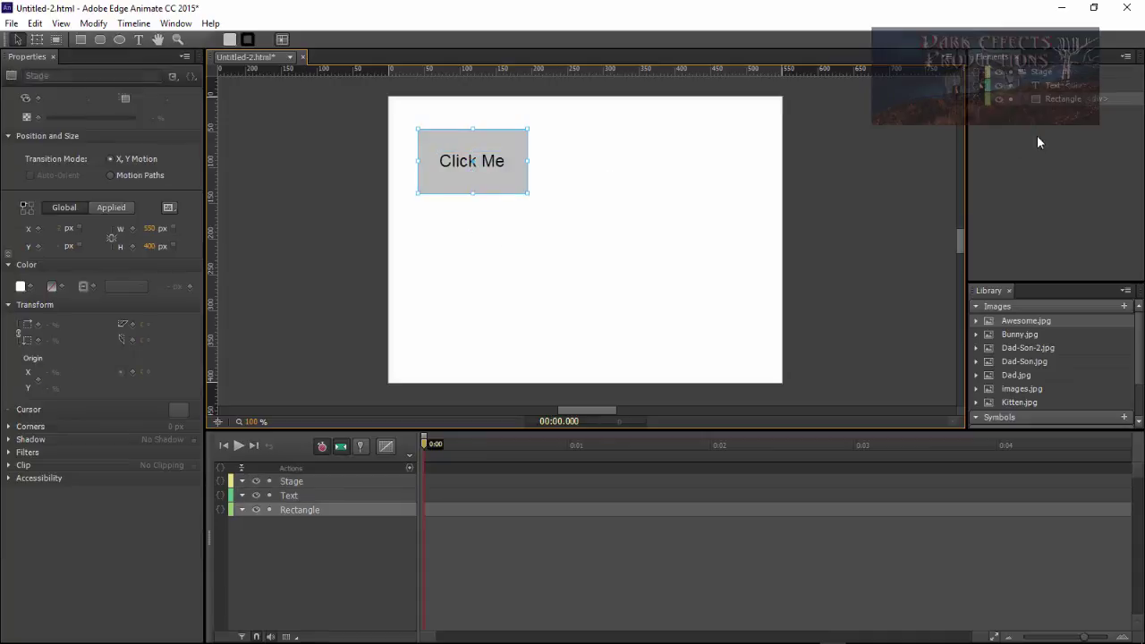
pyautogui.click(1054, 87)
pyautogui.moveTo(1053, 90); pyautogui.dragTo(1057, 107)
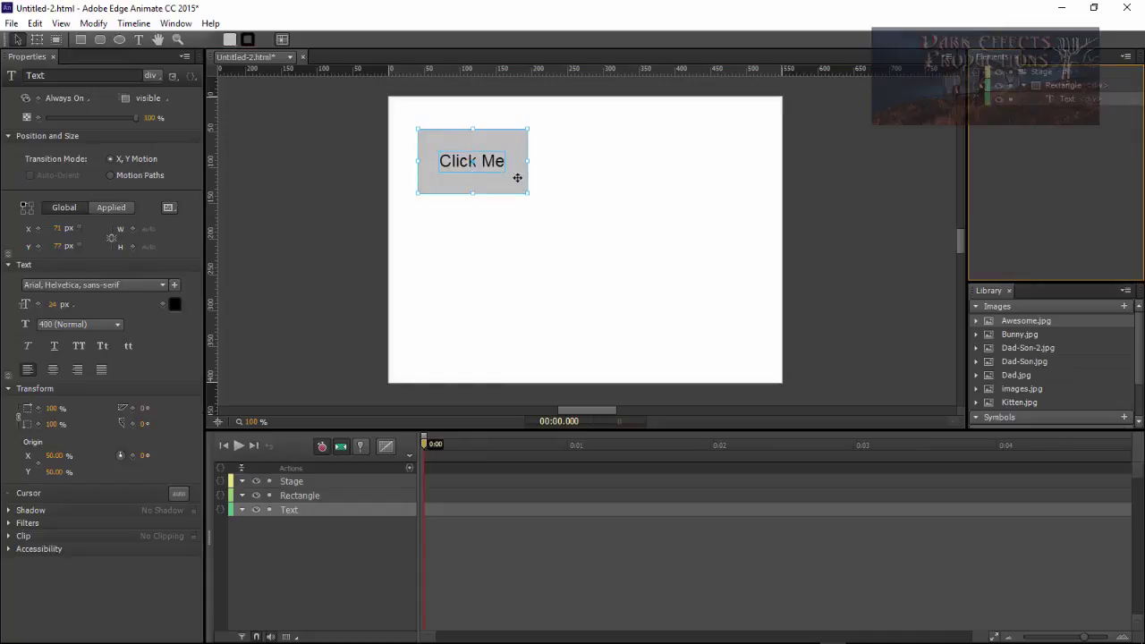
pyautogui.click(1063, 85)
pyautogui.doubleClick(1064, 85)
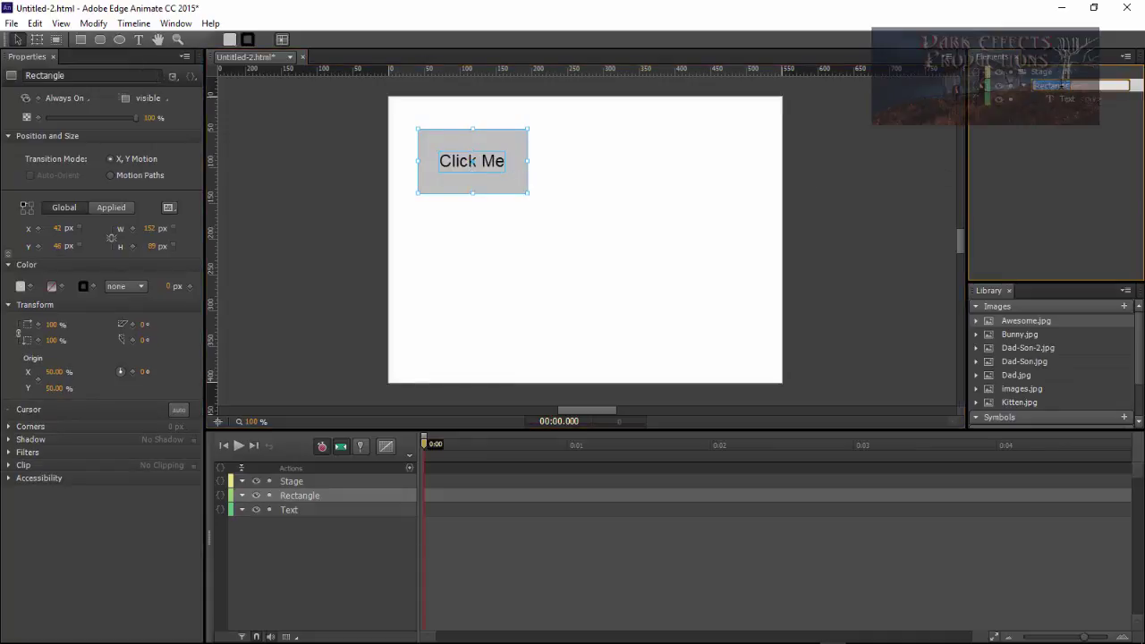
pyautogui.write('Button')
pyautogui.press('Return')
pyautogui.click(453, 202)
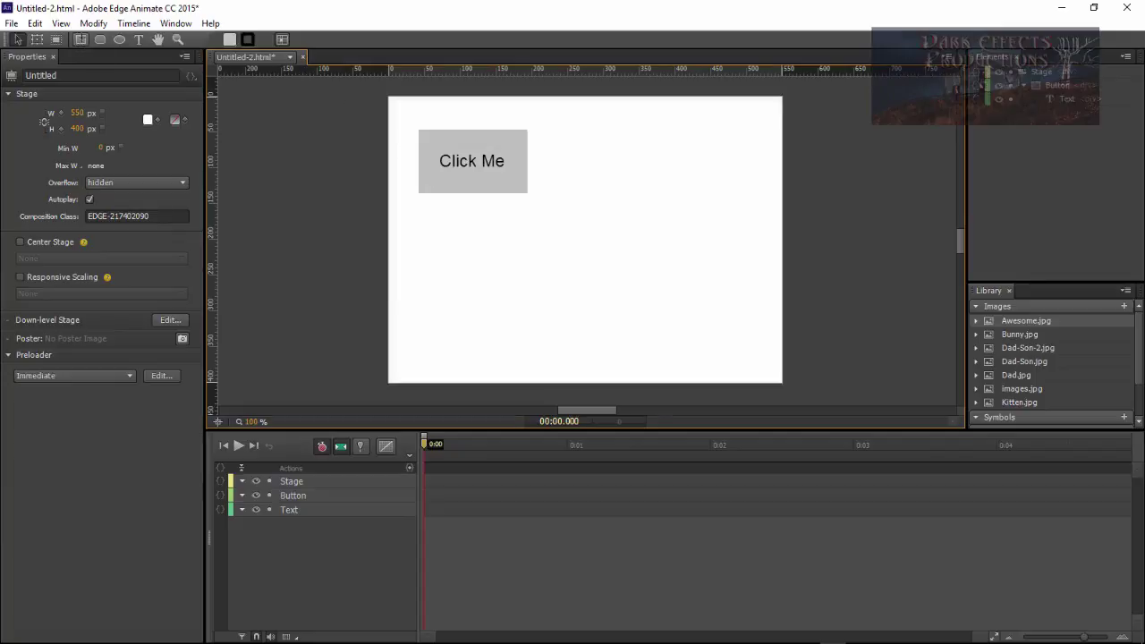
# Draw a new rectangle, Rectangle3, over the Click Me button.
pyautogui.press('m')
pyautogui.moveTo(417, 130)
pyautogui.mouseDown()
pyautogui.moveTo(501, 164)
pyautogui.moveTo(525, 188)
pyautogui.mouseUp()
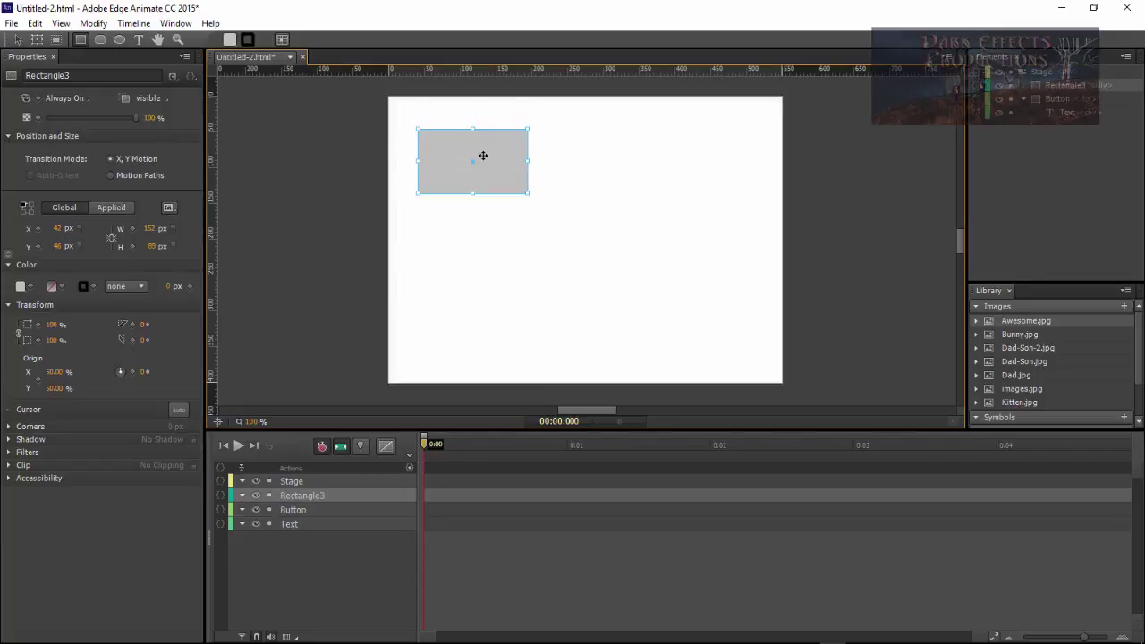
pyautogui.press('v')
# Rename Rectangle3 to ButtonHolder in the Elements panel.
pyautogui.click(1074, 87)
pyautogui.doubleClick(1072, 86)
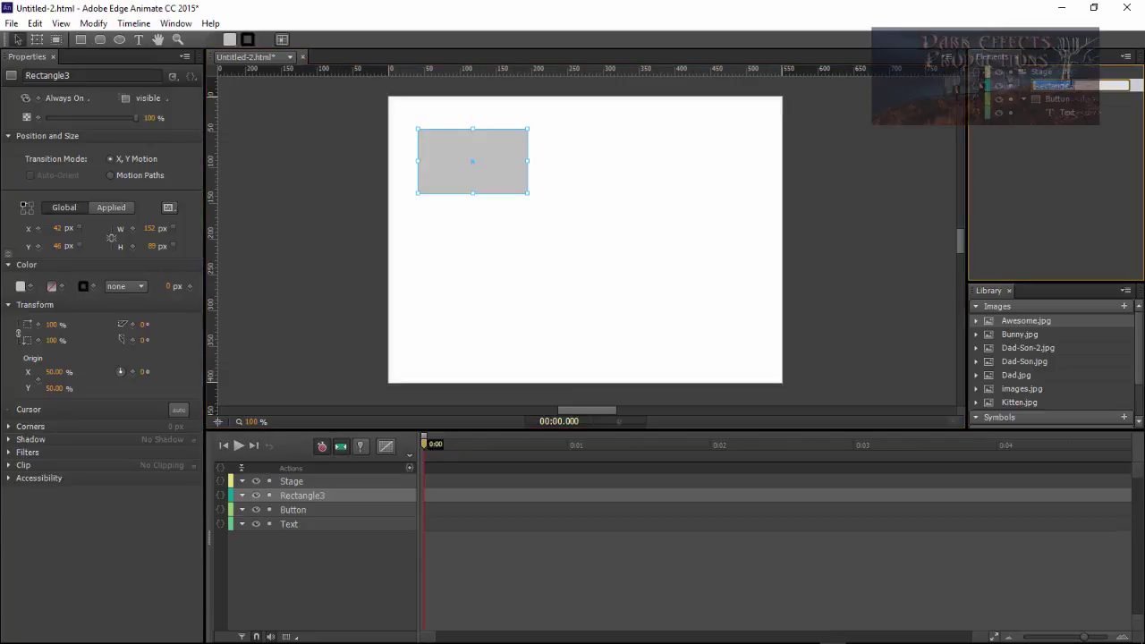
pyautogui.write('ButtonHolder')
pyautogui.press('Return')
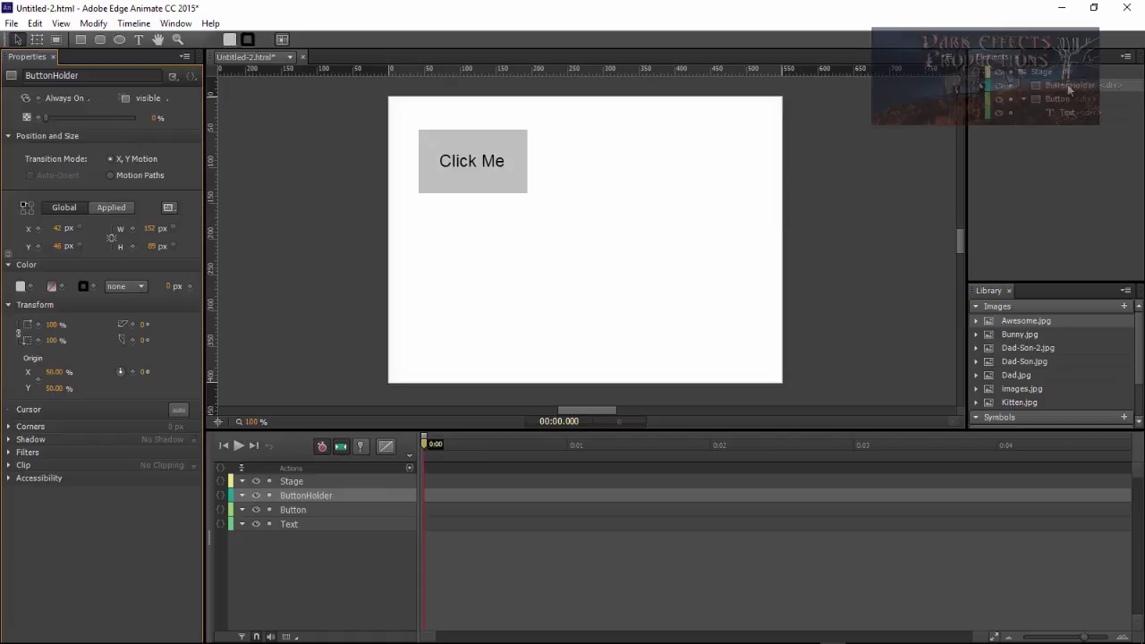
pyautogui.click(1052, 150)
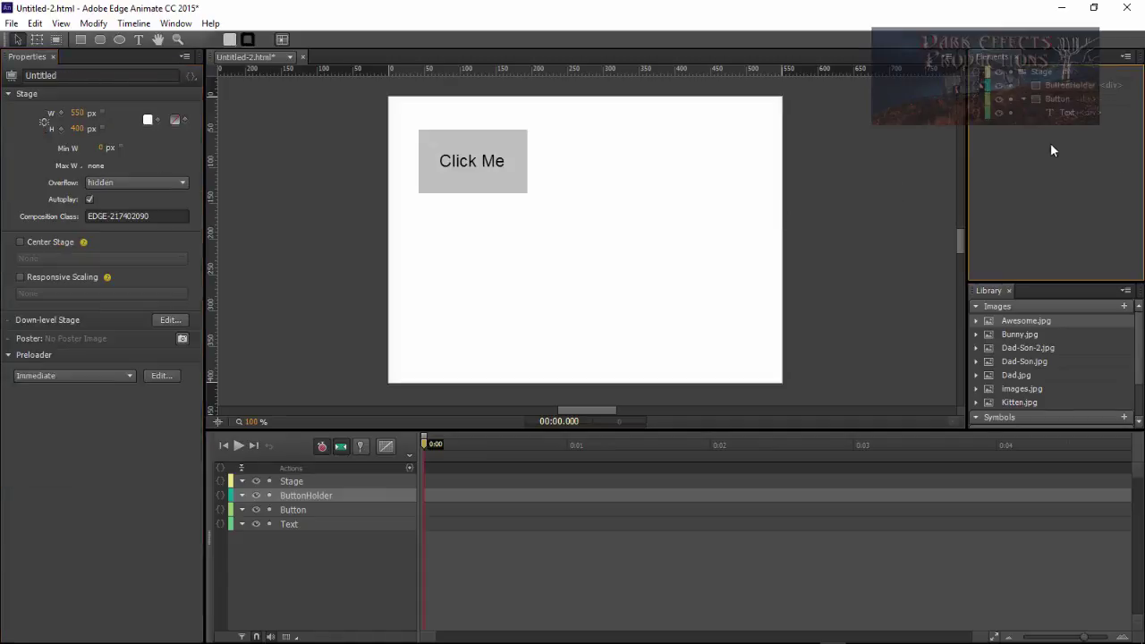
pyautogui.click(498, 143)
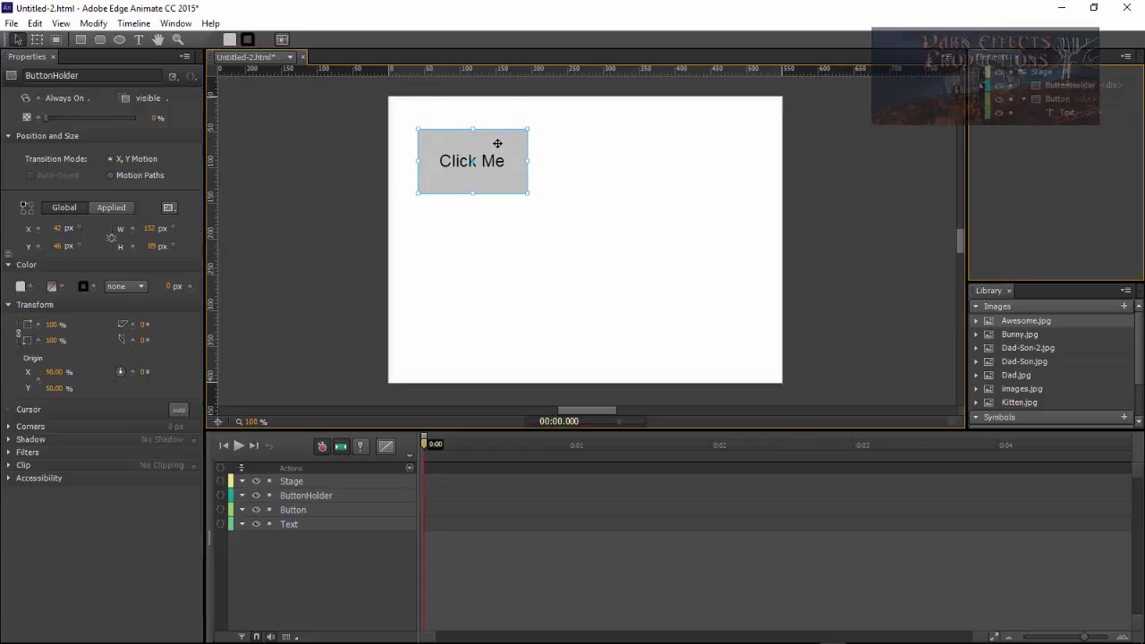
pyautogui.click(545, 248)
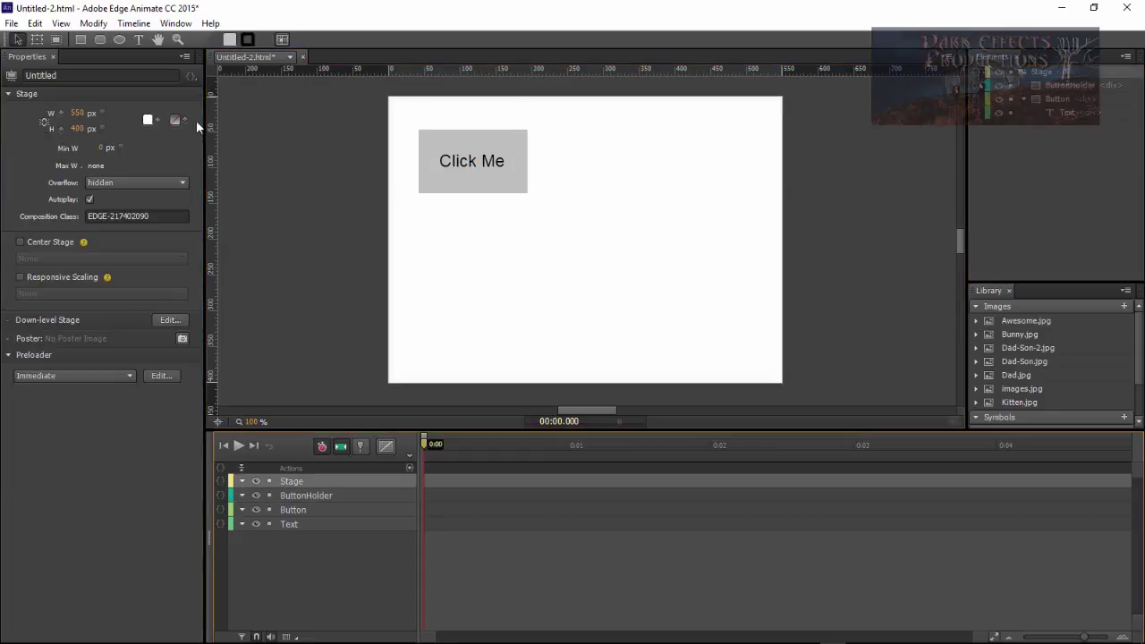
# Draw a 532 × 382 px grey Rectangle4 covering nearly the entire stage.
pyautogui.click(82, 40)
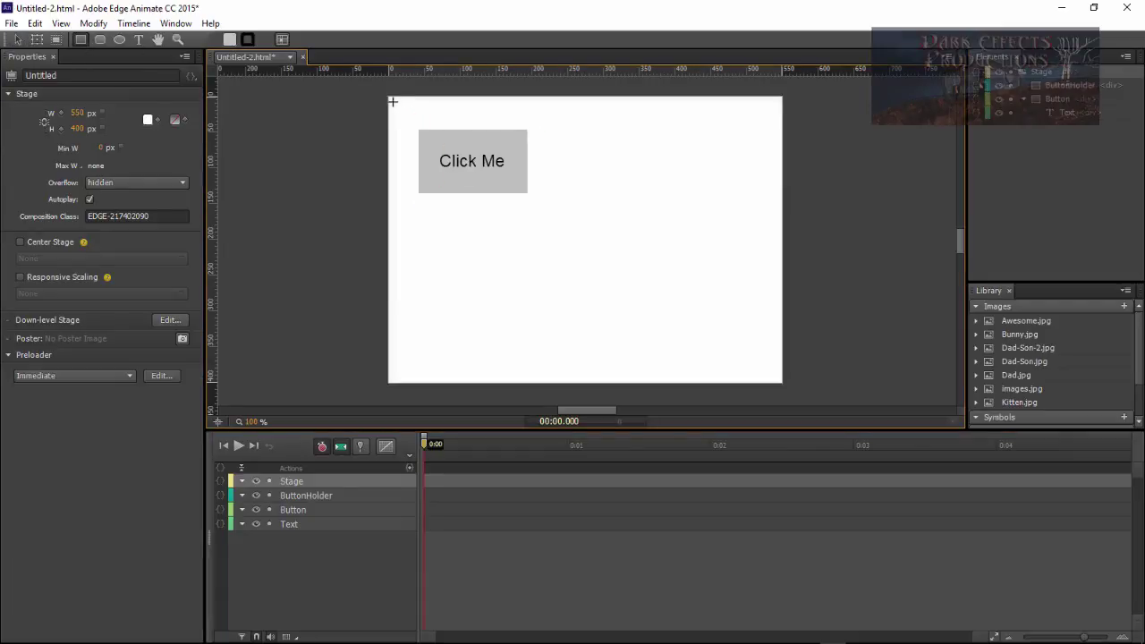
pyautogui.moveTo(392, 102); pyautogui.dragTo(774, 376)
pyautogui.press('v')
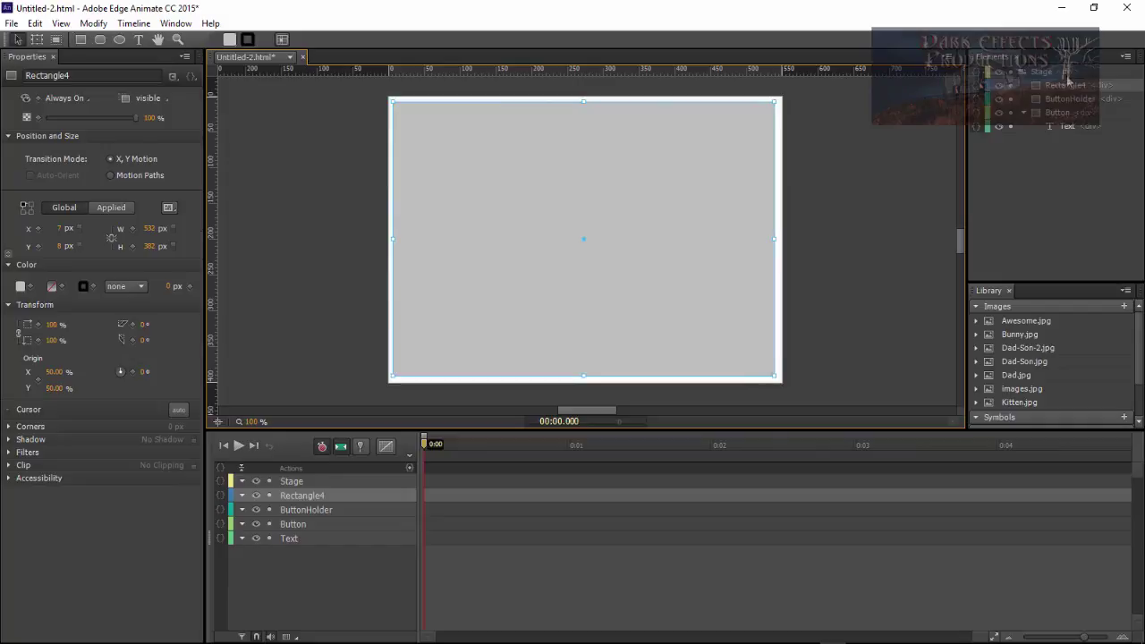
pyautogui.doubleClick(1068, 85)
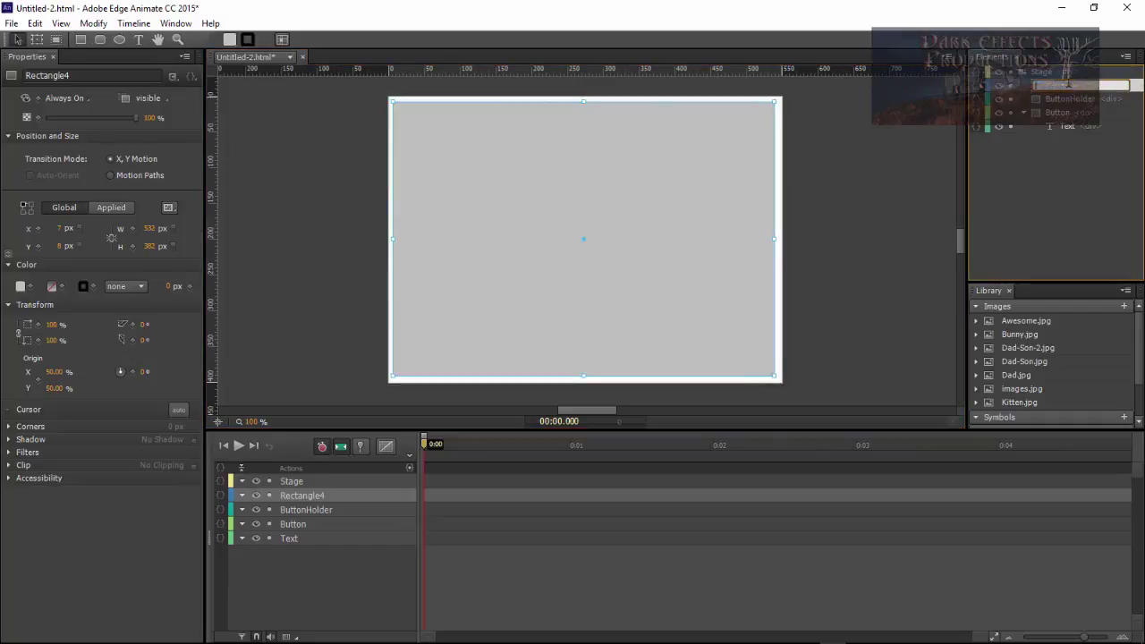
# Rename Rectangle4 to ShadowBox and set its opacity to 60%.
pyautogui.write('Box')
pyautogui.press('Return')
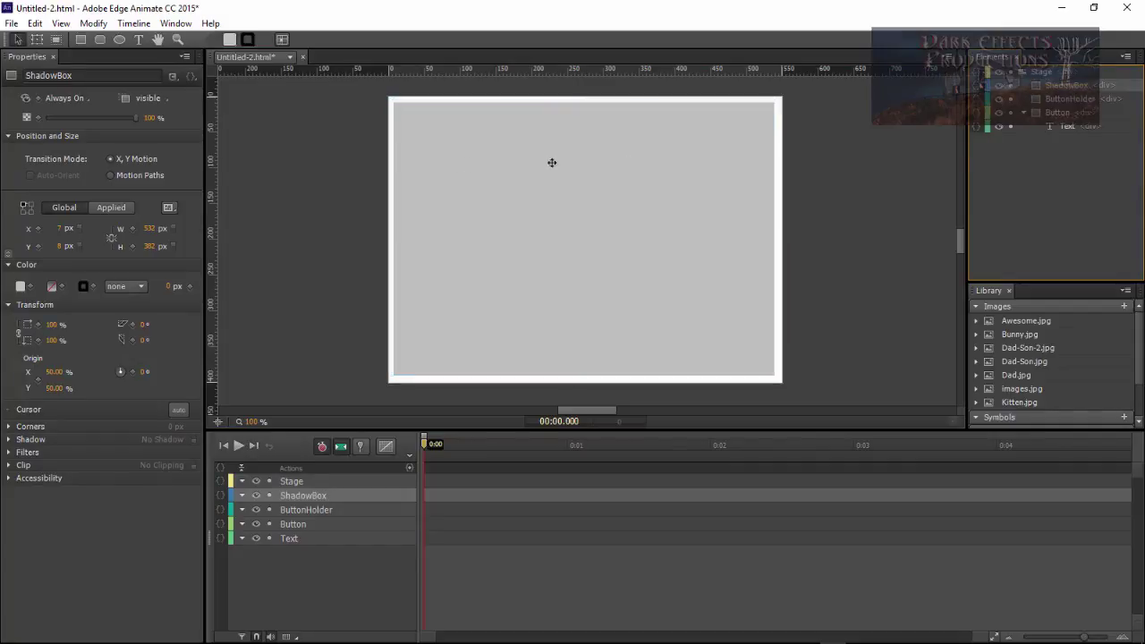
pyautogui.click(148, 119)
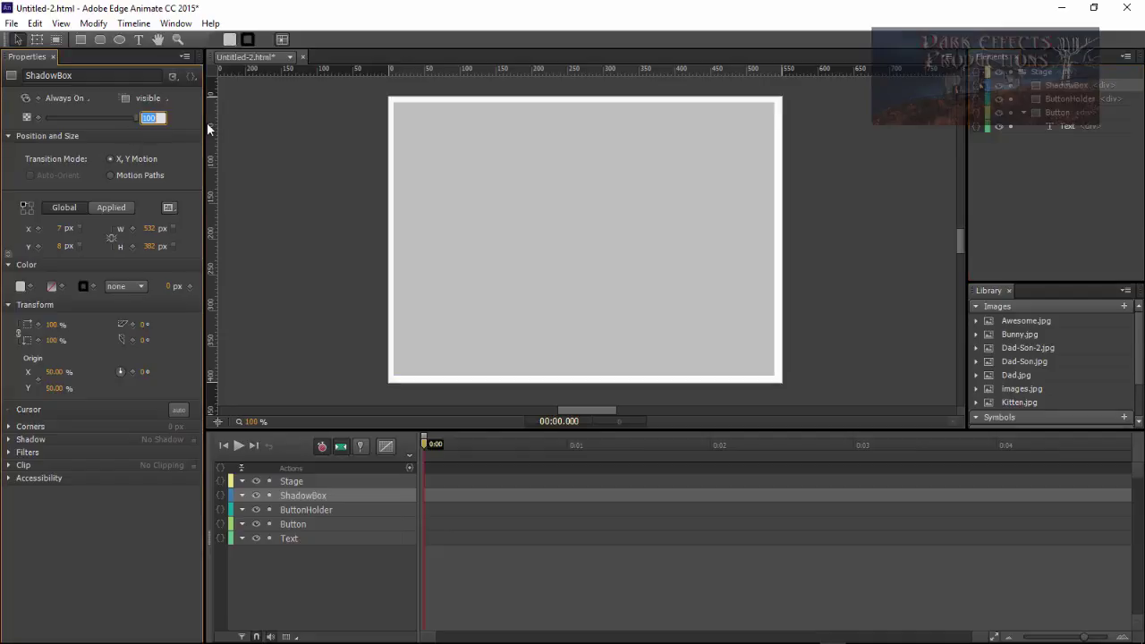
pyautogui.write('60')
pyautogui.press('Return')
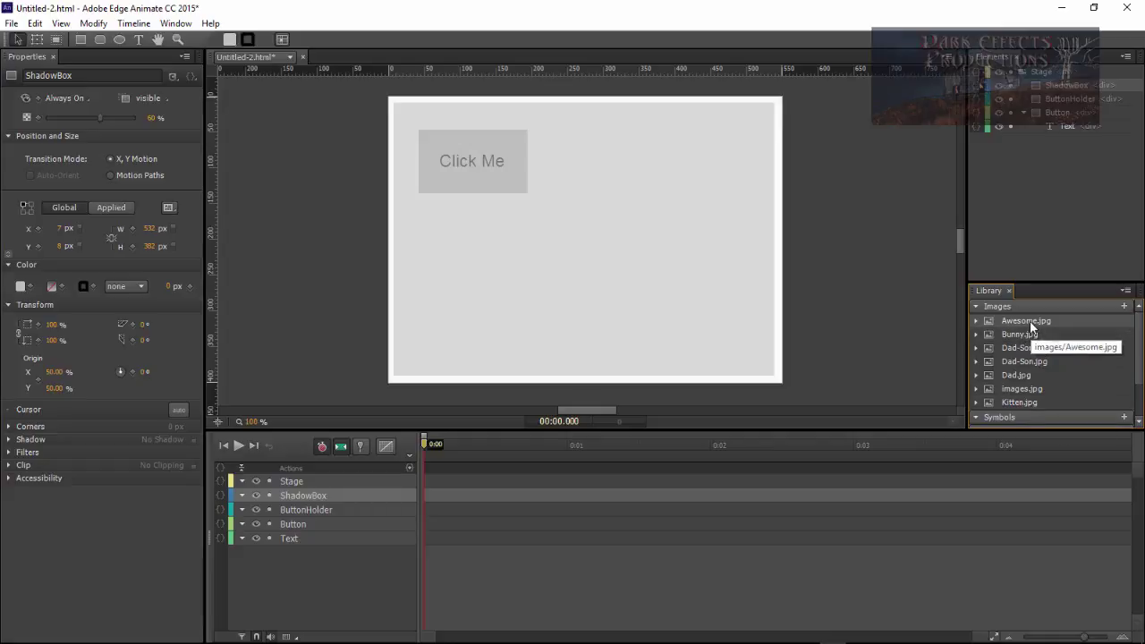
# Replace the Awesome.jpg tiger image with Bunny.jpg, sized to about 481 × 240 px.
pyautogui.moveTo(1030, 320); pyautogui.dragTo(542, 230)
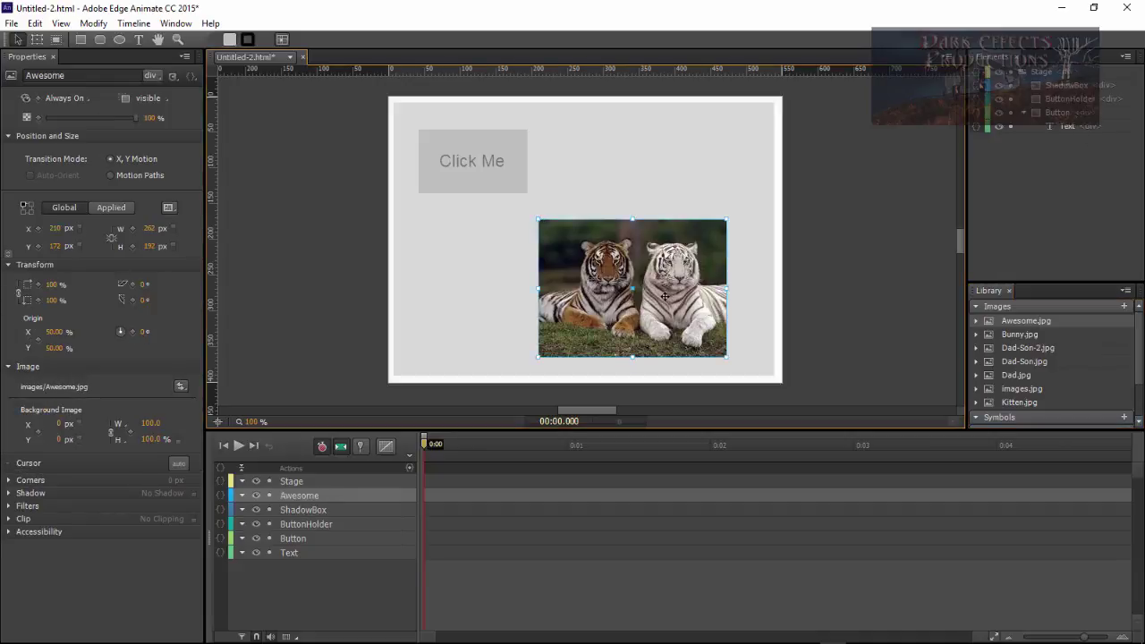
pyautogui.hotkey('ctrl', 'z')
pyautogui.moveTo(1017, 335); pyautogui.dragTo(561, 238)
pyautogui.moveTo(744, 301); pyautogui.dragTo(474, 153)
pyautogui.moveTo(397, 143); pyautogui.dragTo(535, 236)
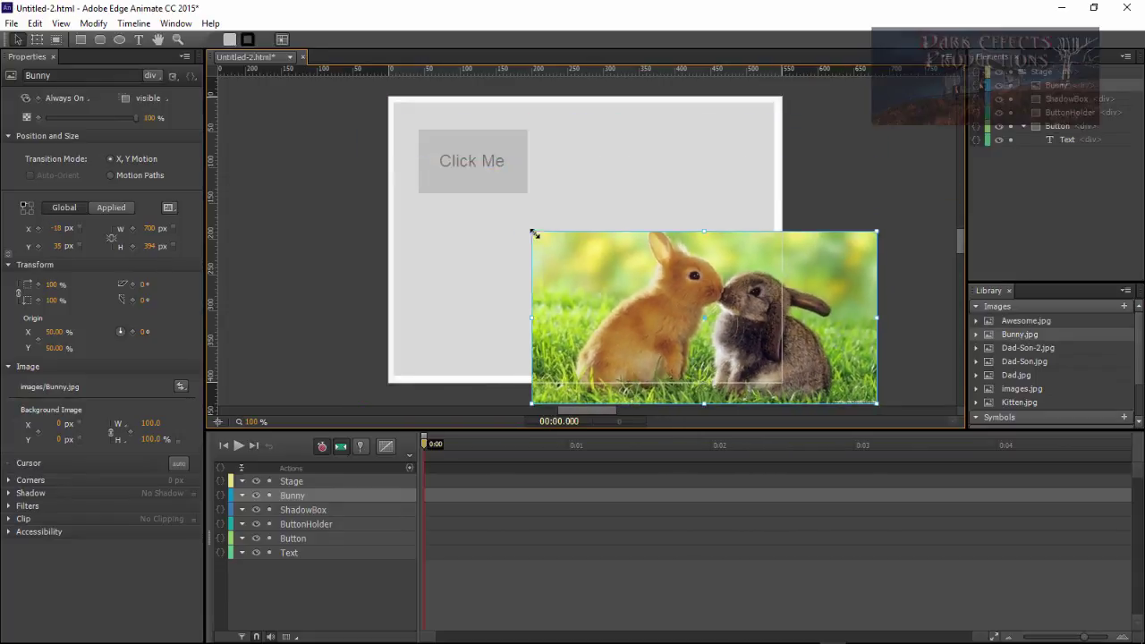
pyautogui.moveTo(687, 295); pyautogui.dragTo(594, 226)
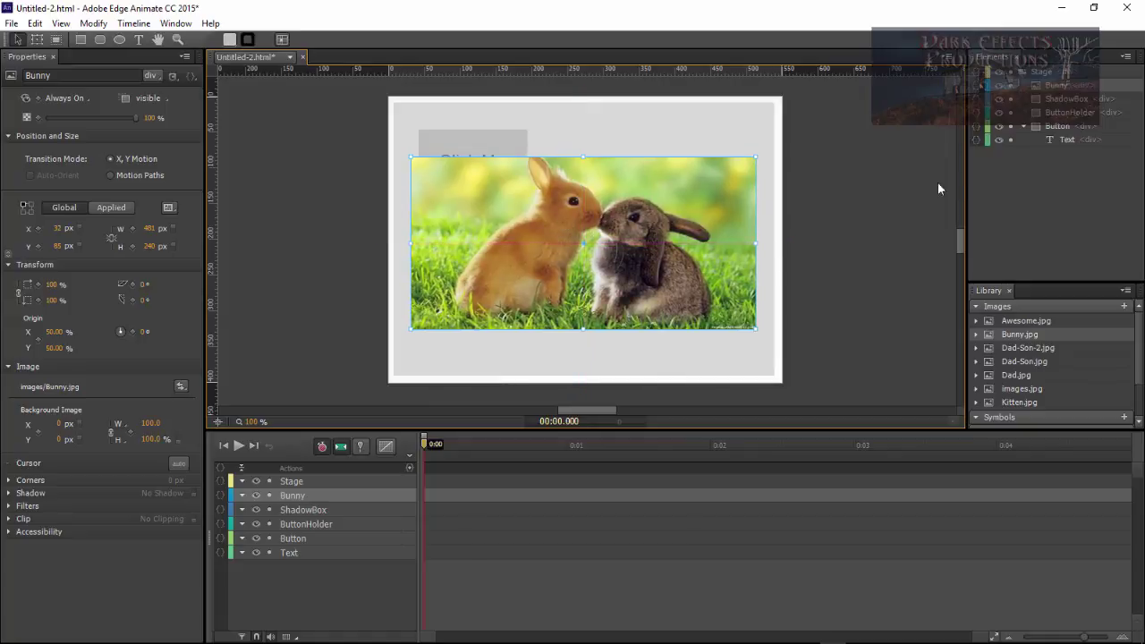
# Nest the Bunny element under ShadowBox in the Elements panel.
pyautogui.click(1059, 93)
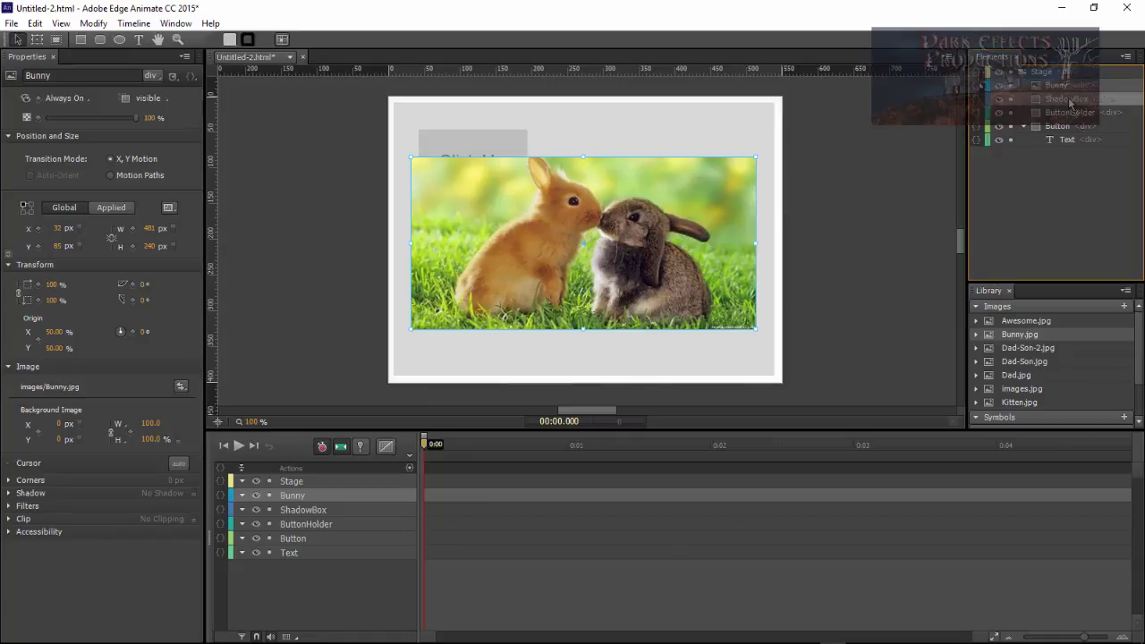
pyautogui.moveTo(1071, 105); pyautogui.dragTo(1070, 104)
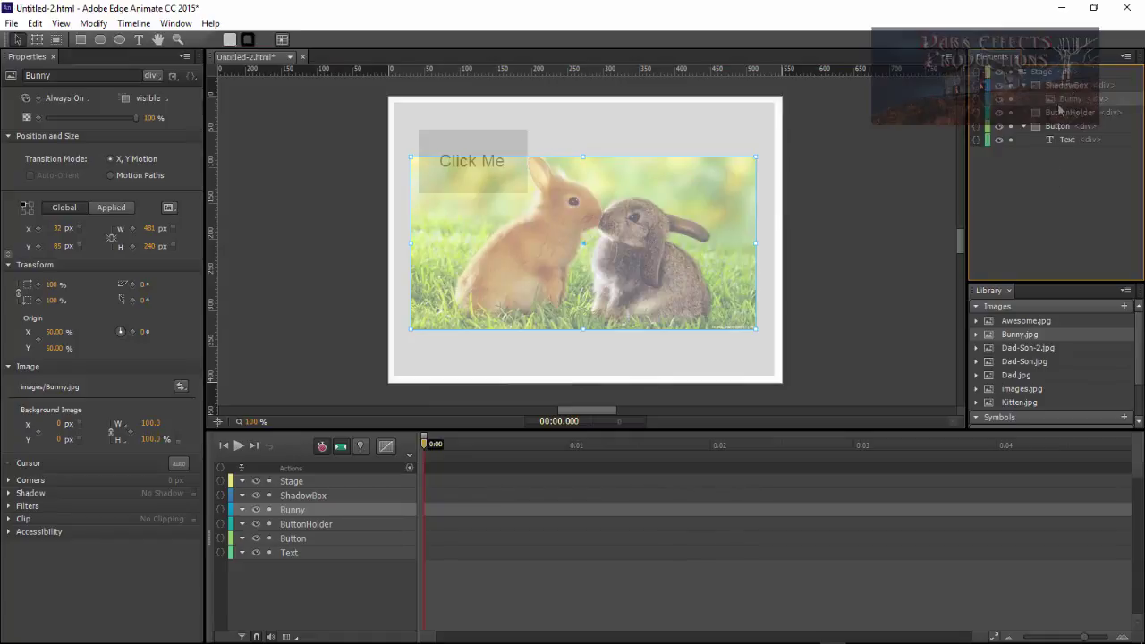
pyautogui.click(1034, 174)
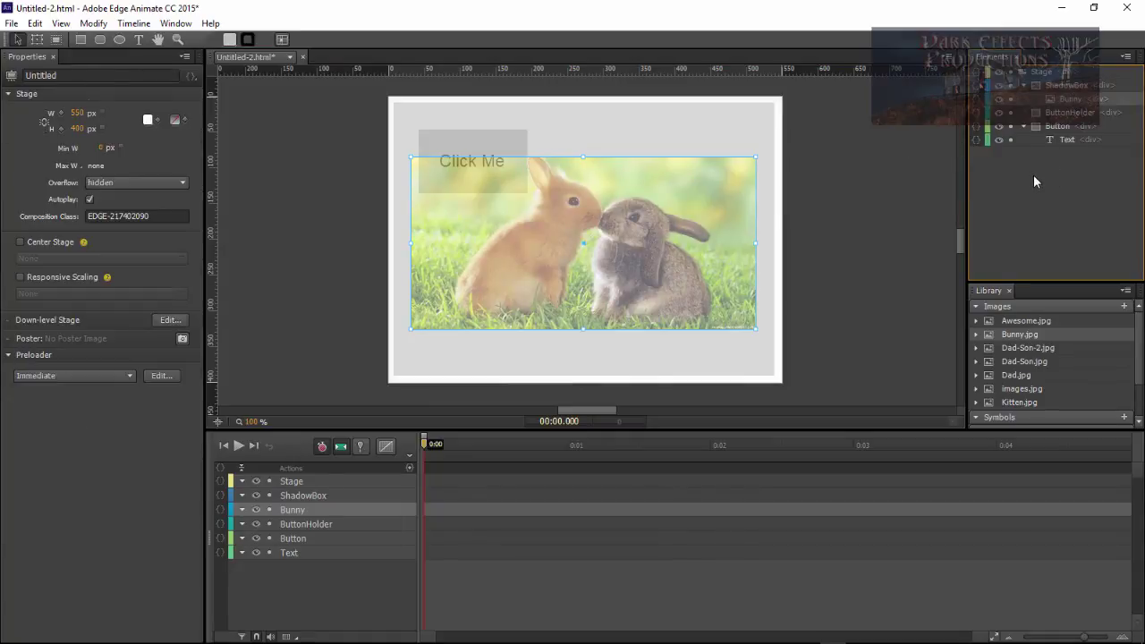
pyautogui.click(1063, 85)
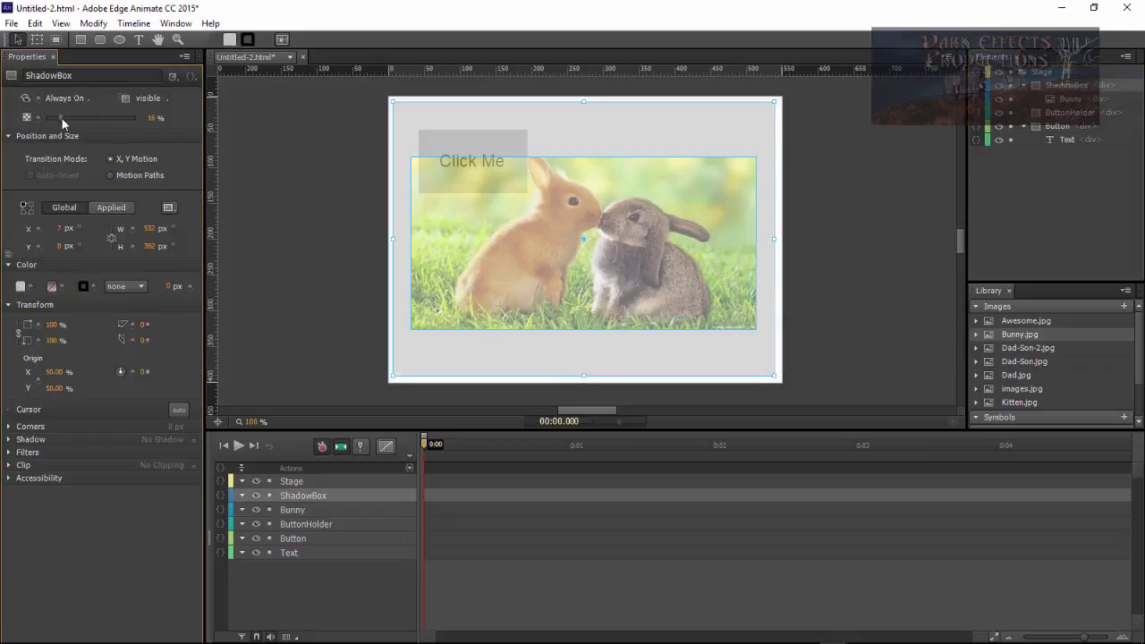
# Drag ShadowBox's Opacity slider up to 89%.
pyautogui.moveTo(62, 118)
pyautogui.mouseDown()
pyautogui.moveTo(51, 119)
pyautogui.moveTo(126, 116)
pyautogui.mouseUp()
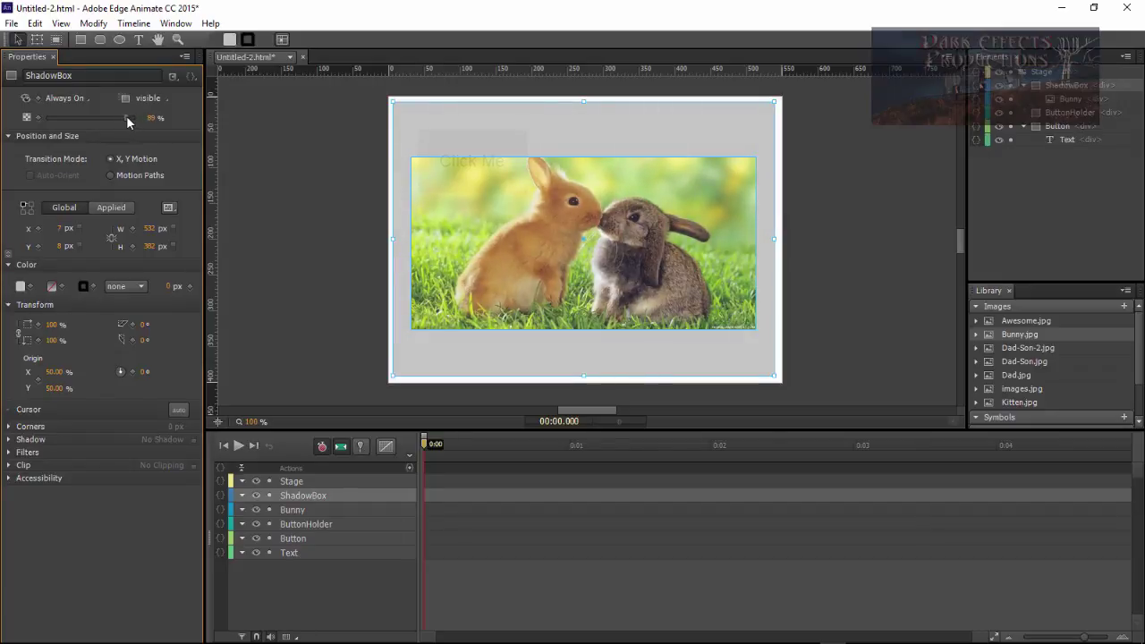
pyautogui.click(1032, 223)
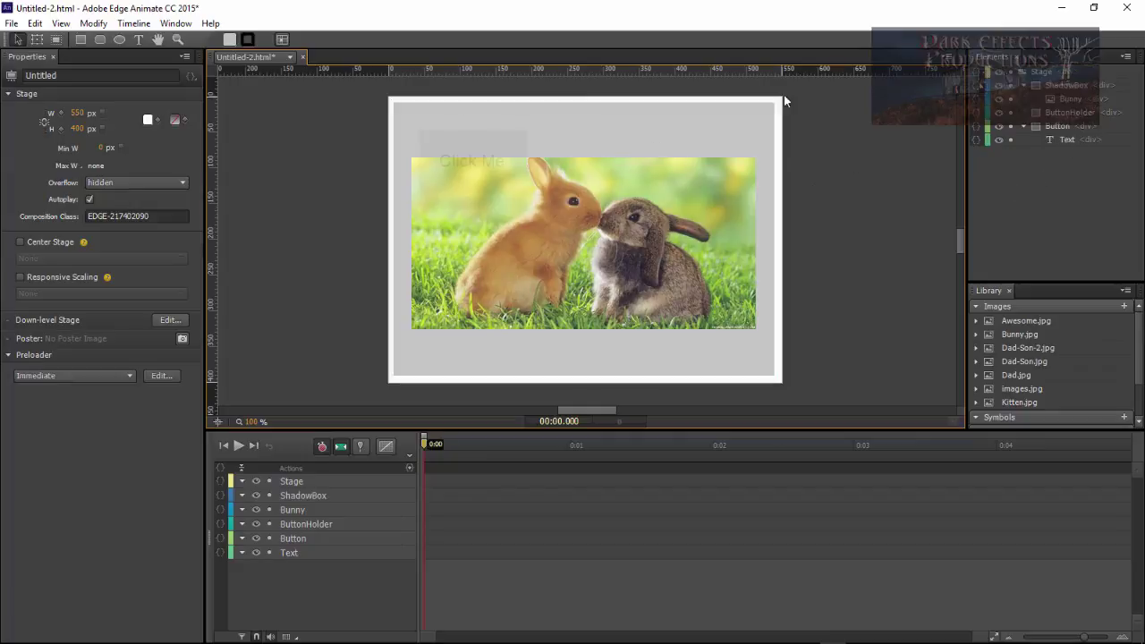
pyautogui.click(1074, 113)
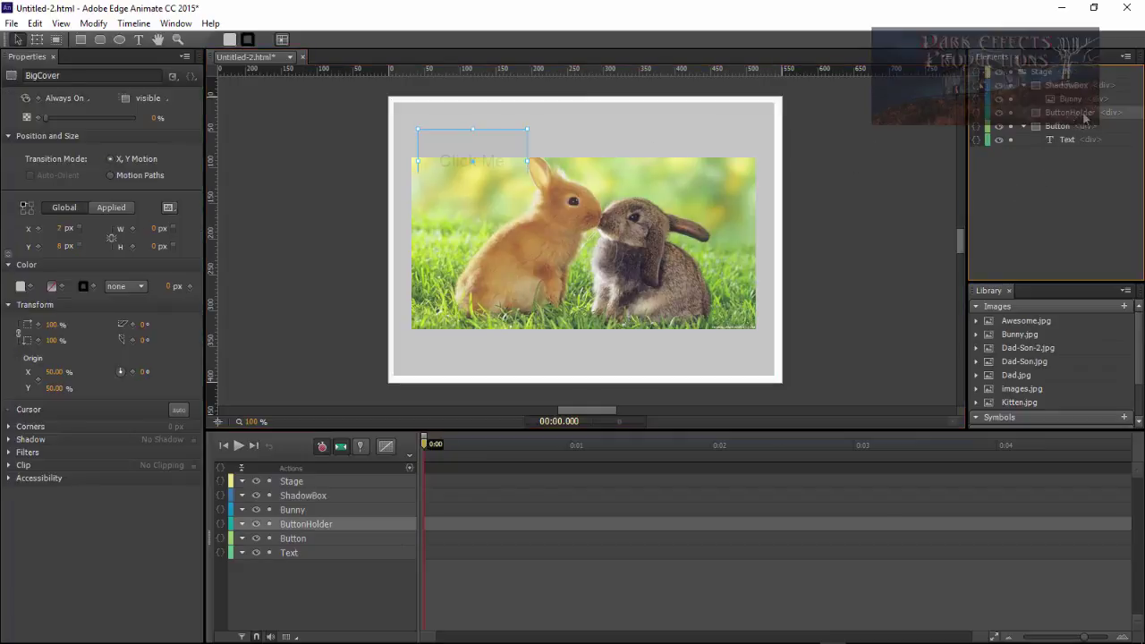
pyautogui.click(1065, 85)
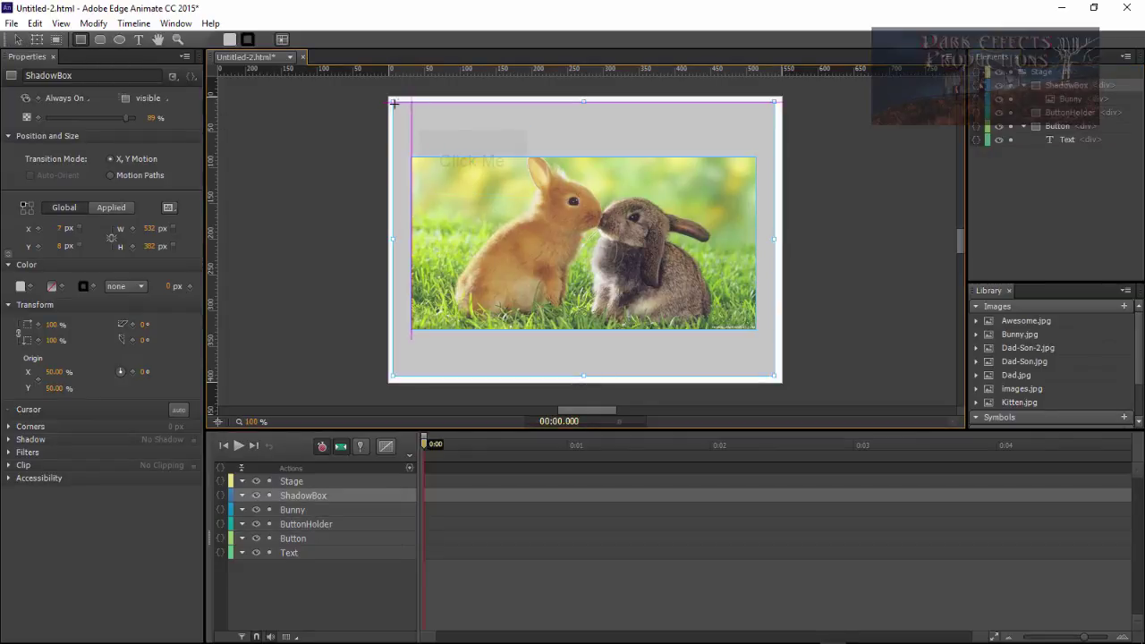
# Draw a rectangle covering the whole stage and set its opacity to 0%.
pyautogui.moveTo(391, 101)
pyautogui.mouseDown()
pyautogui.moveTo(695, 332)
pyautogui.moveTo(773, 363)
pyautogui.moveTo(773, 378)
pyautogui.mouseUp()
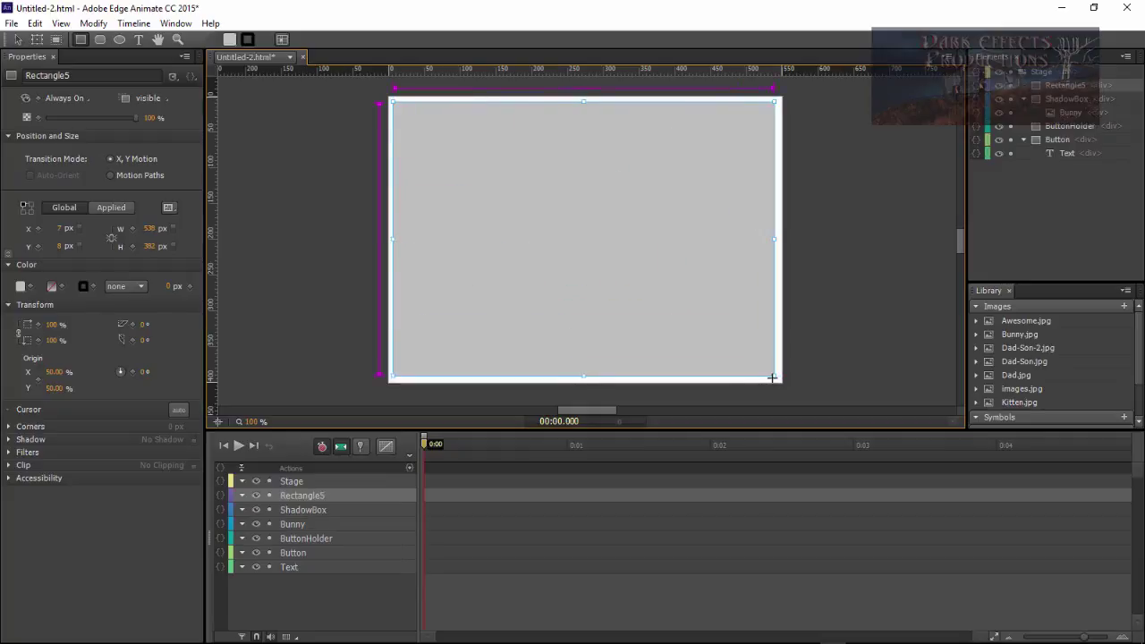
pyautogui.press('v')
pyautogui.moveTo(133, 118); pyautogui.dragTo(3, 123)
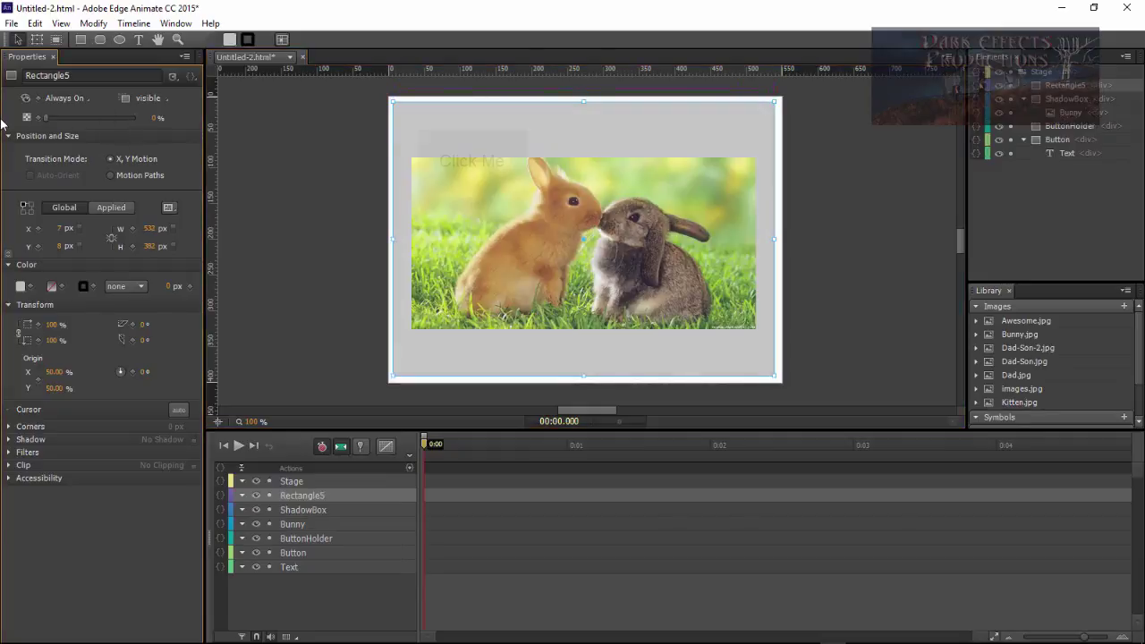
# Rename the new rectangle to ShadowHolder in the Elements panel.
pyautogui.doubleClick(1078, 85)
pyautogui.write('ShadowHolder')
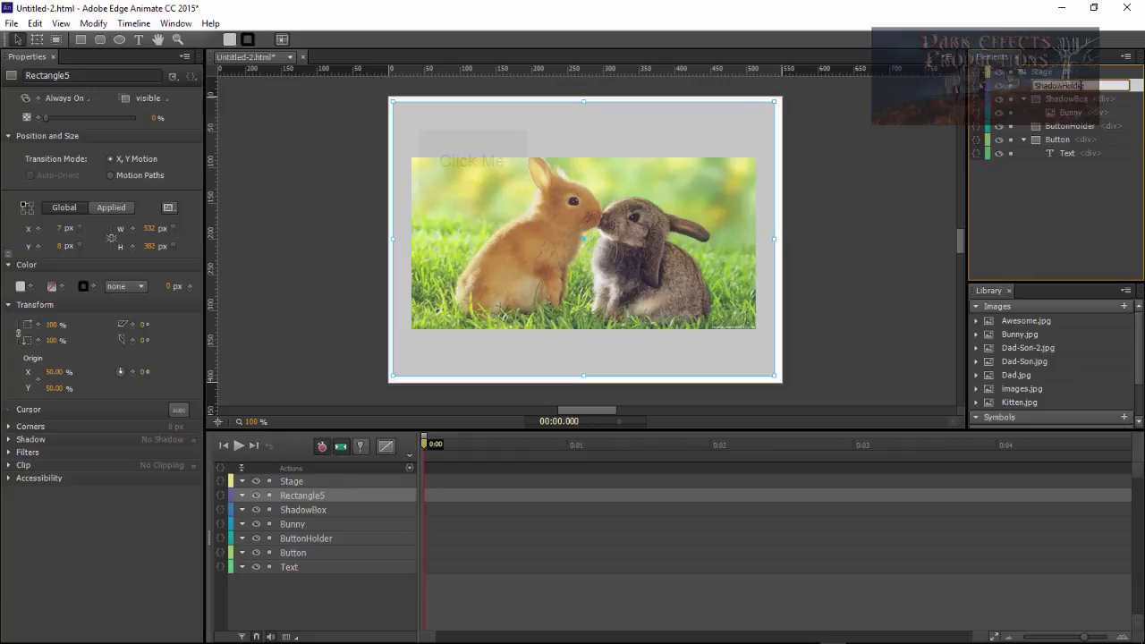
pyautogui.press('Return')
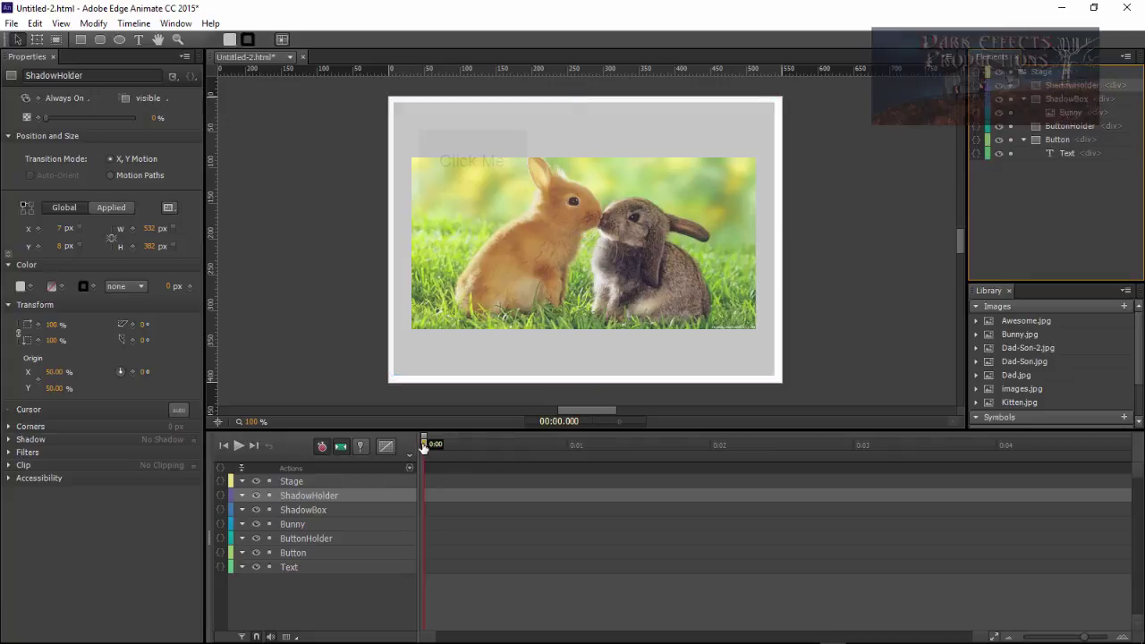
pyautogui.moveTo(424, 448); pyautogui.dragTo(398, 464)
pyautogui.click(410, 468)
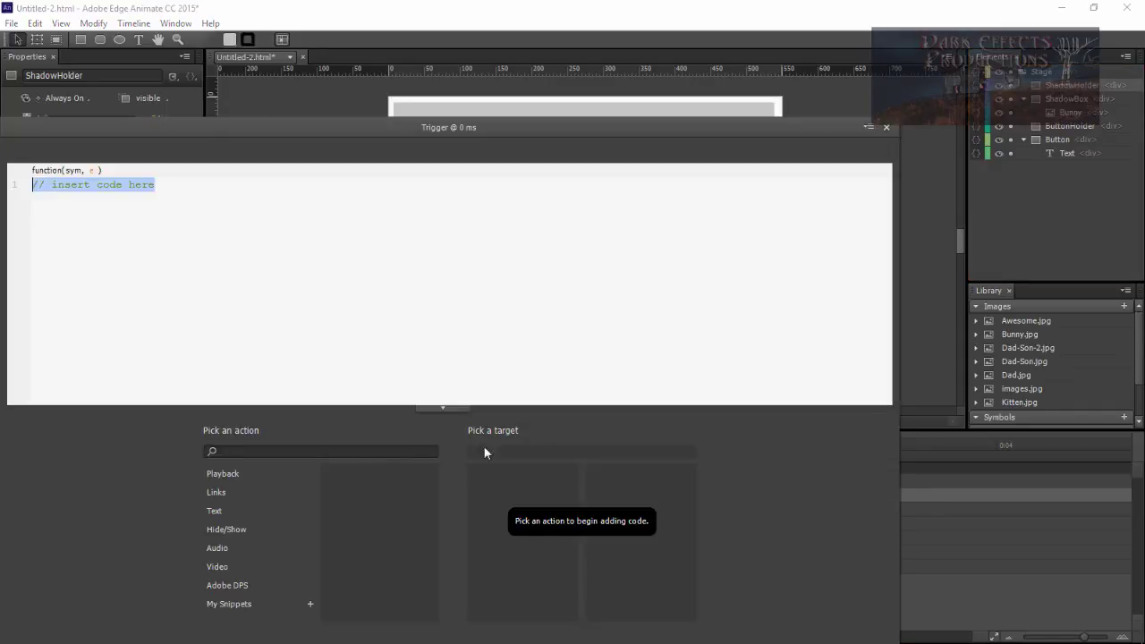
pyautogui.click(216, 475)
pyautogui.click(382, 512)
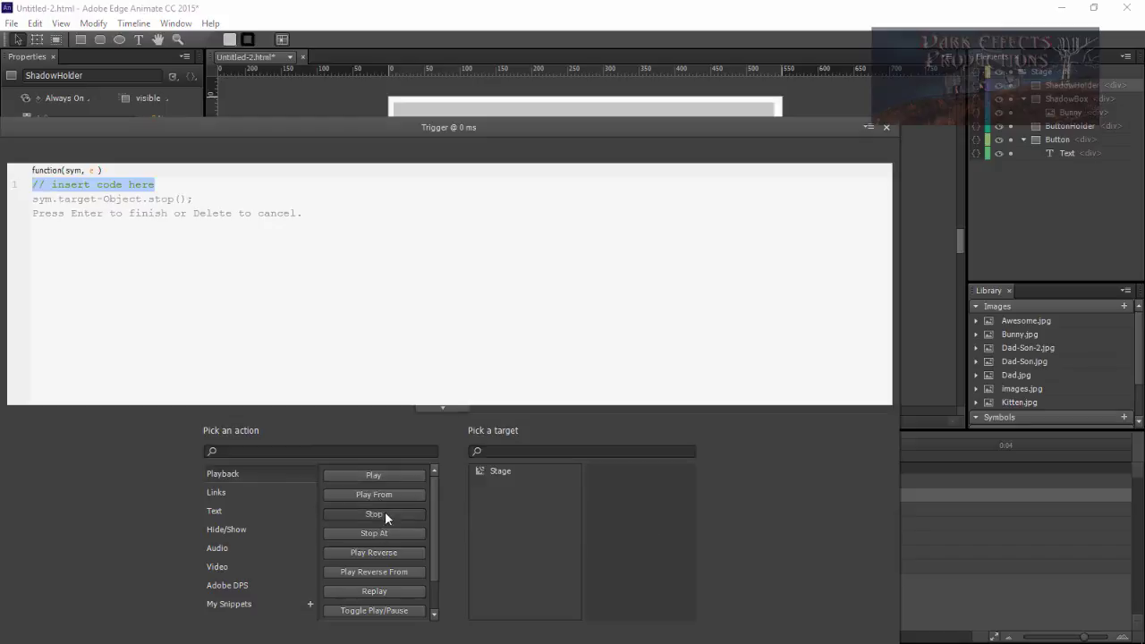
pyautogui.click(506, 472)
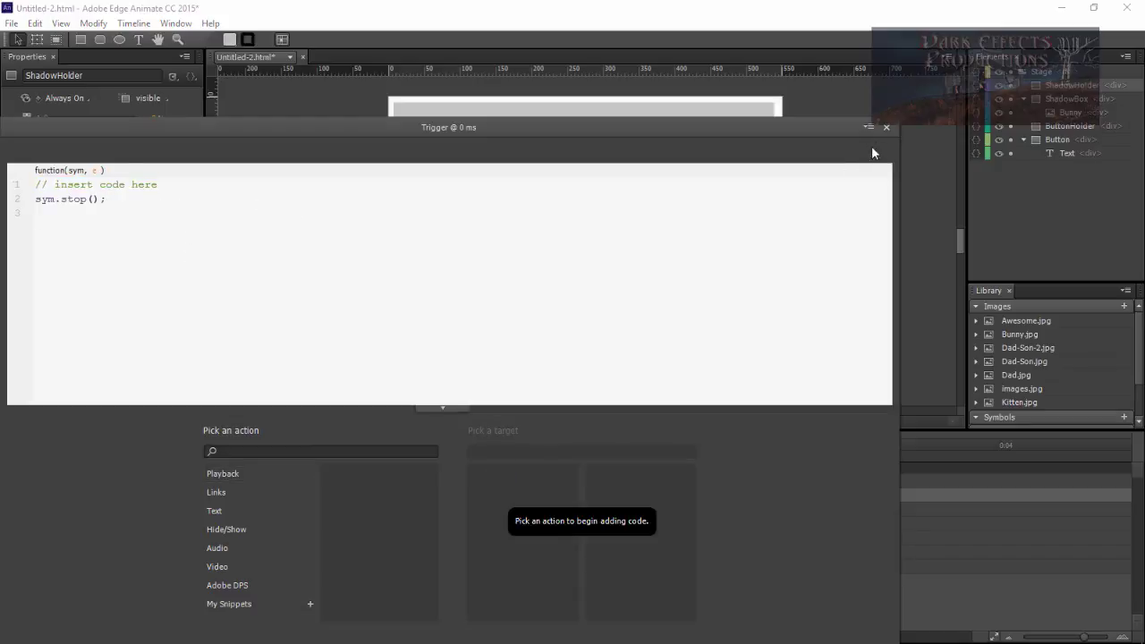
pyautogui.click(886, 127)
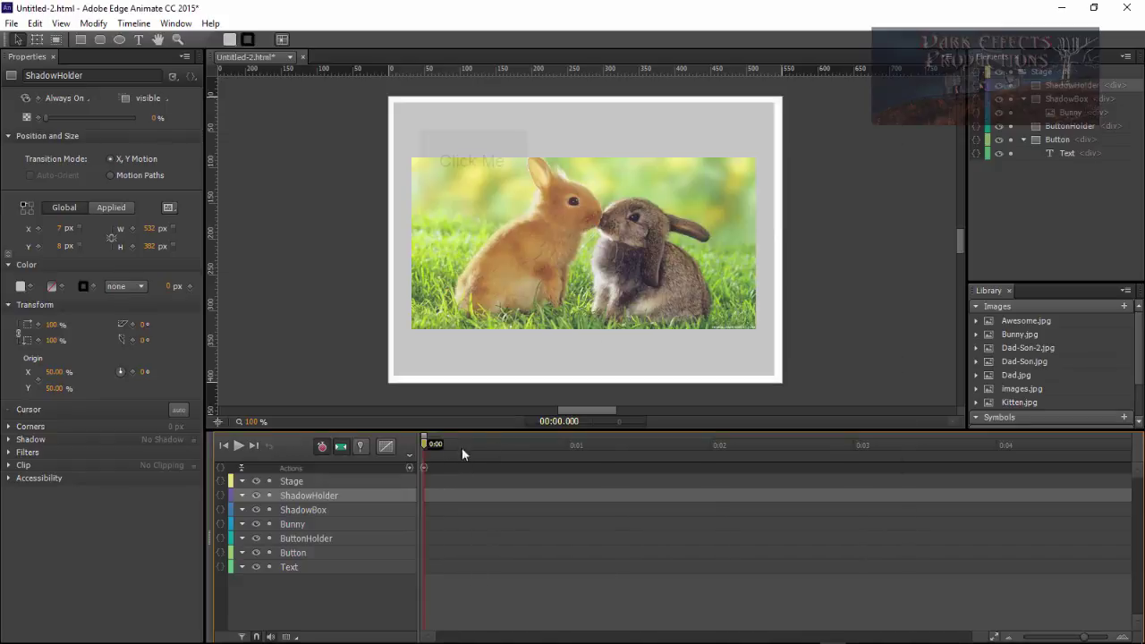
# Label the timeline ShowSmall at 0:00.250 and HideSmall at 0:00.750.
pyautogui.moveTo(426, 444); pyautogui.dragTo(459, 447)
pyautogui.hotkey('ctrl', 'l')
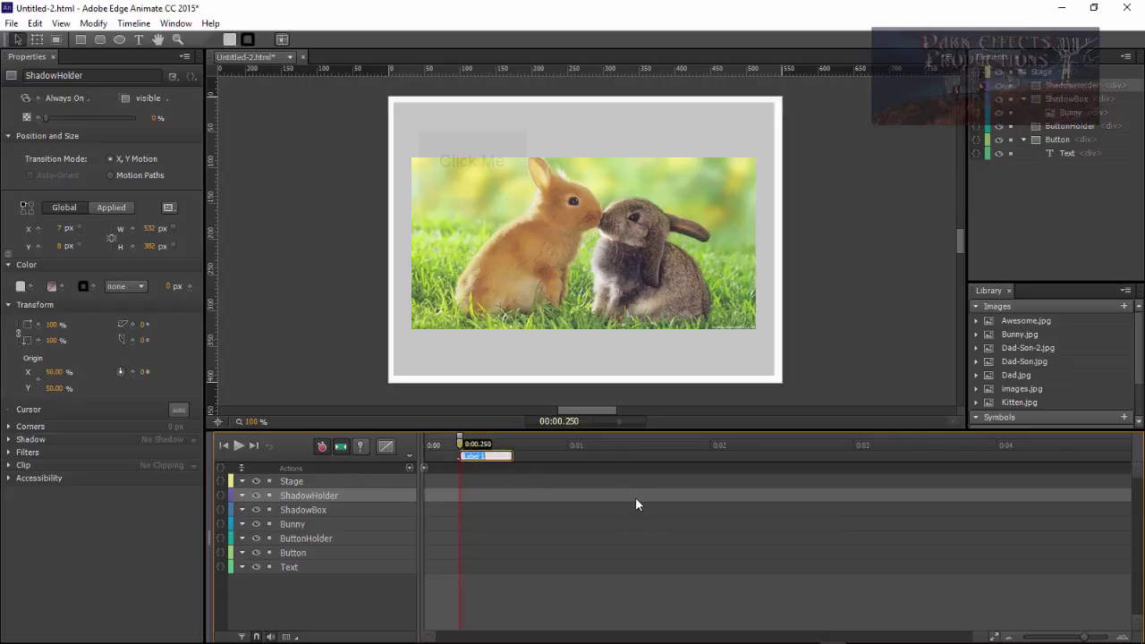
pyautogui.write('ShowSmall')
pyautogui.press('Return')
pyautogui.moveTo(460, 443); pyautogui.dragTo(535, 447)
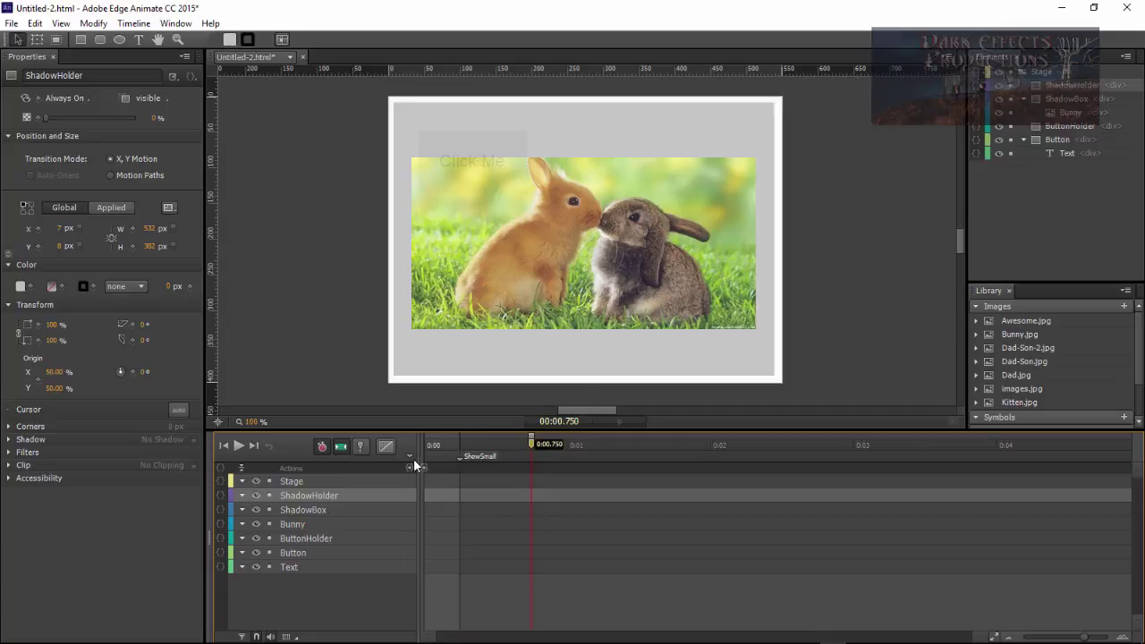
pyautogui.hotkey('ctrl', 'l')
pyautogui.write('HideSma')
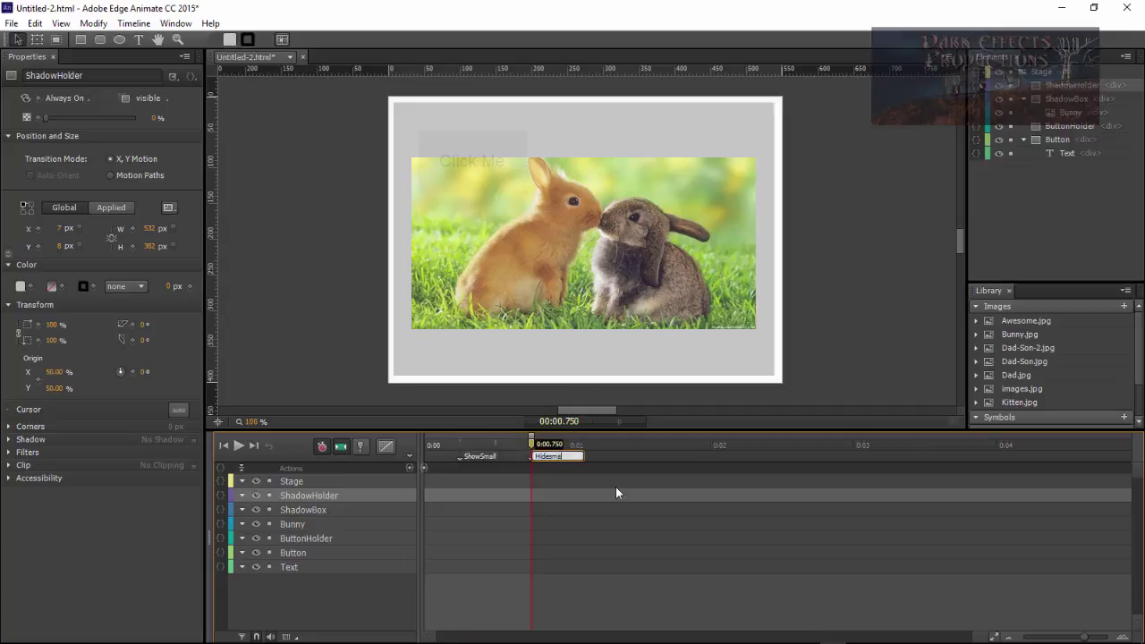
pyautogui.press('BackSpace')
pyautogui.press('BackSpace')
pyautogui.press('BackSpace')
pyautogui.write('Small')
pyautogui.press('Return')
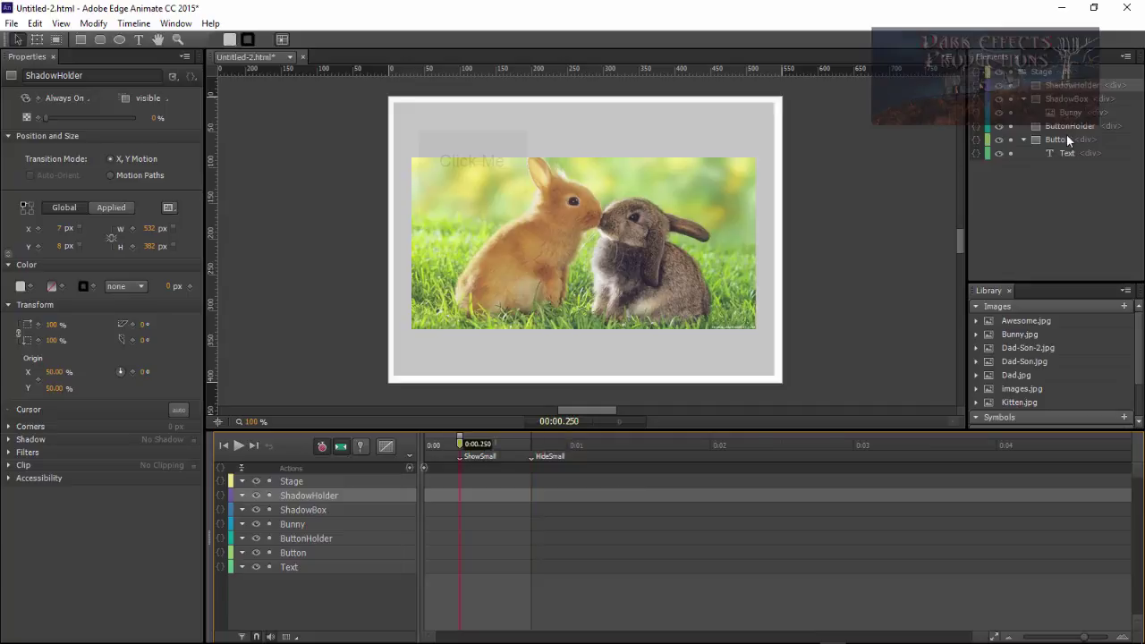
pyautogui.keyDown('shift'); pyautogui.click(1071, 113); pyautogui.keyUp('shift')
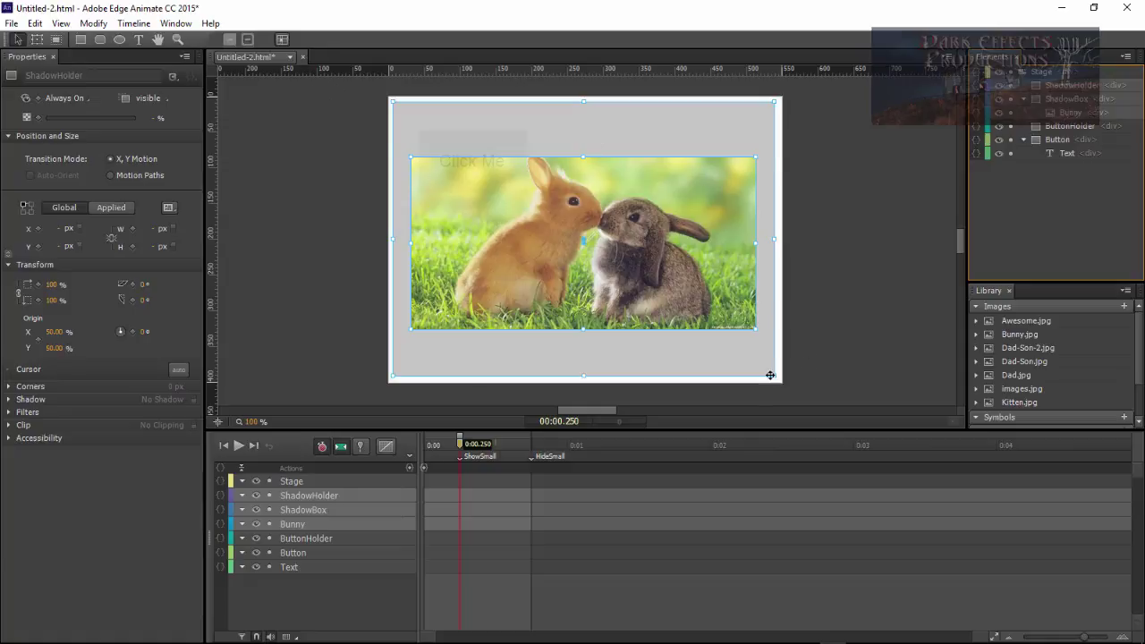
# Add timeline labels ShowBig at 0:02, Stay at 0:02.500 and HideBig at 0:03.
pyautogui.moveTo(458, 447); pyautogui.dragTo(707, 455)
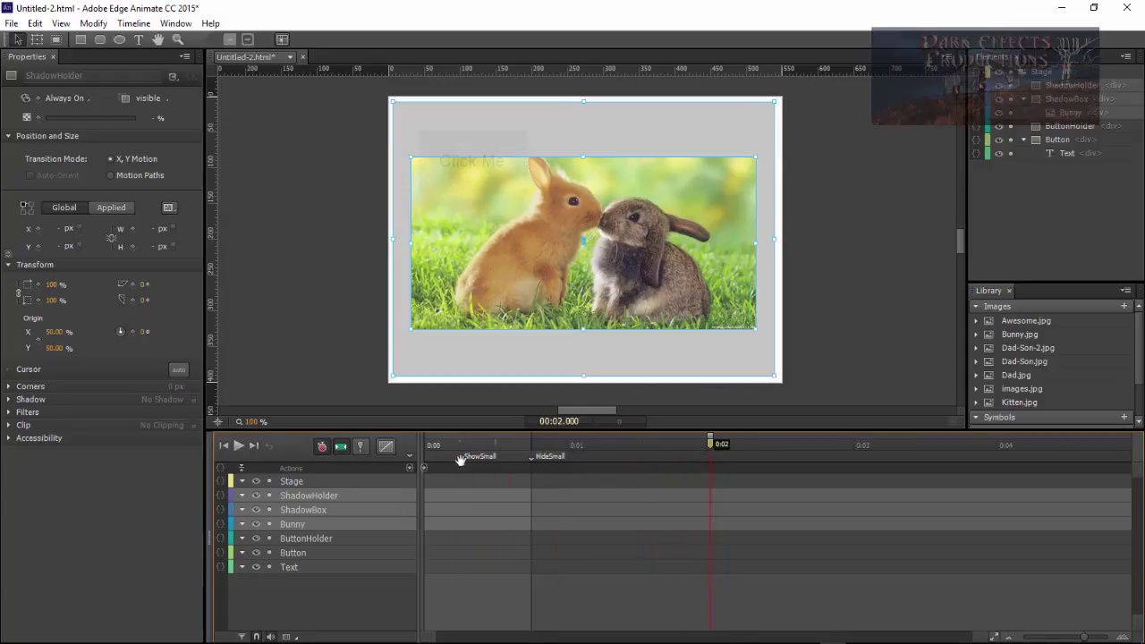
pyautogui.hotkey('ctrl', 'l')
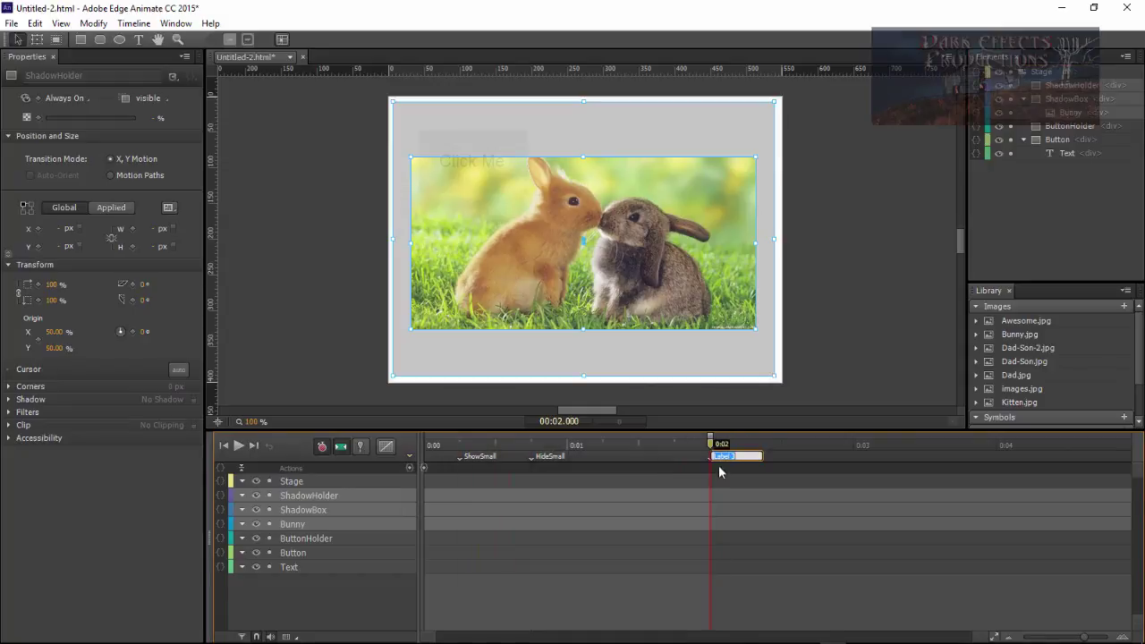
pyautogui.write('ShowBig')
pyautogui.moveTo(714, 445); pyautogui.dragTo(780, 451)
pyautogui.press('t')
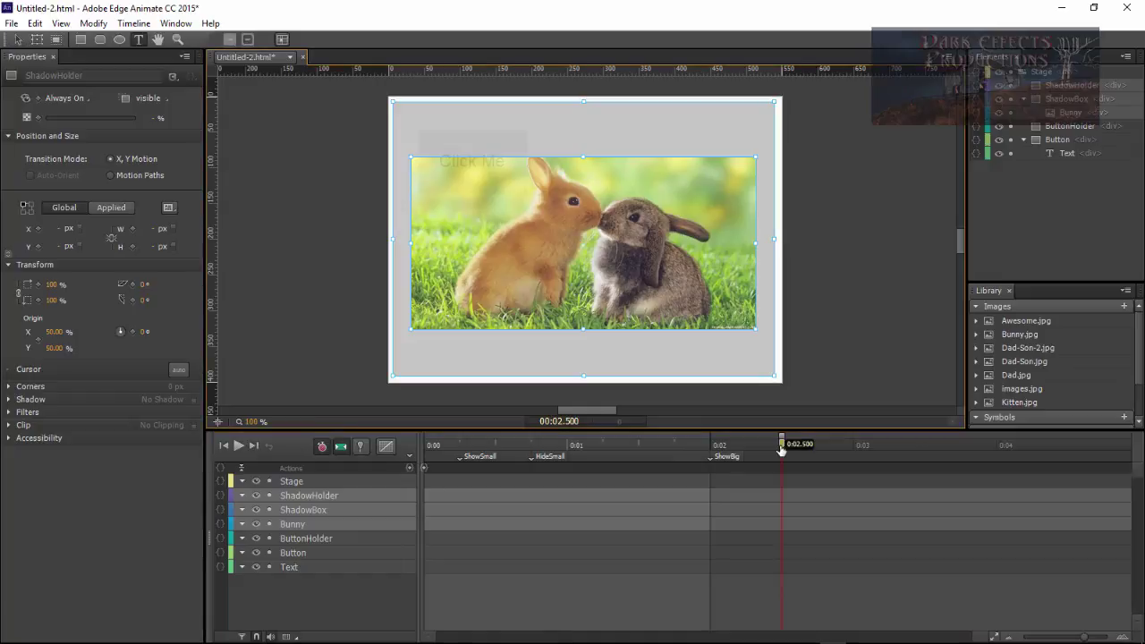
pyautogui.hotkey('ctrl', 'l')
pyautogui.write('Stay')
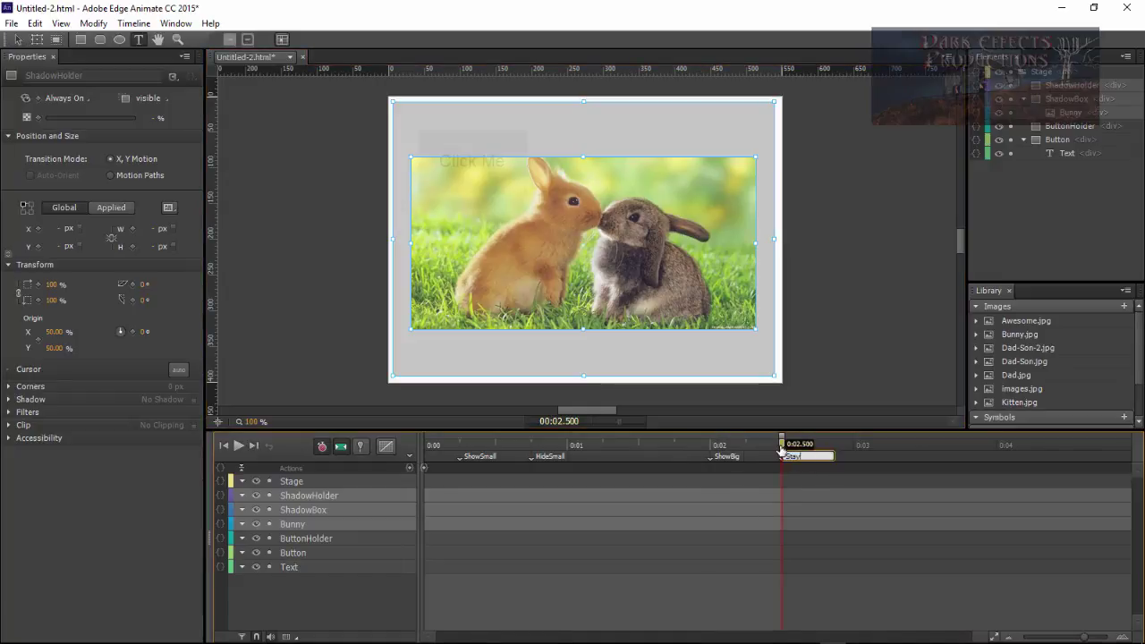
pyautogui.press('Return')
pyautogui.moveTo(782, 450); pyautogui.dragTo(851, 450)
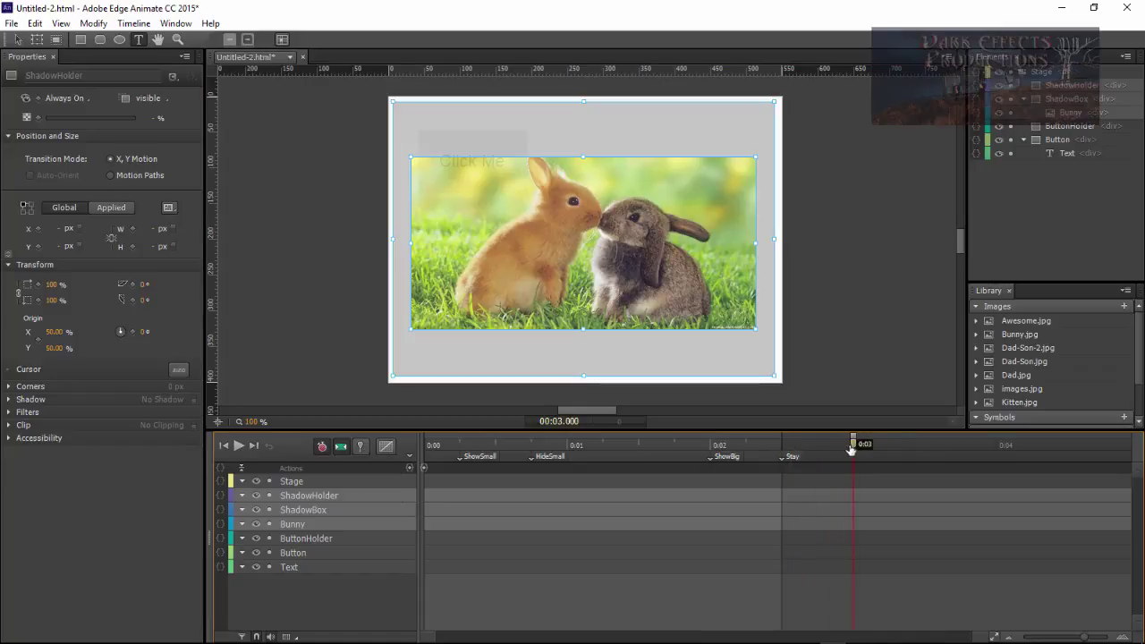
pyautogui.hotkey('ctrl', 'l')
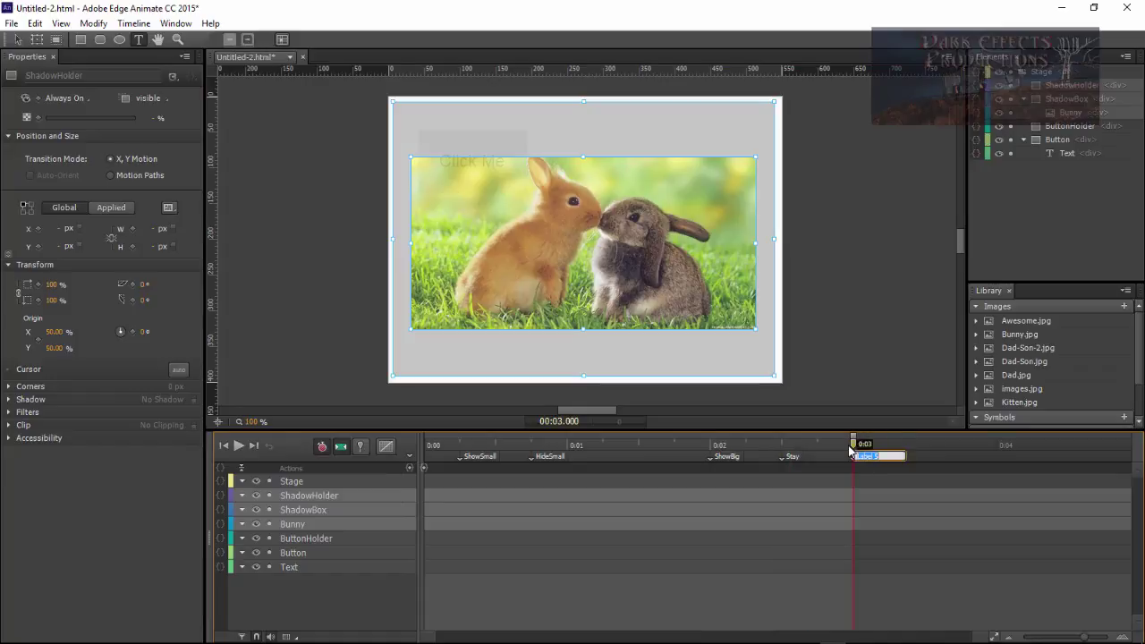
pyautogui.write('HideBig')
pyautogui.press('Return')
# Pin the playhead at 0:03 and stretch the animation span 0.75 seconds later.
pyautogui.press('p')
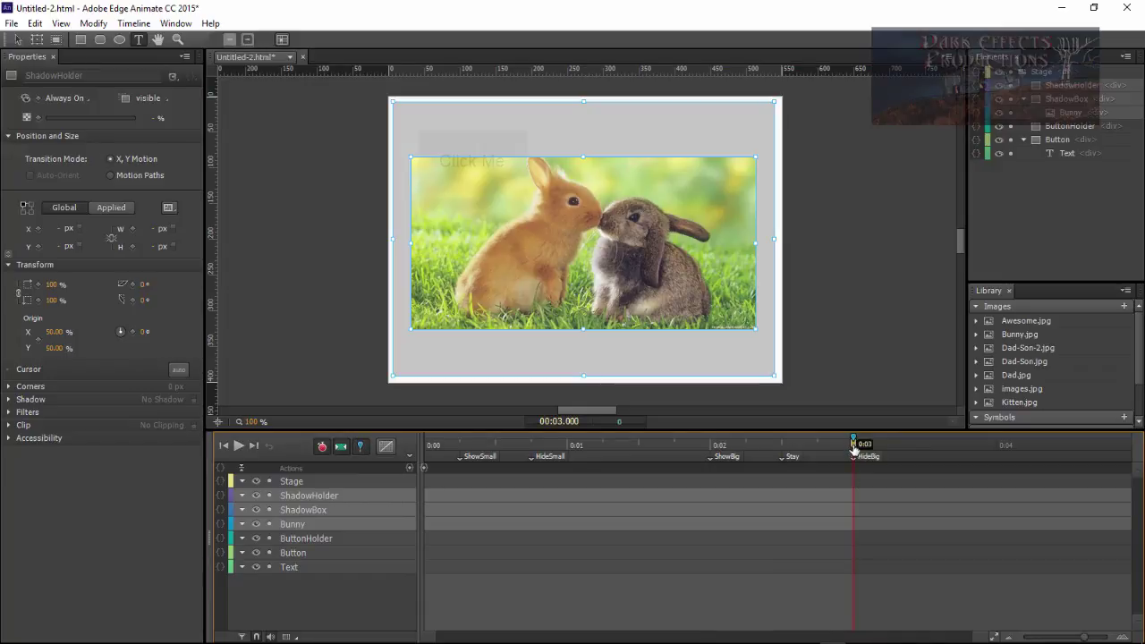
pyautogui.moveTo(855, 451); pyautogui.dragTo(958, 440)
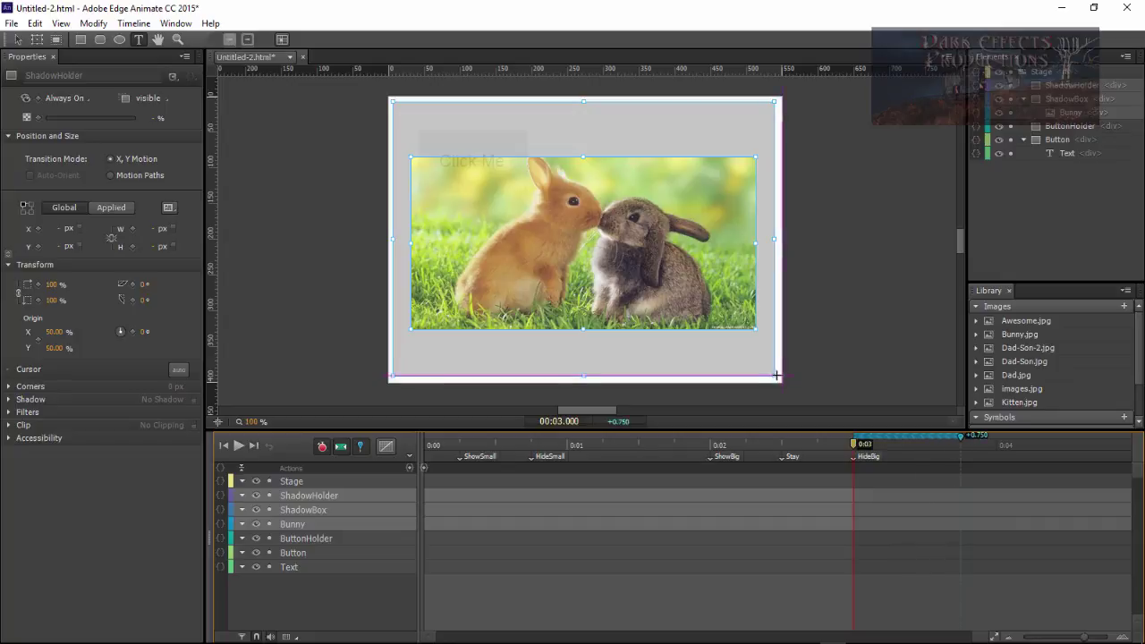
pyautogui.moveTo(542, 242); pyautogui.dragTo(545, 244)
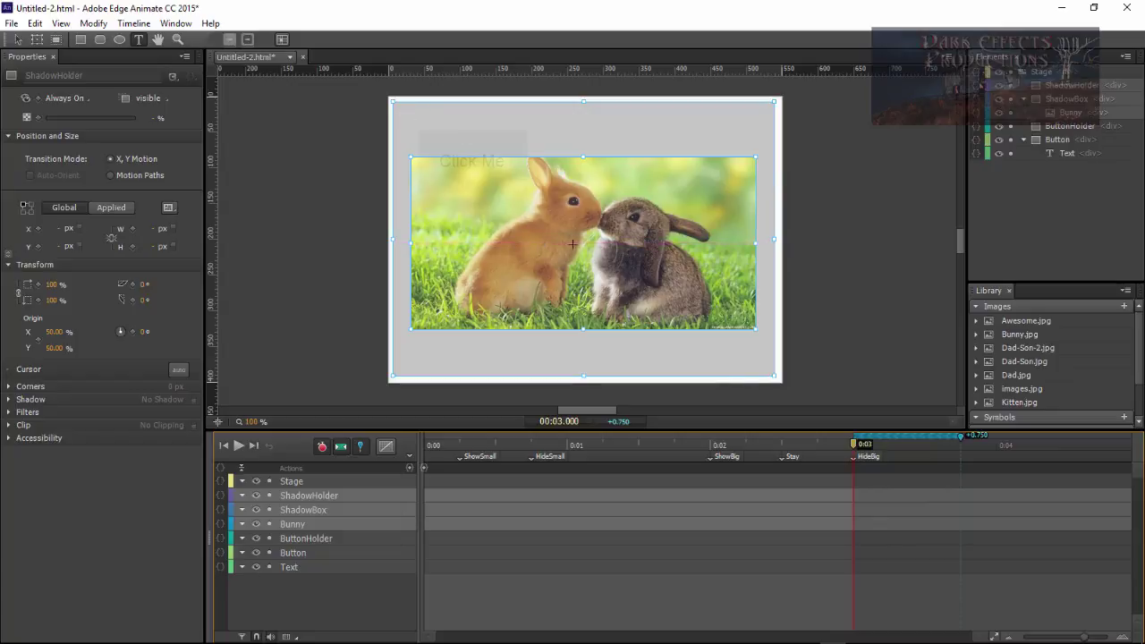
pyautogui.moveTo(394, 100); pyautogui.dragTo(773, 378)
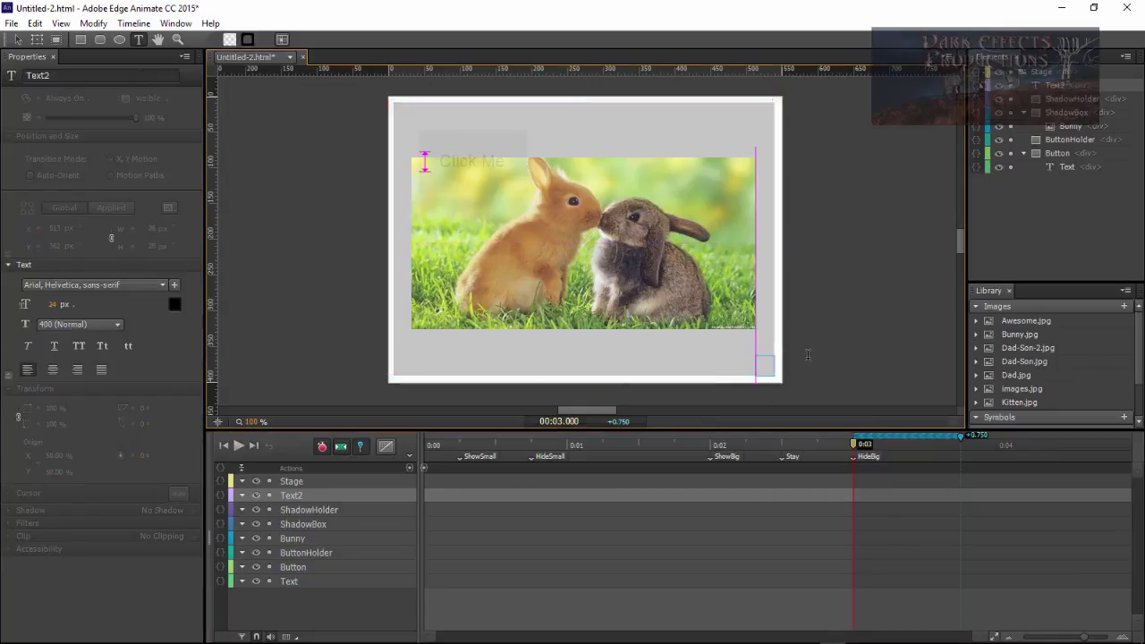
pyautogui.hotkey('ctrl', 'z')
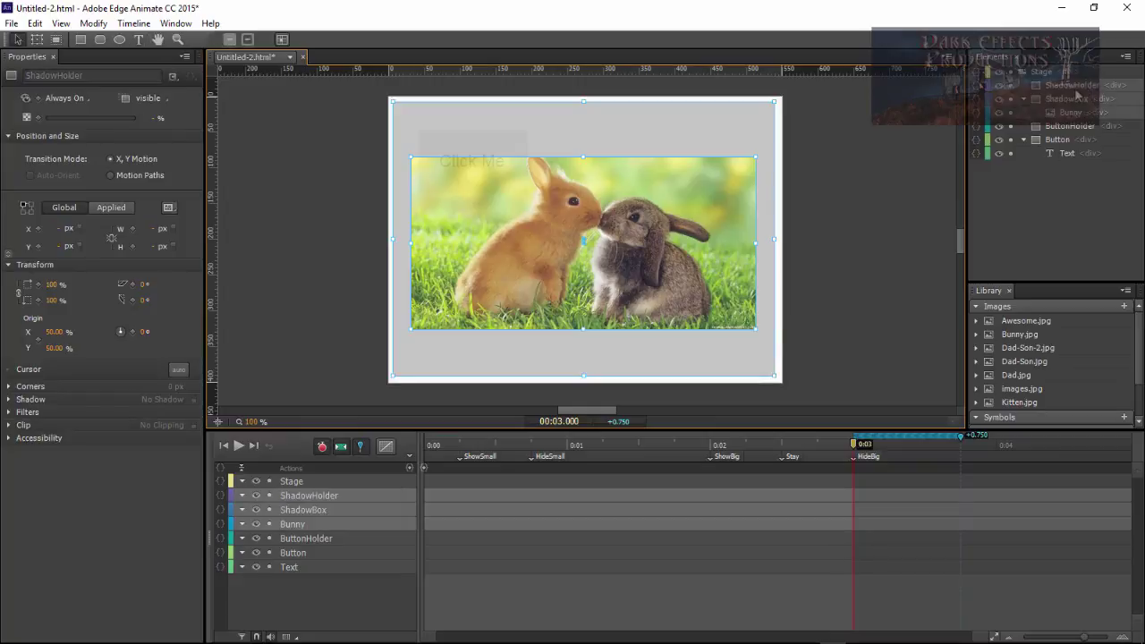
# Shrink the ShadowBox to zero size in the stage's top-left corner at 0:03.
pyautogui.click(1089, 155)
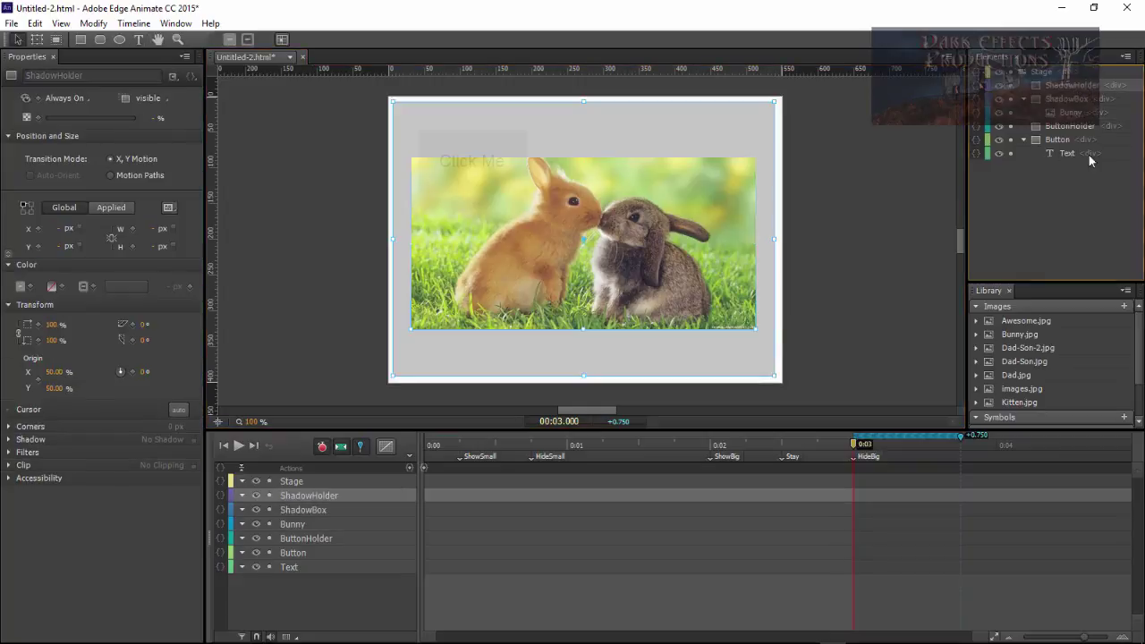
pyautogui.click(1070, 86)
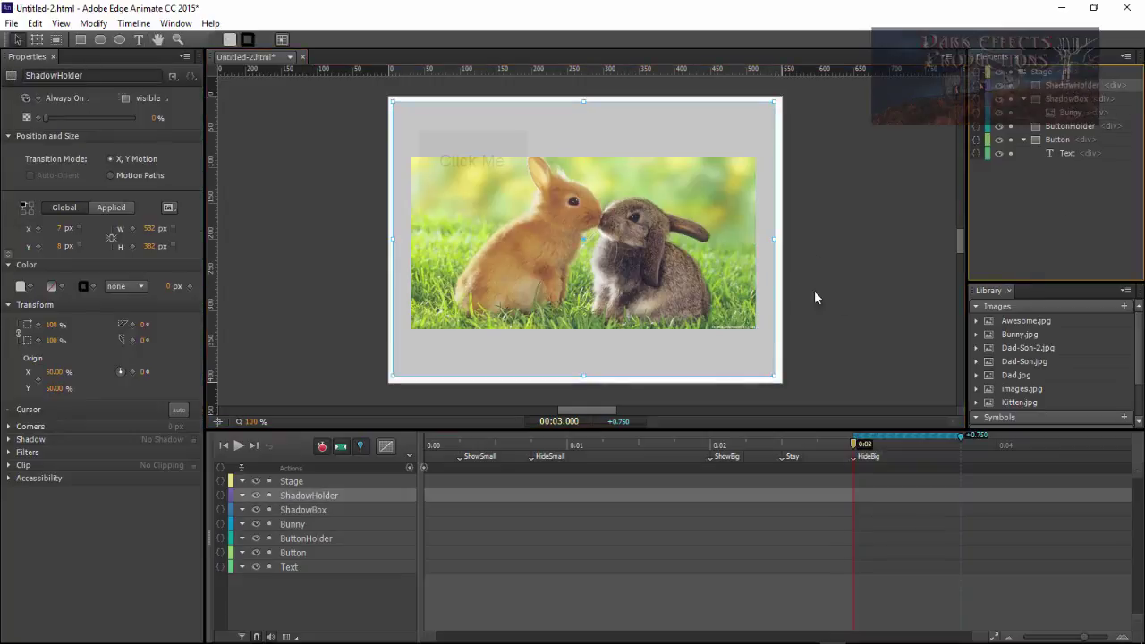
pyautogui.click(1070, 100)
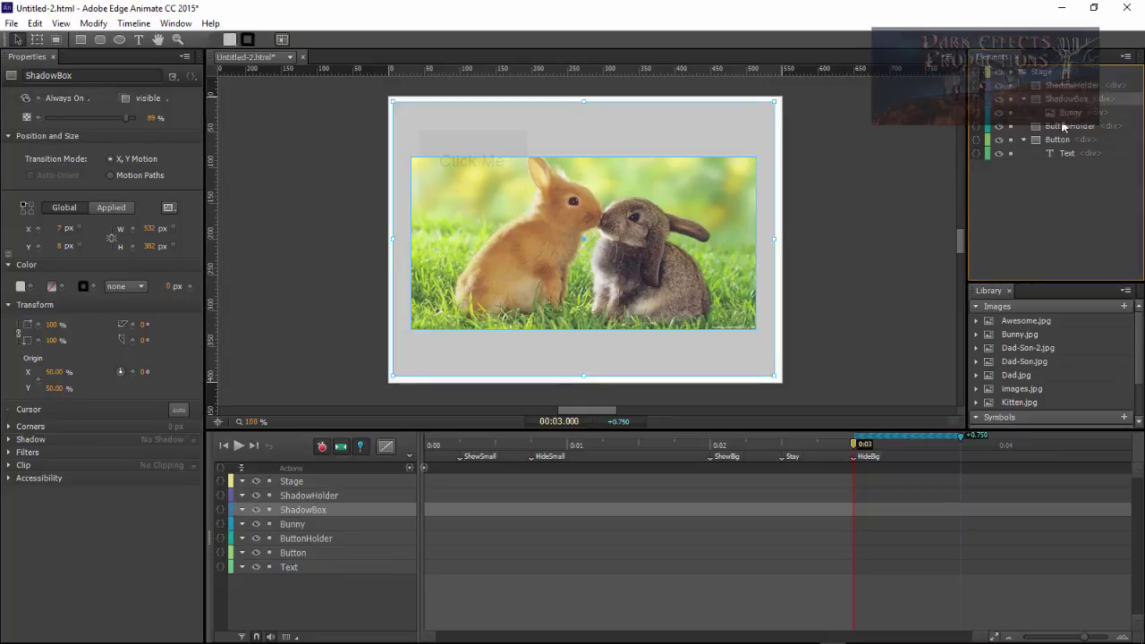
pyautogui.moveTo(767, 373); pyautogui.dragTo(480, 163)
pyautogui.moveTo(435, 121); pyautogui.dragTo(391, 102)
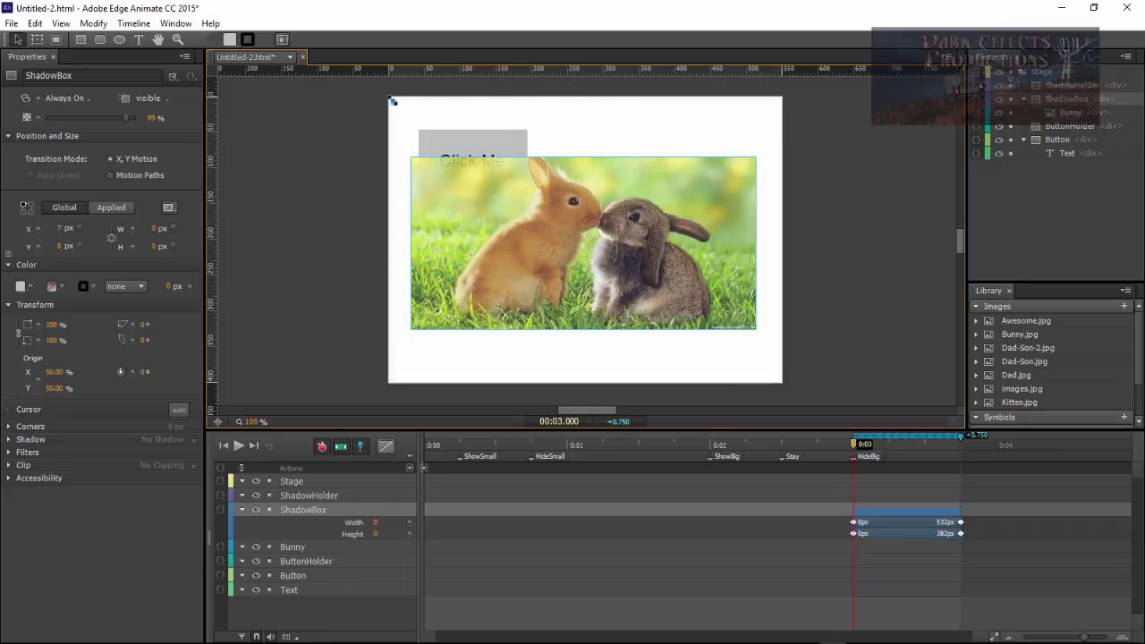
pyautogui.click(579, 253)
pyautogui.moveTo(579, 253); pyautogui.dragTo(575, 232)
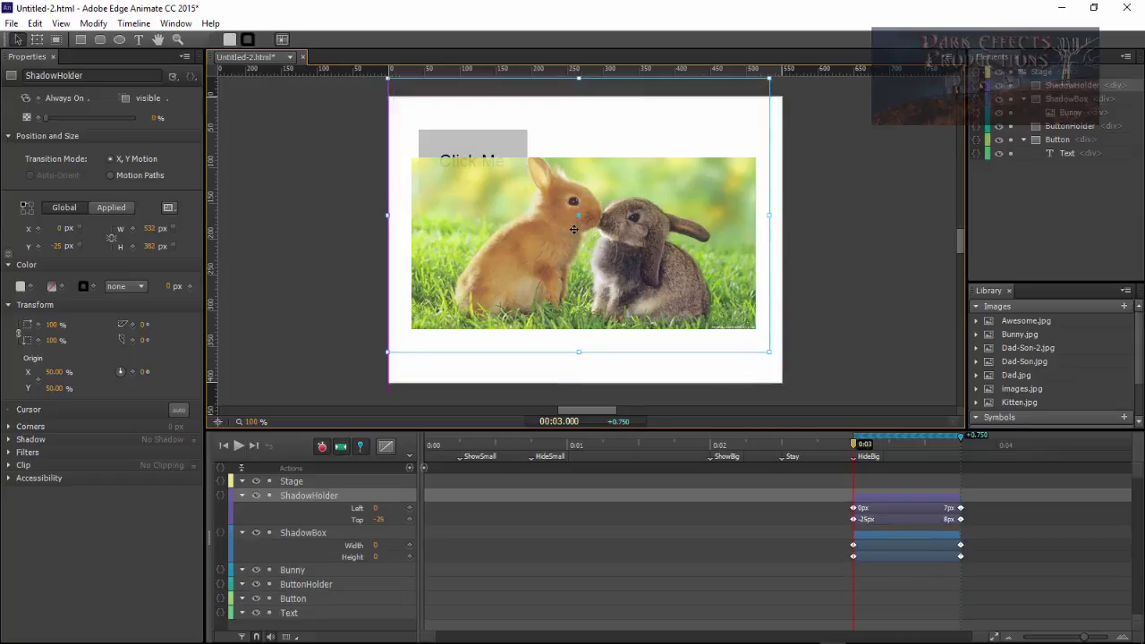
pyautogui.hotkey('ctrl', 'z')
# Shrink the Bunny image and ShadowHolder to zero size, then unpin and check the 0:03.750 end.
pyautogui.click(682, 254)
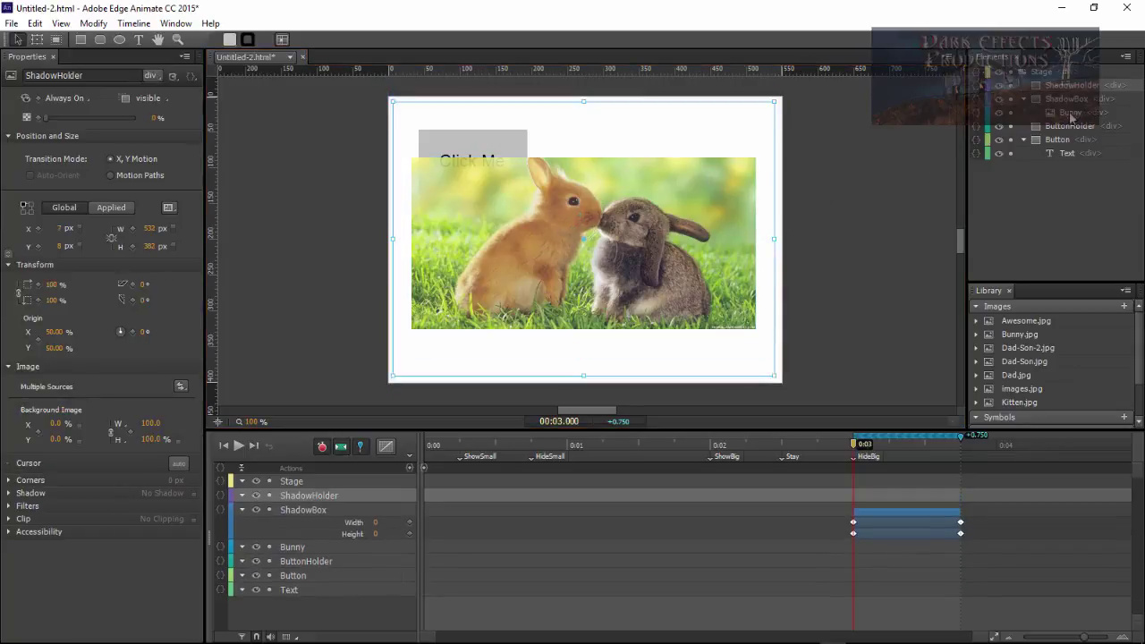
pyautogui.moveTo(620, 258); pyautogui.dragTo(605, 204)
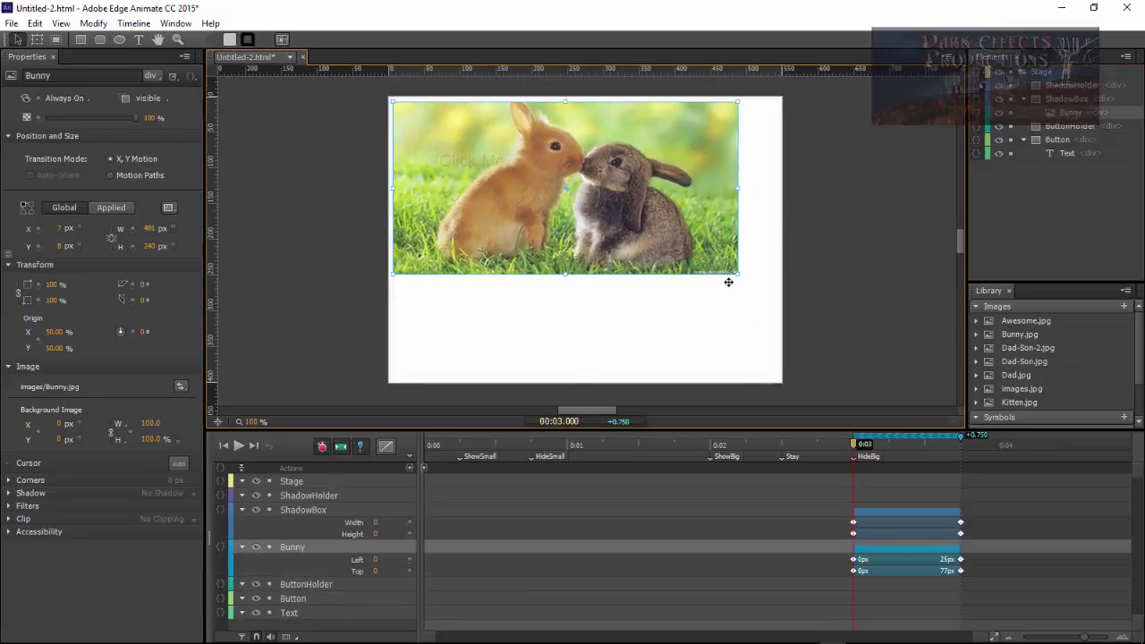
pyautogui.moveTo(740, 274); pyautogui.dragTo(398, 112)
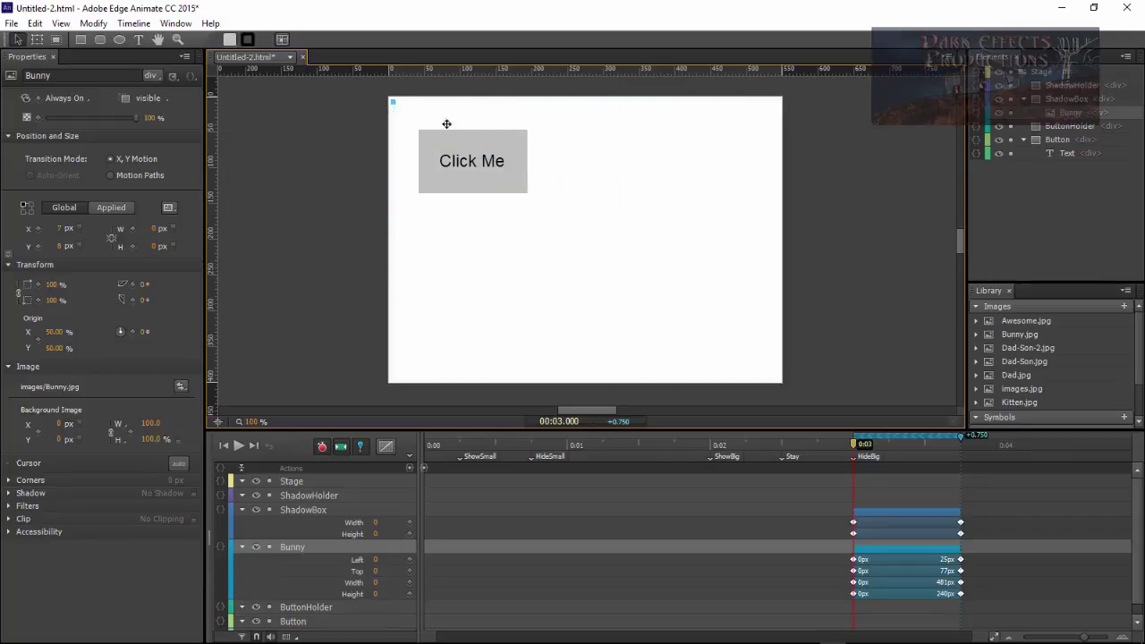
pyautogui.click(1074, 87)
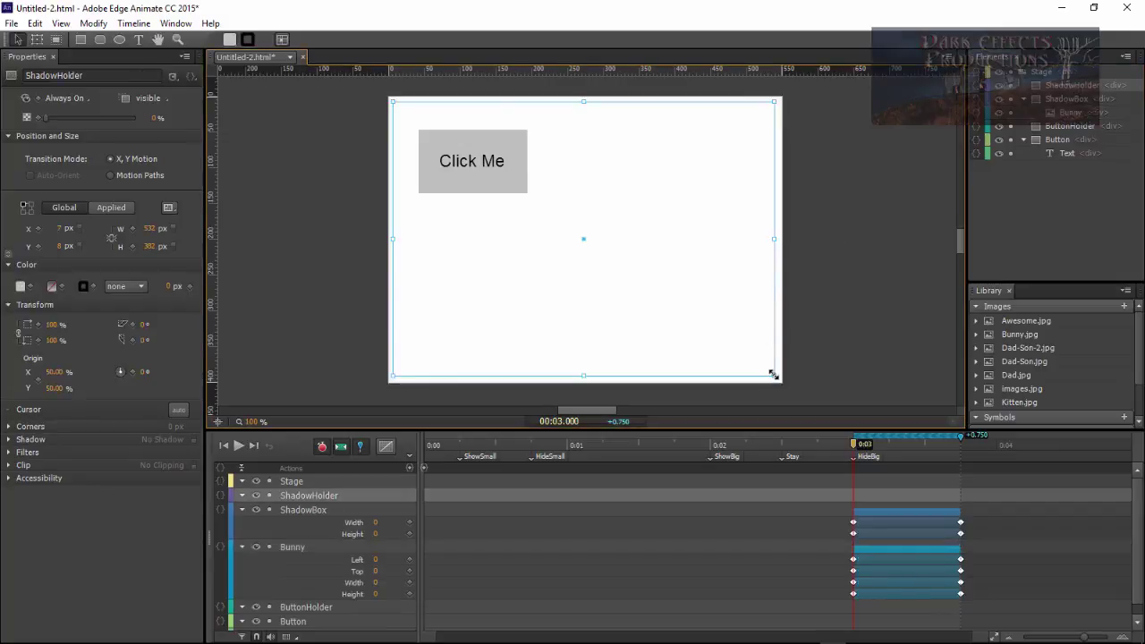
pyautogui.moveTo(772, 374); pyautogui.dragTo(395, 104)
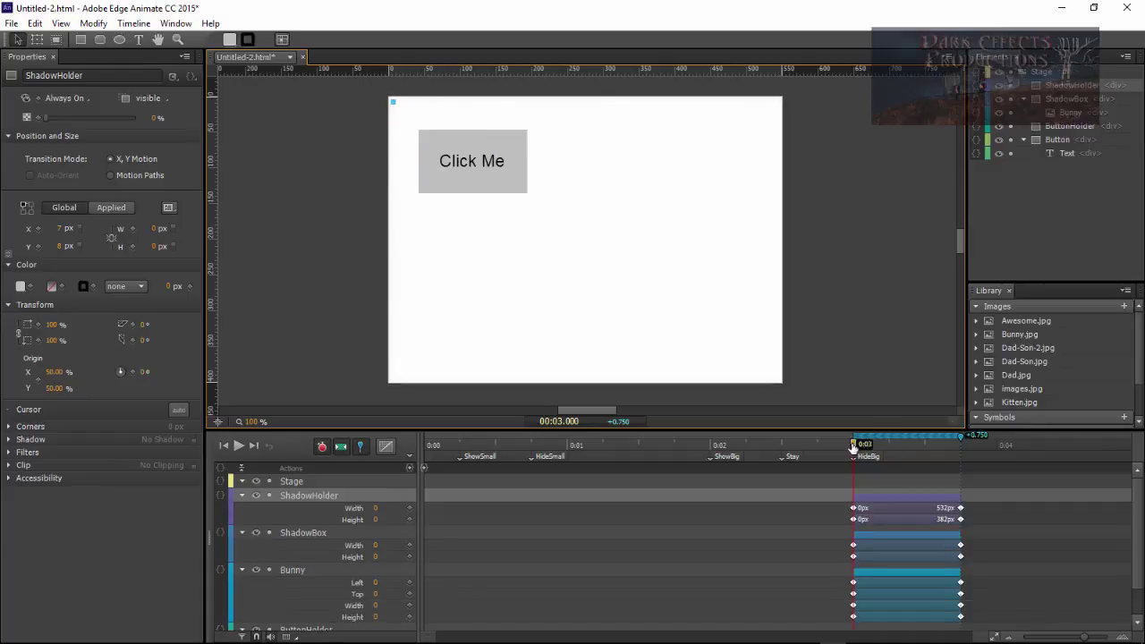
pyautogui.press('p')
pyautogui.moveTo(854, 446); pyautogui.dragTo(958, 449)
# Shift the grow keyframes to start at 2 s, push HideBig later, and place Stay at 0:03.
pyautogui.scroll(-2, 1119, 506)
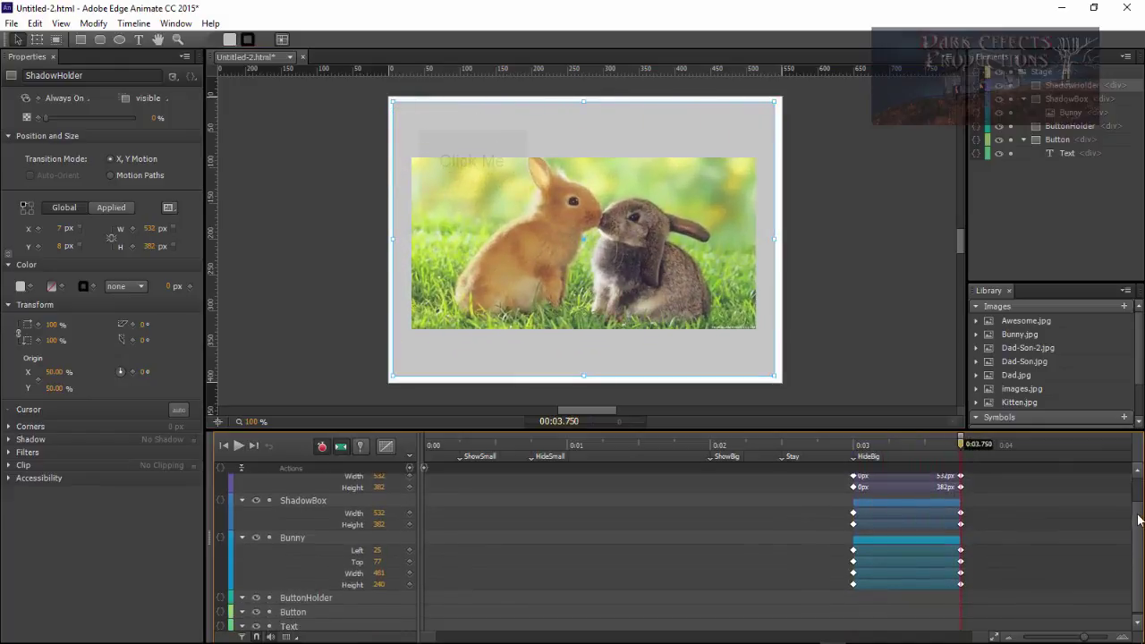
pyautogui.scroll(1, 1110, 510)
pyautogui.moveTo(975, 485); pyautogui.dragTo(854, 618)
pyautogui.moveTo(899, 492); pyautogui.dragTo(767, 494)
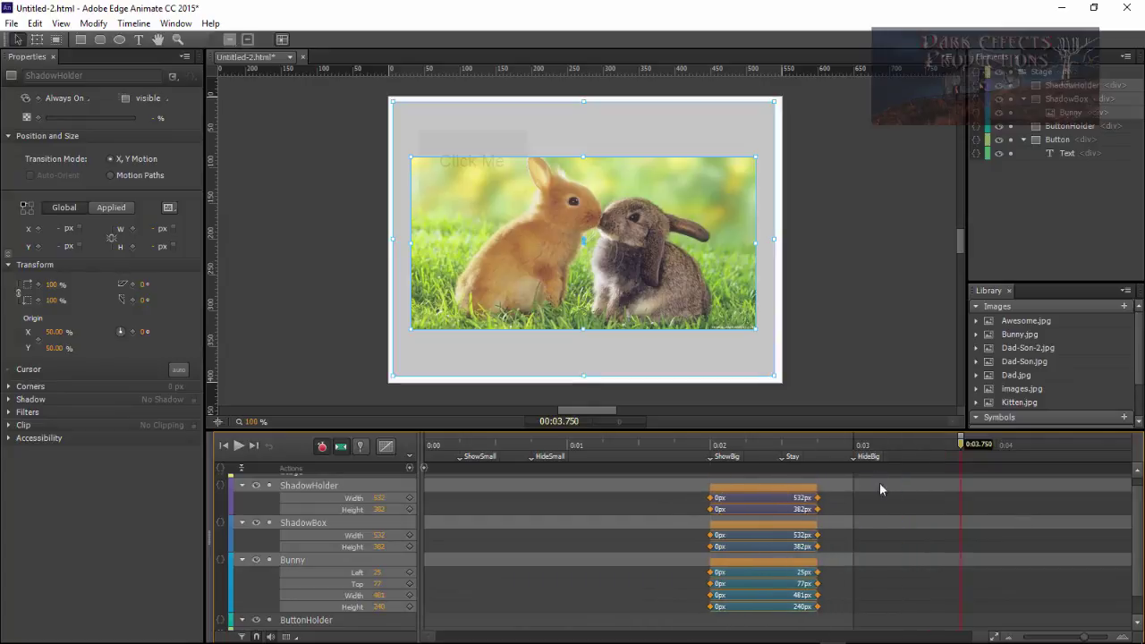
pyautogui.moveTo(864, 458); pyautogui.dragTo(935, 457)
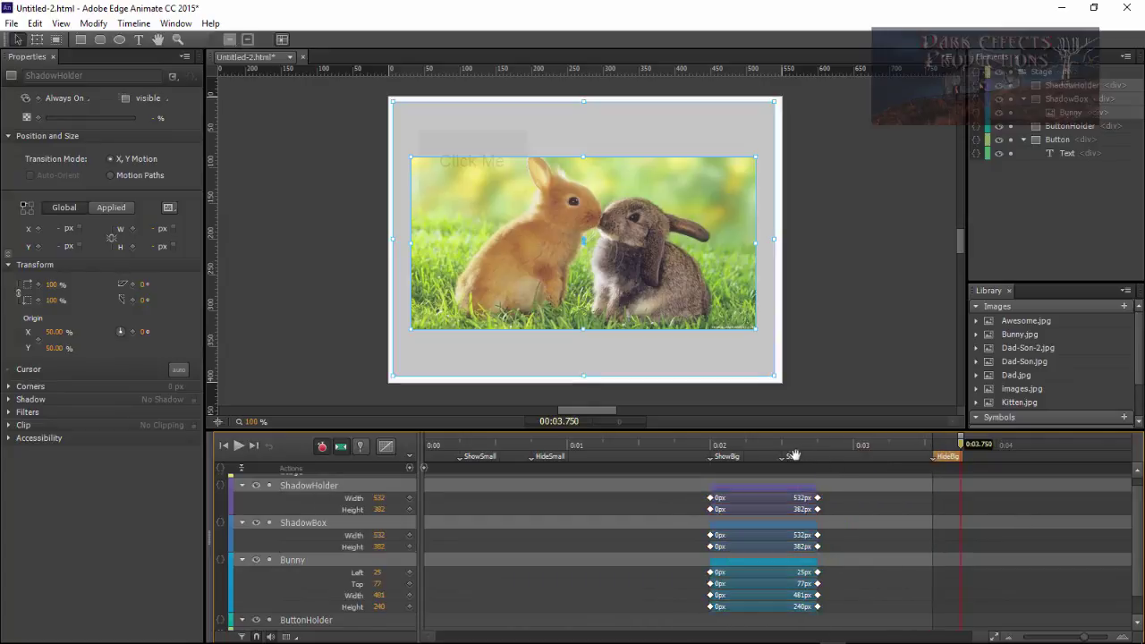
pyautogui.moveTo(791, 457); pyautogui.dragTo(864, 457)
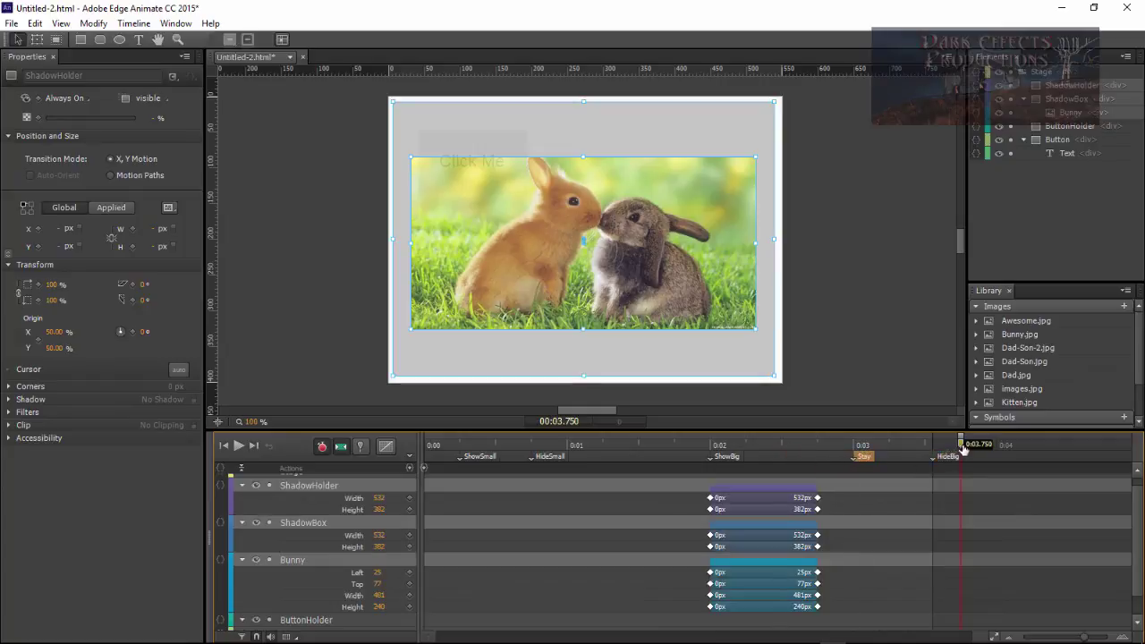
pyautogui.moveTo(962, 444); pyautogui.dragTo(854, 445)
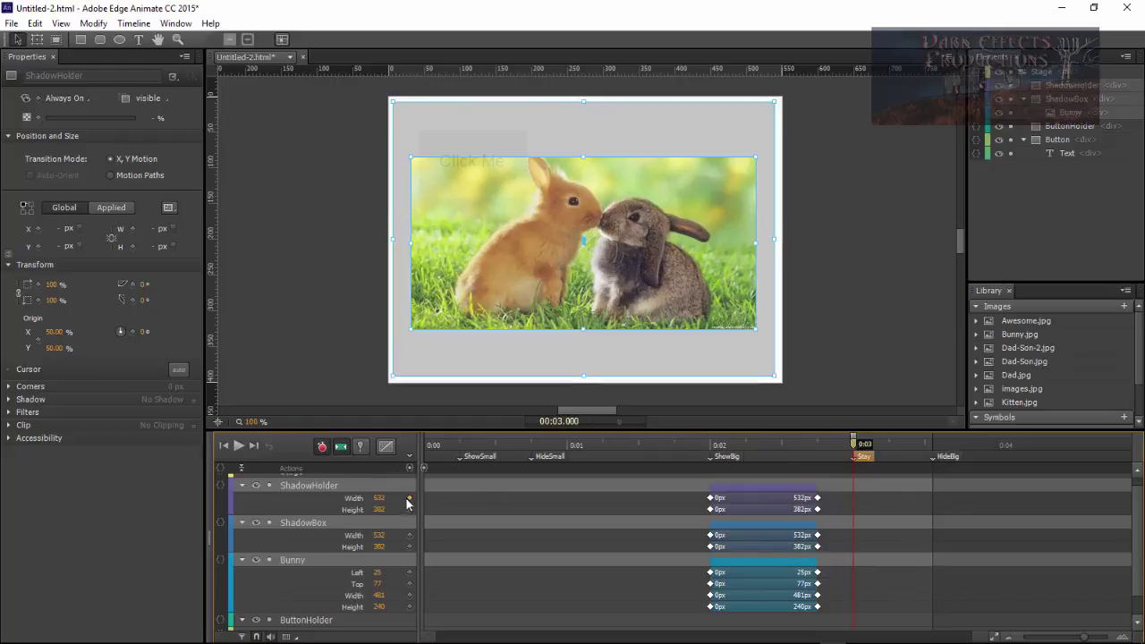
# Add hold keyframes for ShadowHolder, ShadowBox and Bunny properties at 0:03.
pyautogui.click(410, 510)
pyautogui.click(410, 547)
pyautogui.click(410, 572)
pyautogui.click(410, 583)
# Add matching hold keyframes for Bunny, ShadowBox and ShadowHolder at about 0:03.250.
pyautogui.moveTo(853, 445); pyautogui.dragTo(889, 445)
pyautogui.click(410, 607)
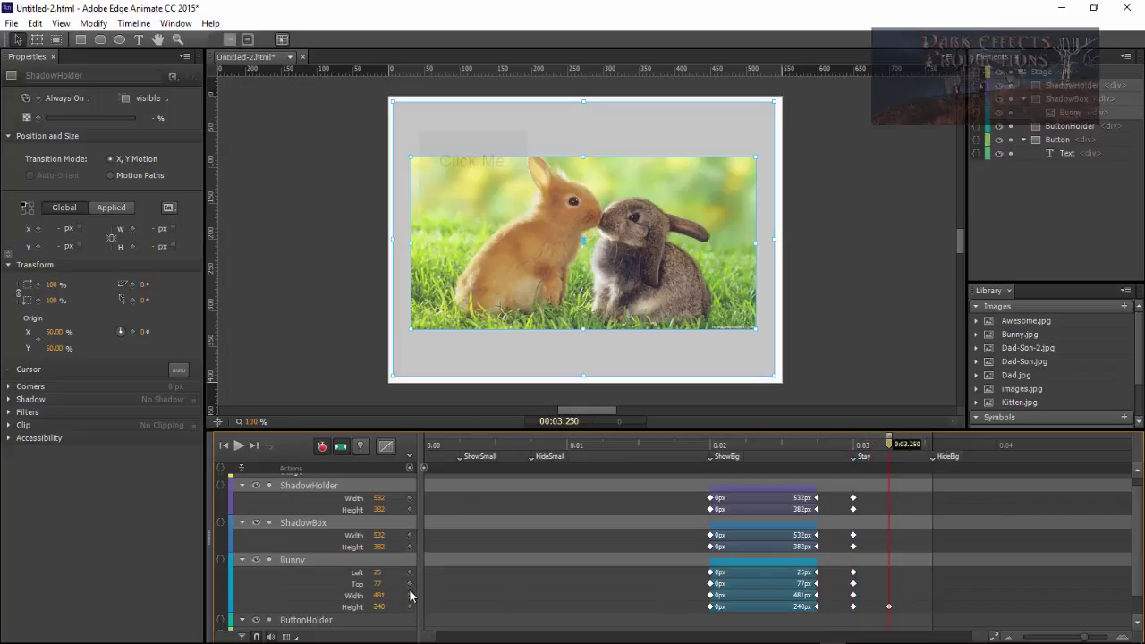
pyautogui.click(410, 596)
pyautogui.click(410, 583)
pyautogui.click(410, 572)
pyautogui.click(409, 547)
pyautogui.click(410, 535)
pyautogui.click(409, 498)
# Keyframe the three elements at 0:03.555, then pin and stretch the span to 0:04.250.
pyautogui.moveTo(891, 445); pyautogui.dragTo(935, 445)
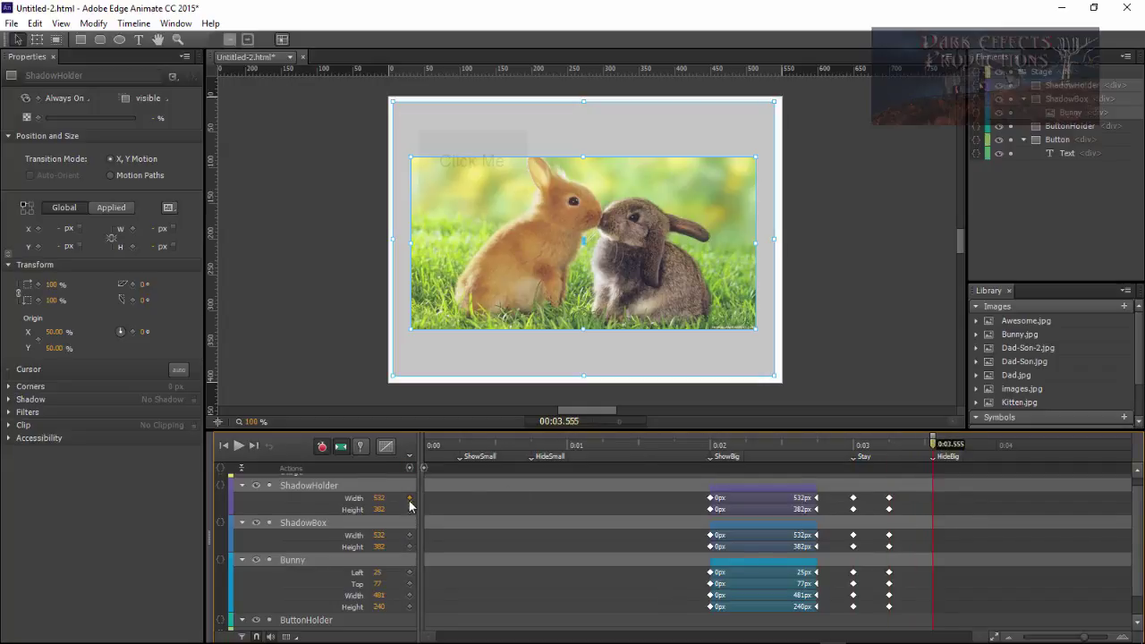
pyautogui.click(410, 498)
pyautogui.click(410, 509)
pyautogui.click(410, 536)
pyautogui.click(410, 547)
pyautogui.click(409, 584)
pyautogui.press('p')
pyautogui.moveTo(933, 444); pyautogui.dragTo(1031, 450)
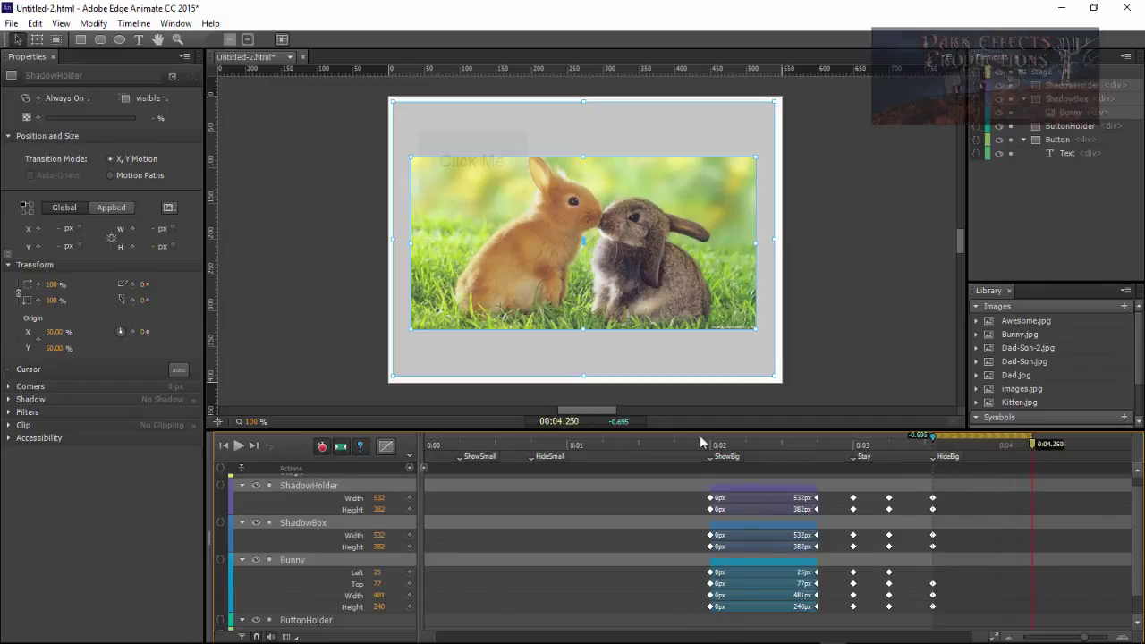
# At 0:04.250, set ShadowHolder's width and height to 0.
pyautogui.click(379, 498)
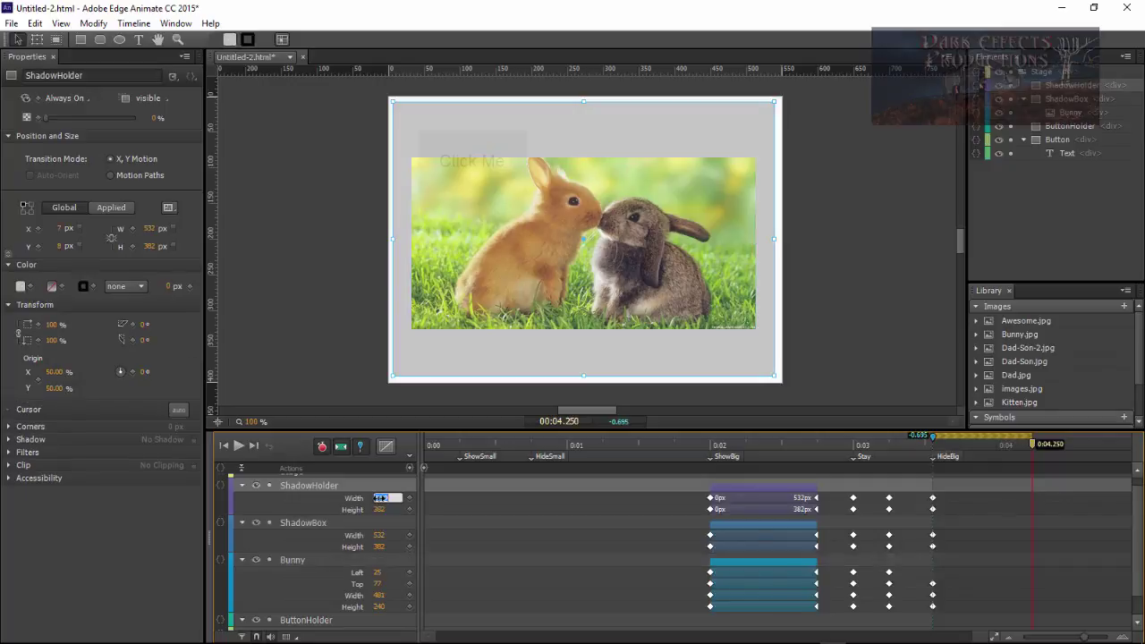
pyautogui.write('0')
pyautogui.press('Tab')
pyautogui.write('0')
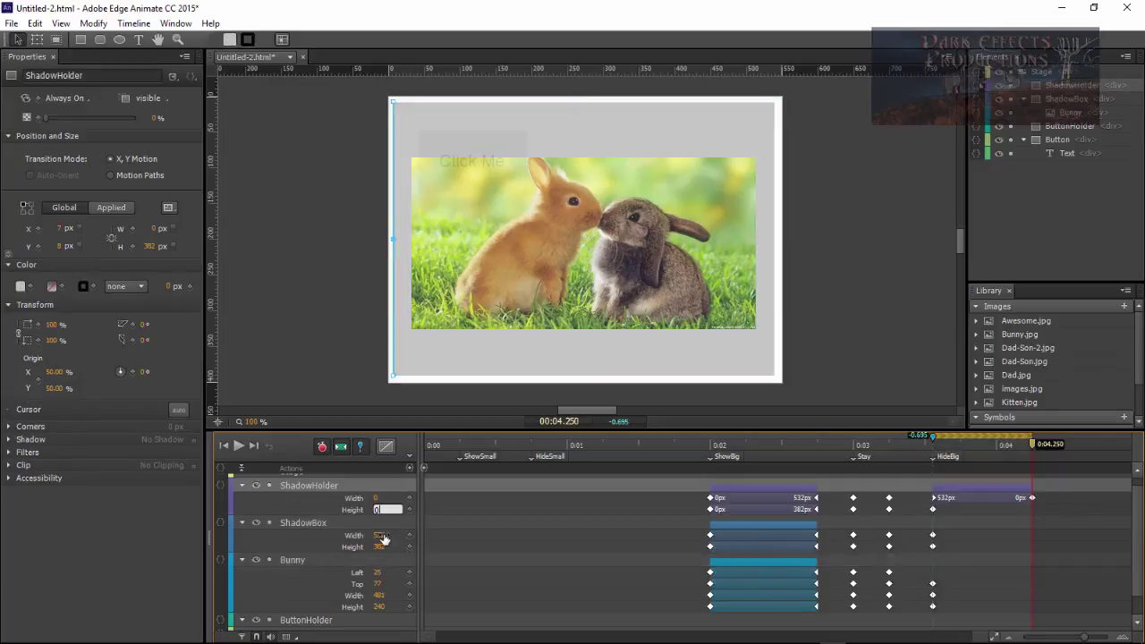
# Set ShadowBox and Bunny dimensions to 0, then scrub back to preview the shrink.
pyautogui.click(379, 535)
pyautogui.write('0')
pyautogui.press('Tab')
pyautogui.write('0')
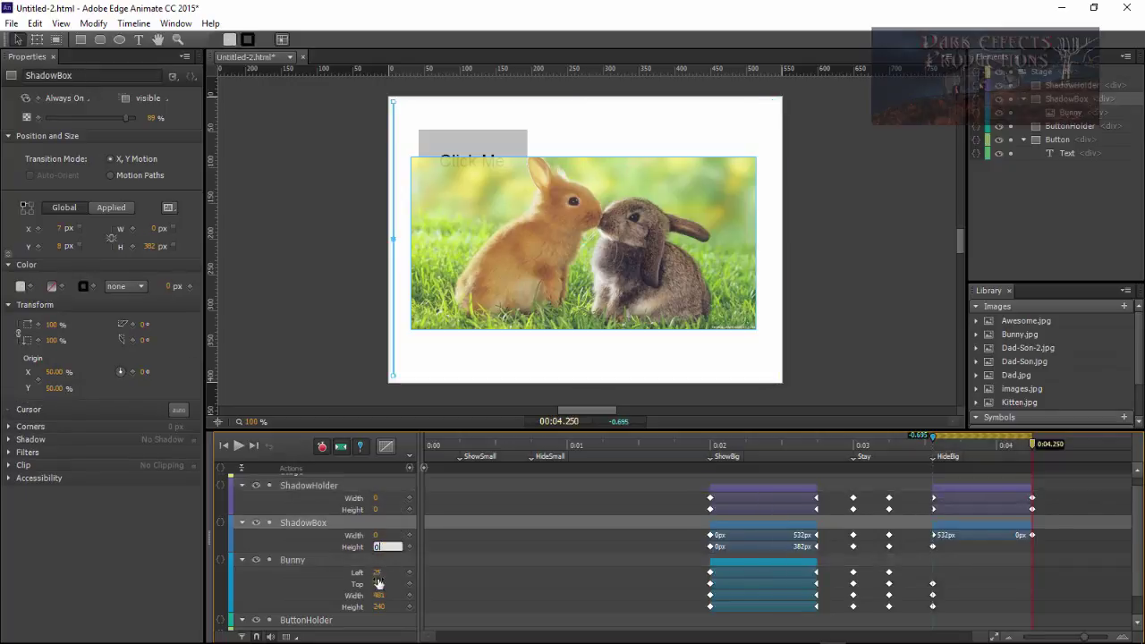
pyautogui.write('0')
pyautogui.press('Tab')
pyautogui.write('0')
pyautogui.press('Tab')
pyautogui.write('0')
pyautogui.press('Tab')
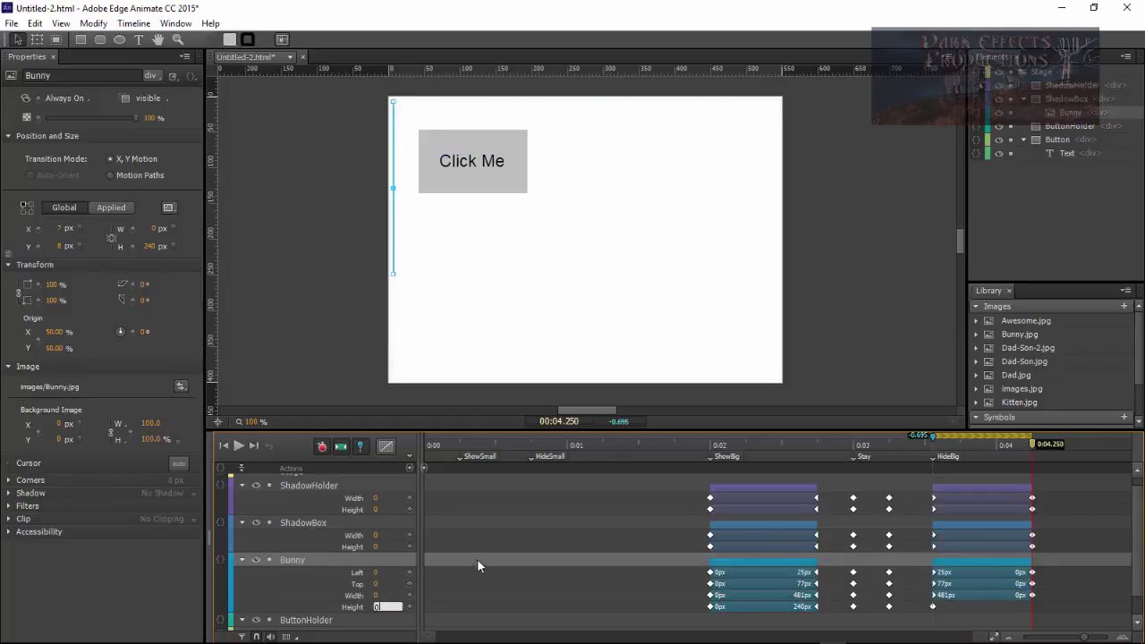
pyautogui.write('0')
pyautogui.click(1013, 456)
pyautogui.moveTo(1013, 457); pyautogui.dragTo(462, 446)
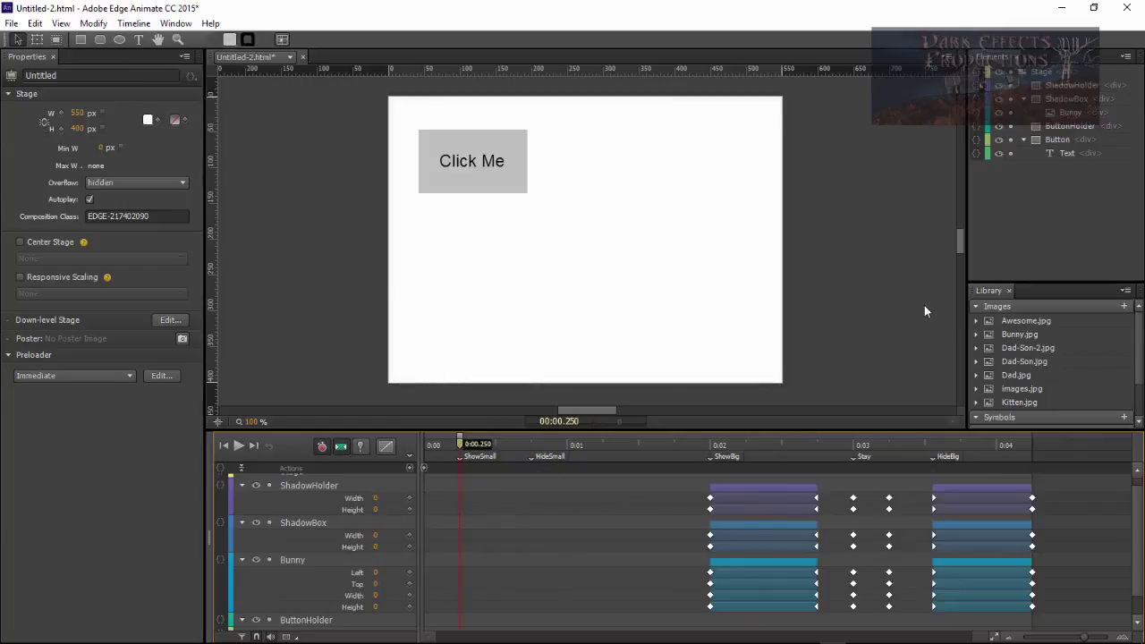
# Drag Bunny.jpg onto the stage and resize it to about 152 × 89 px over the button.
pyautogui.moveTo(1027, 338); pyautogui.dragTo(608, 198)
pyautogui.moveTo(632, 234); pyautogui.dragTo(430, 134)
pyautogui.moveTo(922, 260); pyautogui.dragTo(769, 199)
pyautogui.scroll(-3, 851, 388)
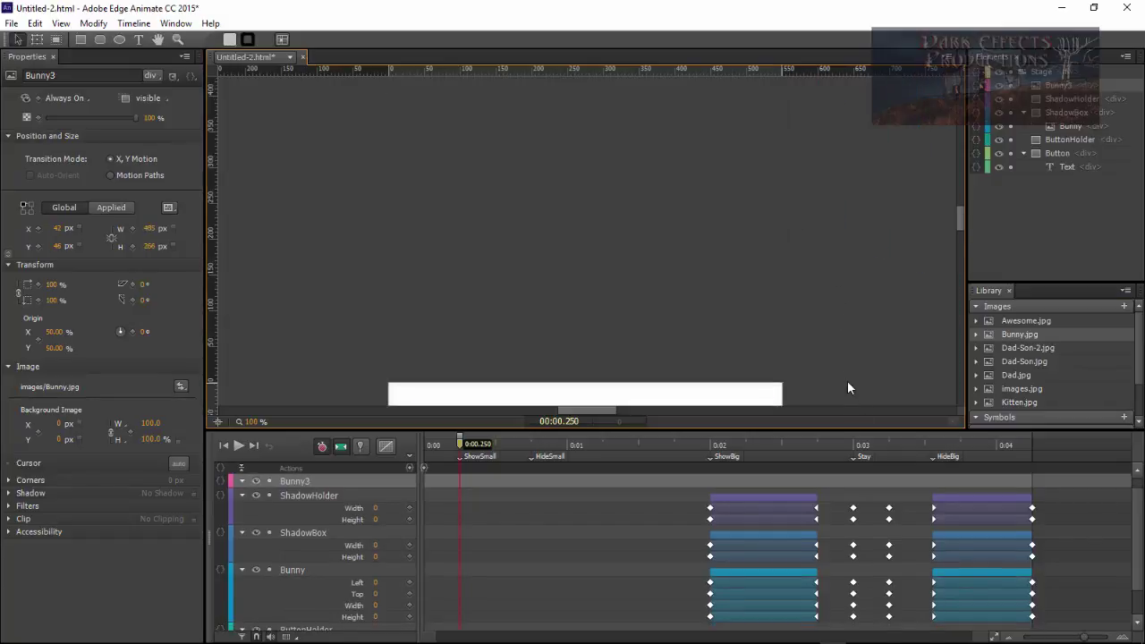
pyautogui.moveTo(765, 321); pyautogui.dragTo(527, 192)
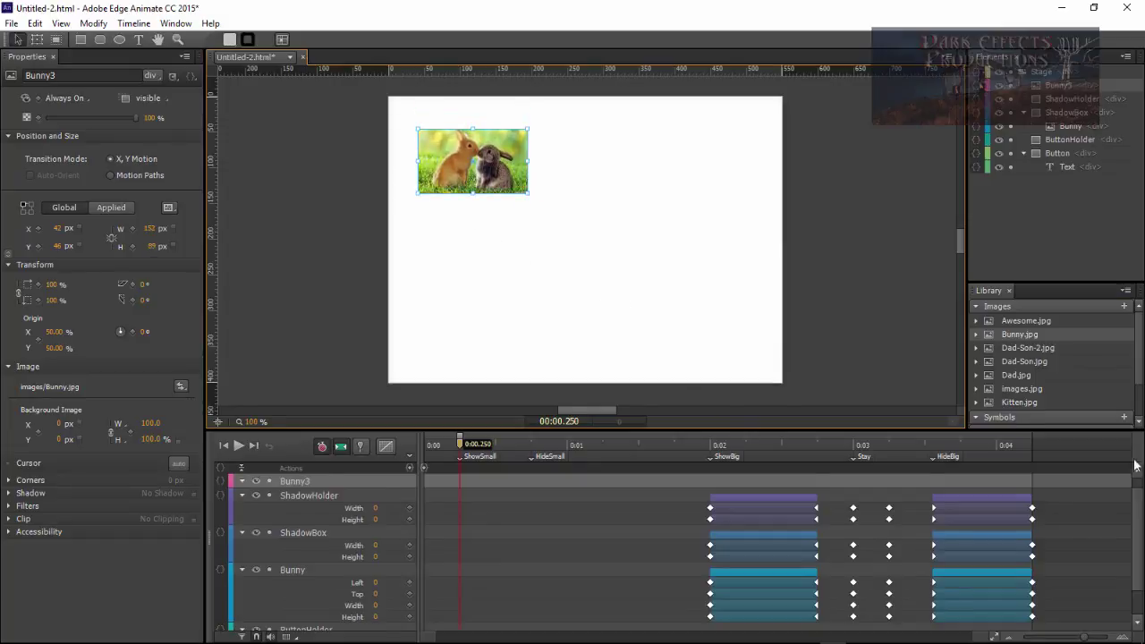
# Nest Bunny3 inside Button above Text in the Elements panel.
pyautogui.moveTo(333, 431); pyautogui.dragTo(333, 392)
pyautogui.click(1060, 89)
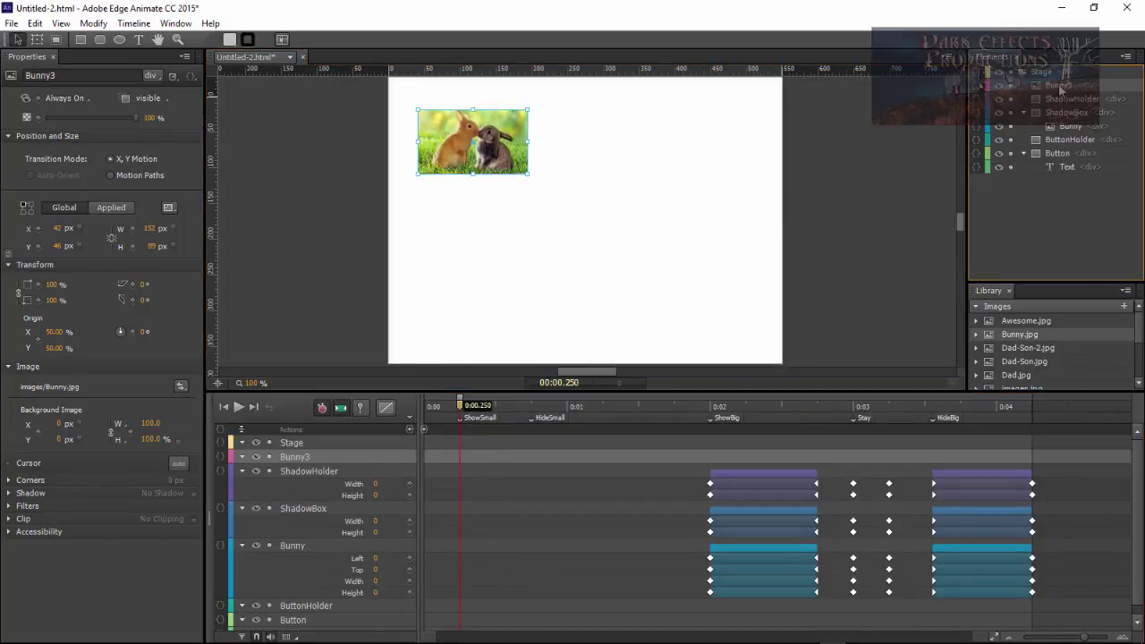
pyautogui.moveTo(1059, 152); pyautogui.dragTo(1060, 157)
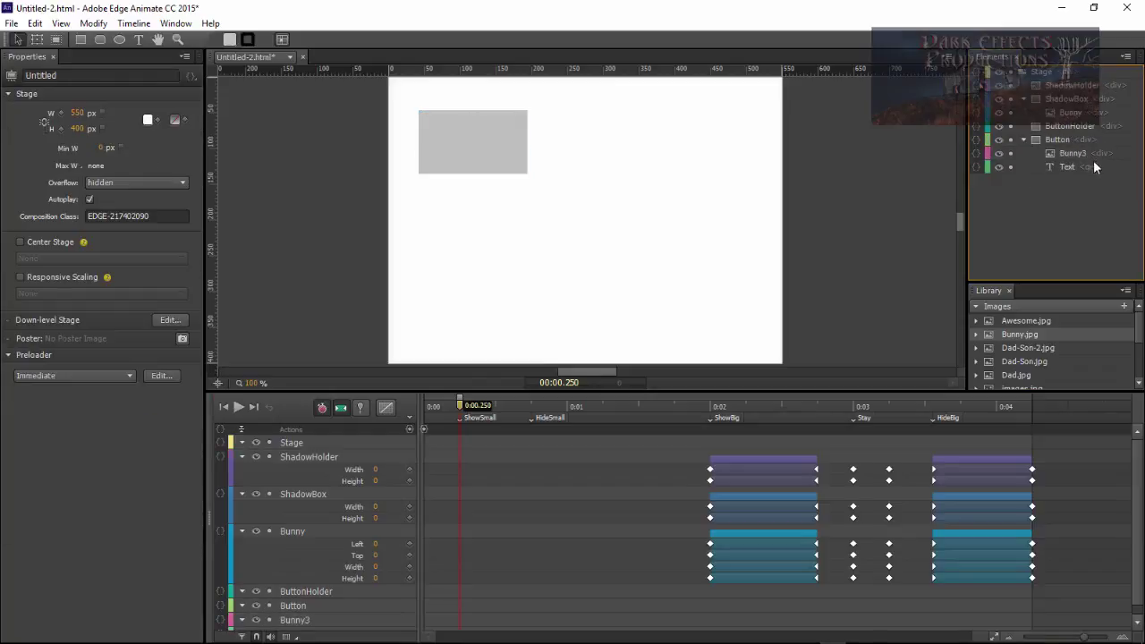
# Set ButtonHolder's opacity to 0% and then select Bunny3.
pyautogui.click(1061, 125)
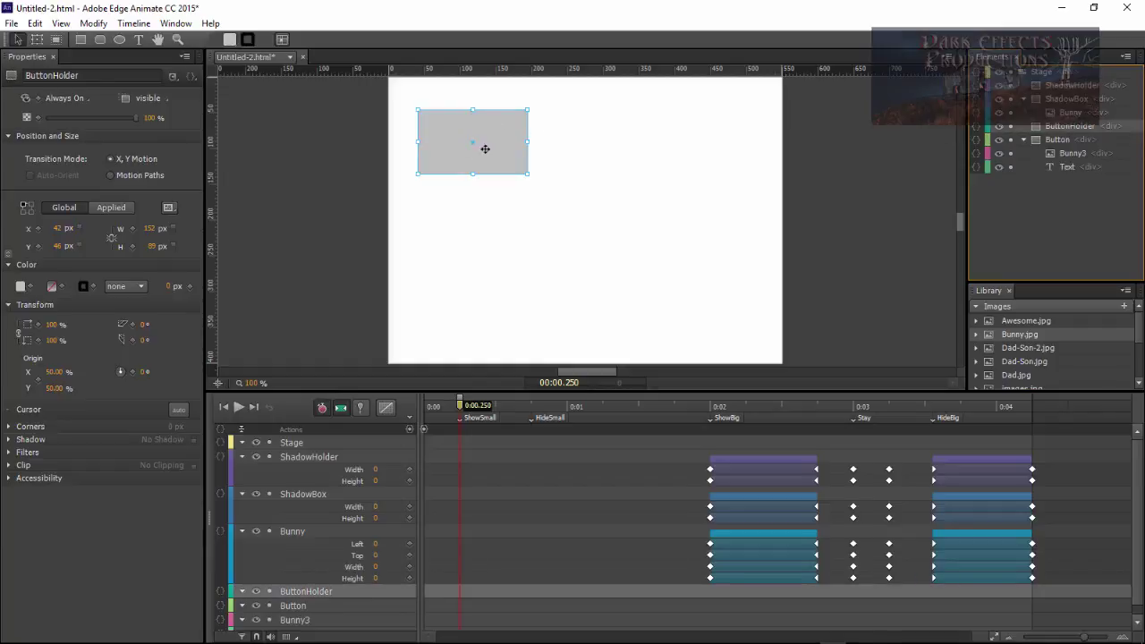
pyautogui.click(149, 118)
pyautogui.write('0')
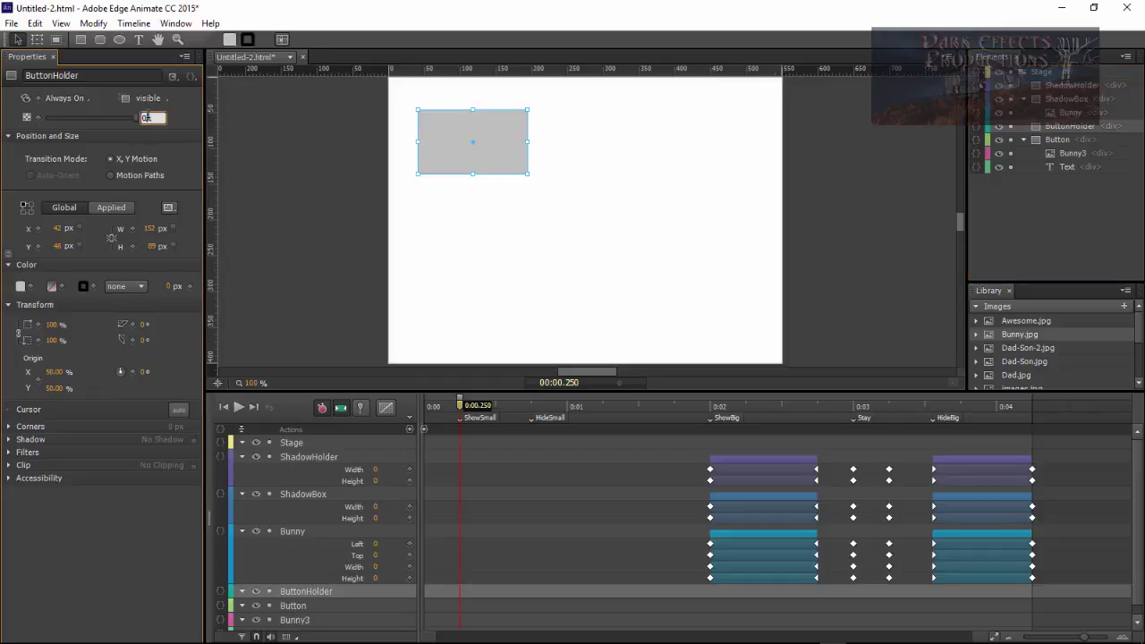
pyautogui.press('Return')
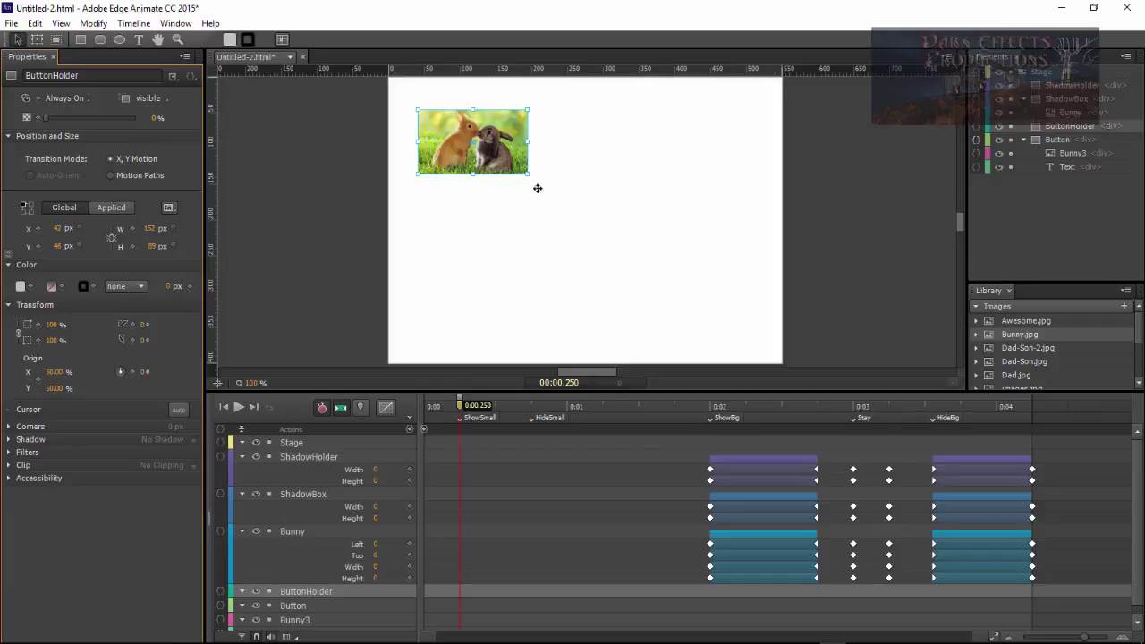
pyautogui.click(1074, 154)
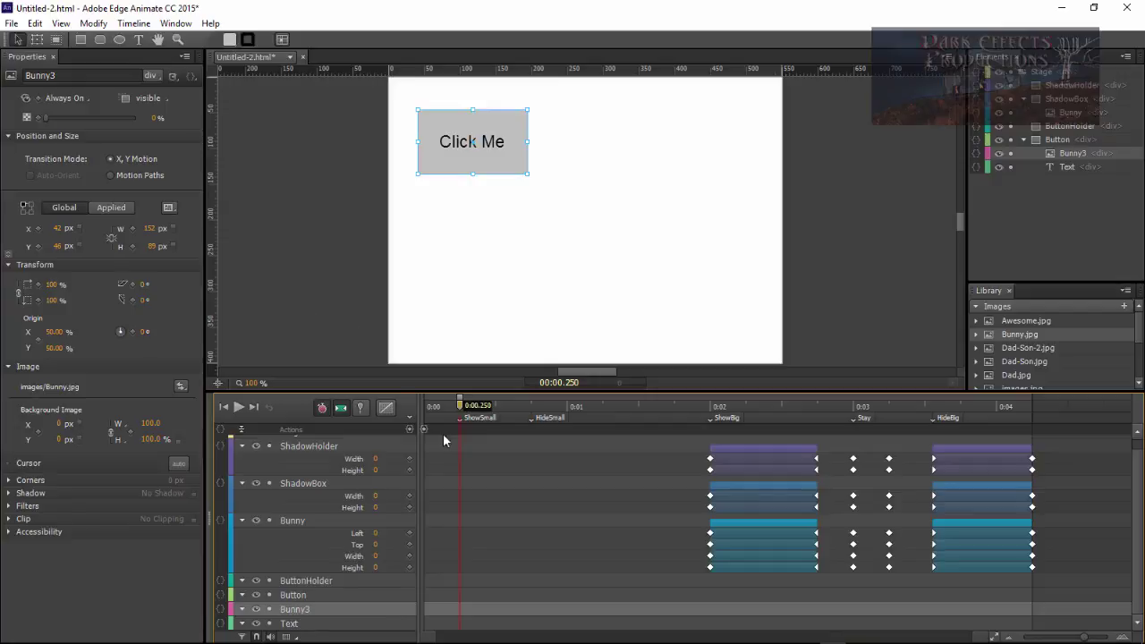
# From ShowSmall, set Bunny3 to 100% opacity at 0:00.600.
pyautogui.press('p')
pyautogui.moveTo(460, 407); pyautogui.dragTo(508, 402)
pyautogui.click(154, 117)
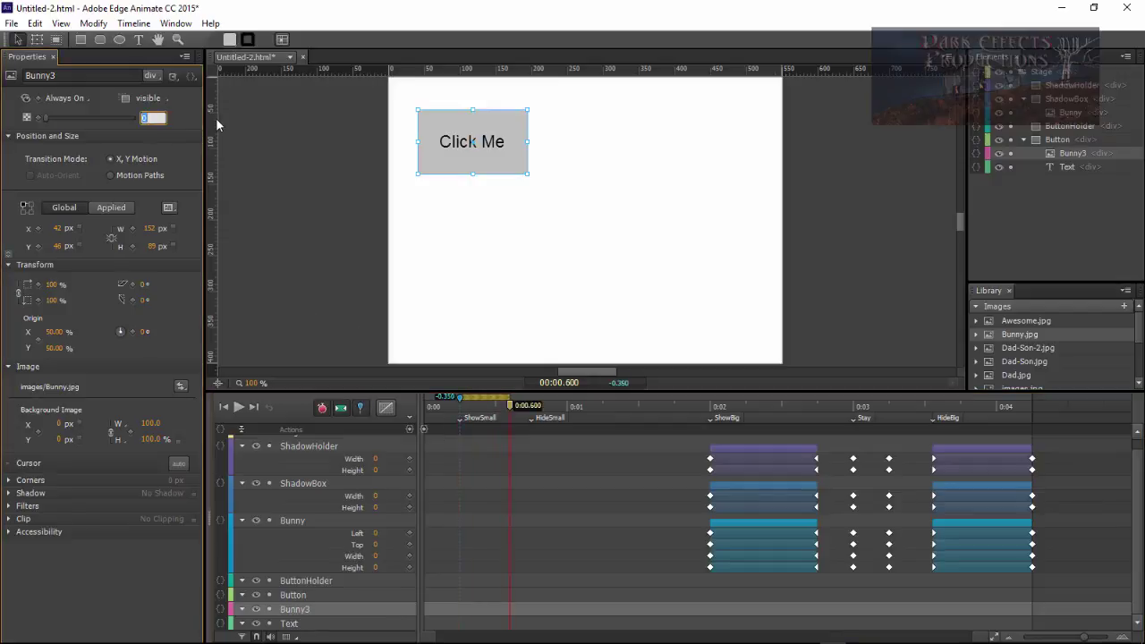
pyautogui.write('100')
pyautogui.press('Return')
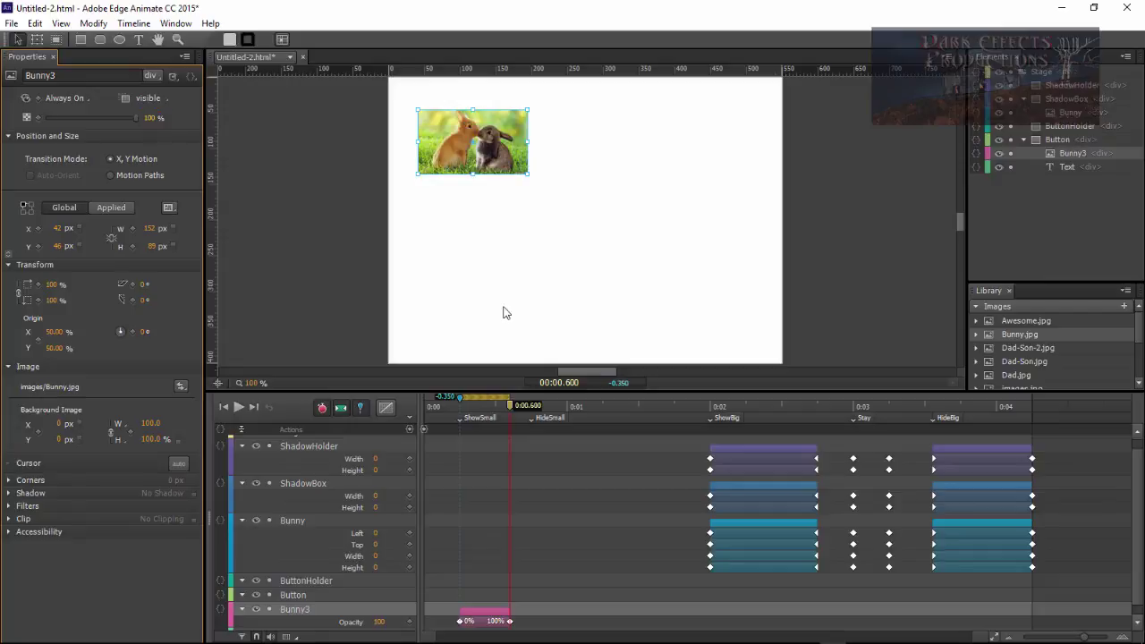
pyautogui.press('p')
# Fade Bunny3 back to 0% at 0:01.100 after HideSmall, then scrub to preview both fades.
pyautogui.moveTo(511, 407); pyautogui.dragTo(537, 382)
pyautogui.press('p')
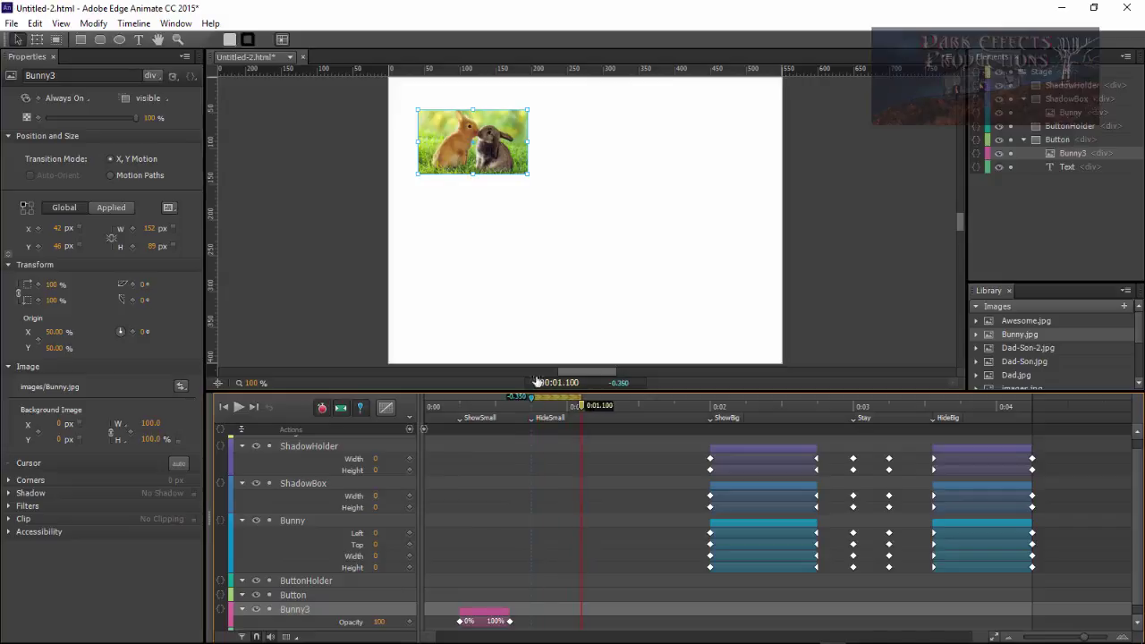
pyautogui.click(149, 118)
pyautogui.write('0')
pyautogui.press('Return')
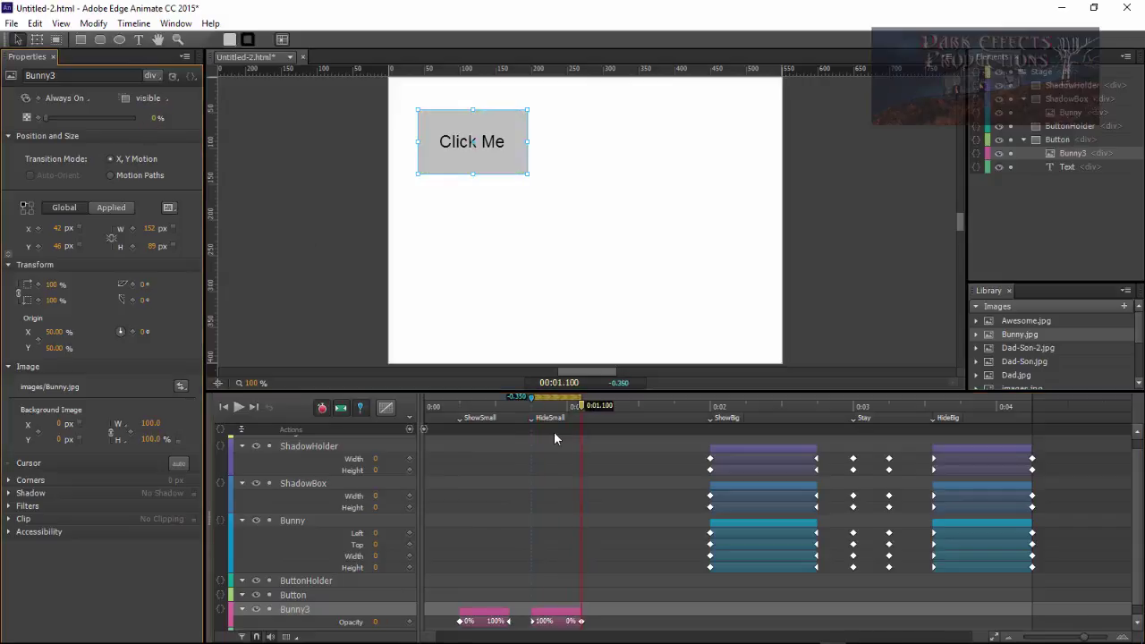
pyautogui.click(612, 478)
pyautogui.press('p')
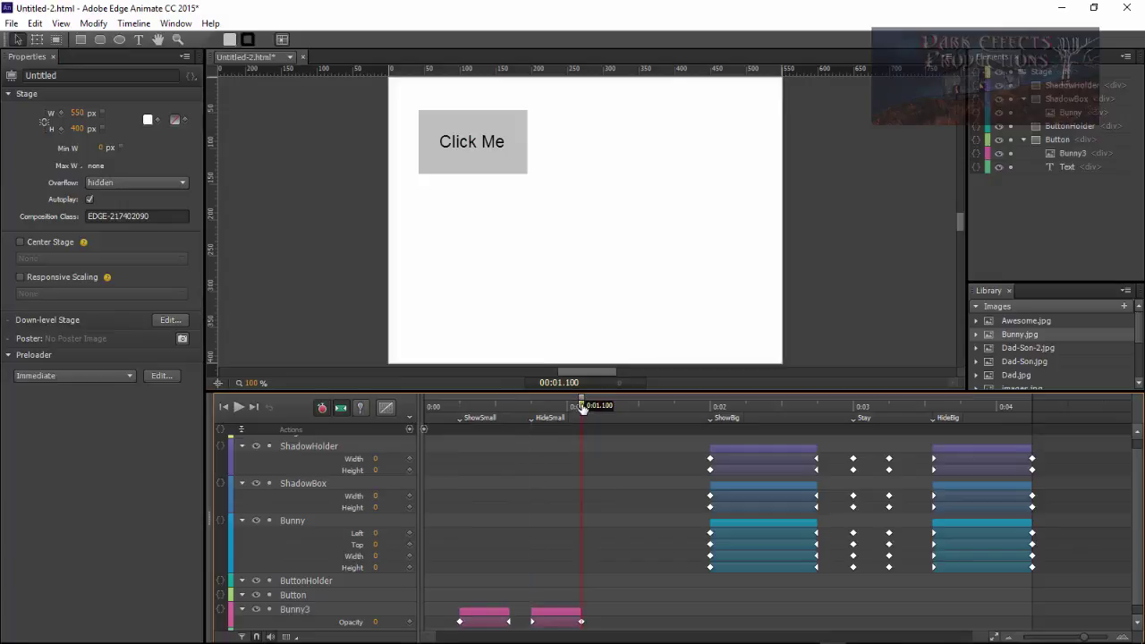
pyautogui.moveTo(582, 407); pyautogui.dragTo(511, 409)
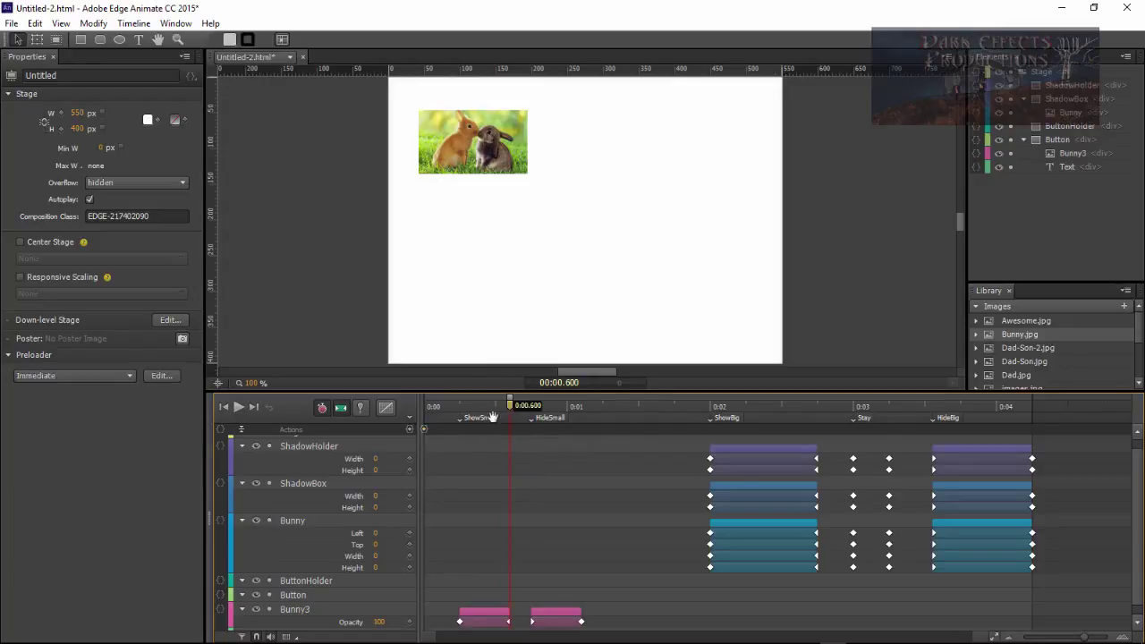
pyautogui.moveTo(513, 408); pyautogui.dragTo(436, 408)
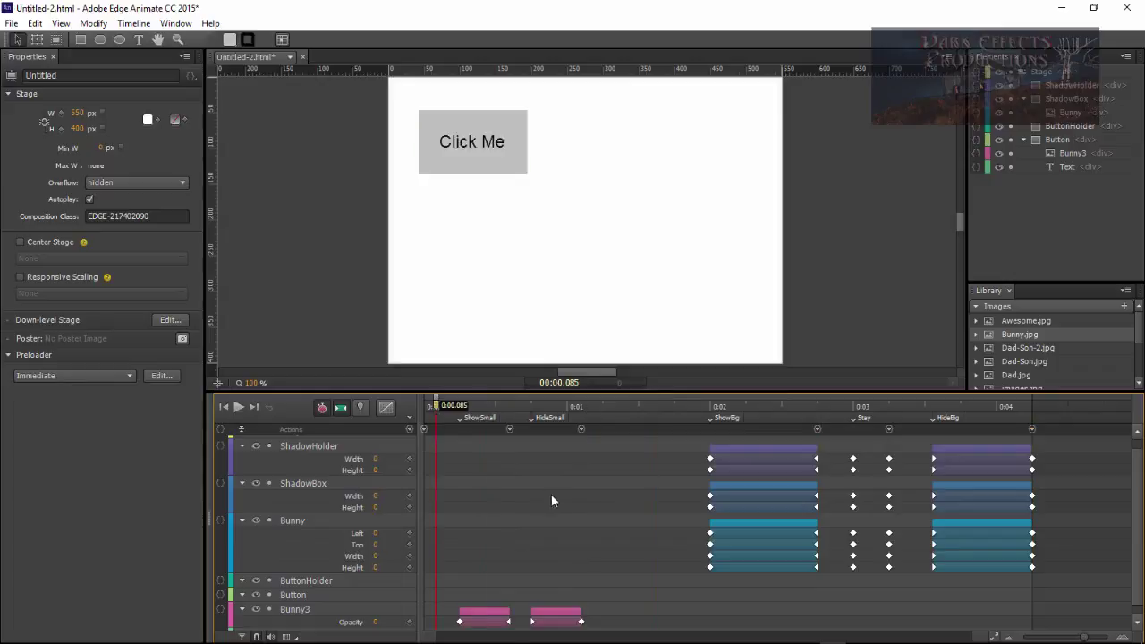
# Collapse the timeline property rows of ShadowHolder, ShadowBox, Bunny and Bunny3's opacity.
pyautogui.scroll(1, 242, 450)
pyautogui.click(242, 456)
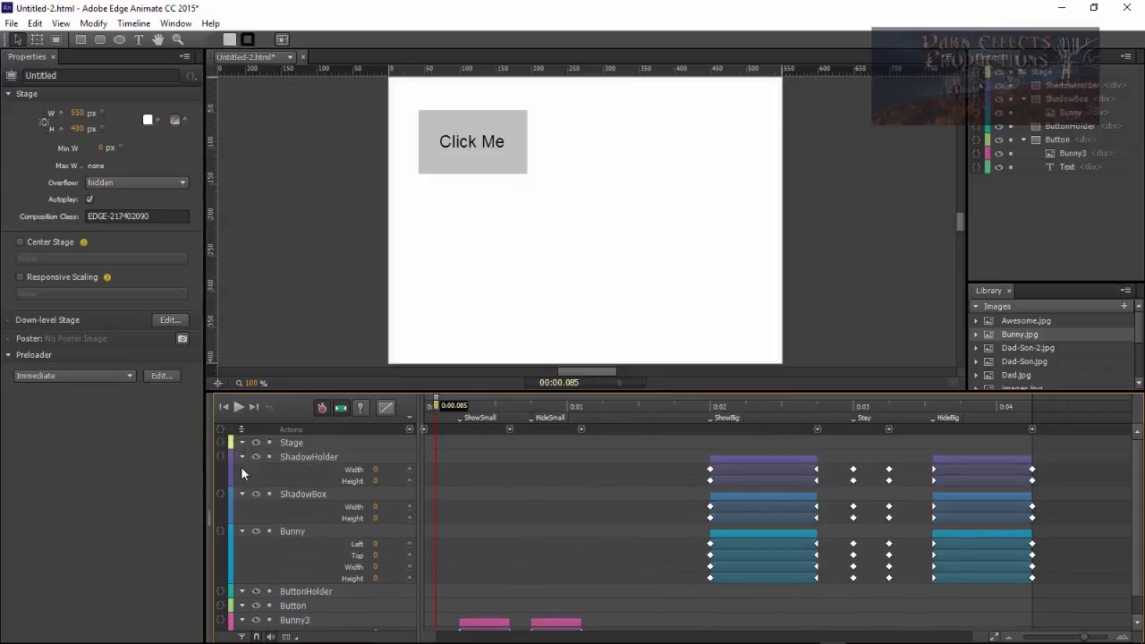
pyautogui.click(242, 470)
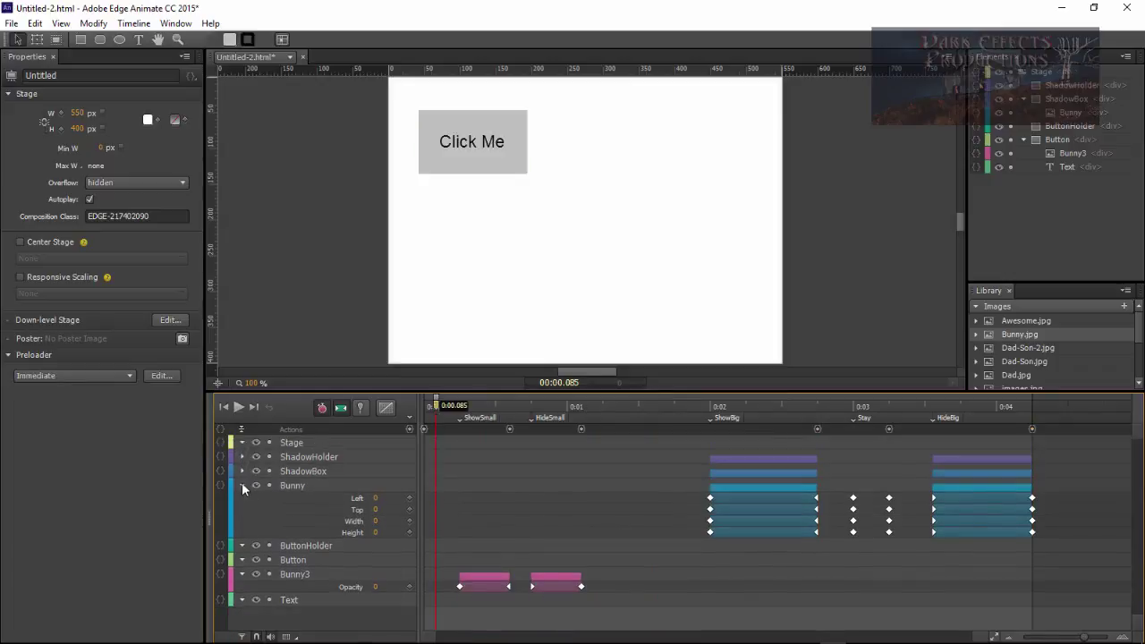
pyautogui.click(242, 485)
pyautogui.click(241, 529)
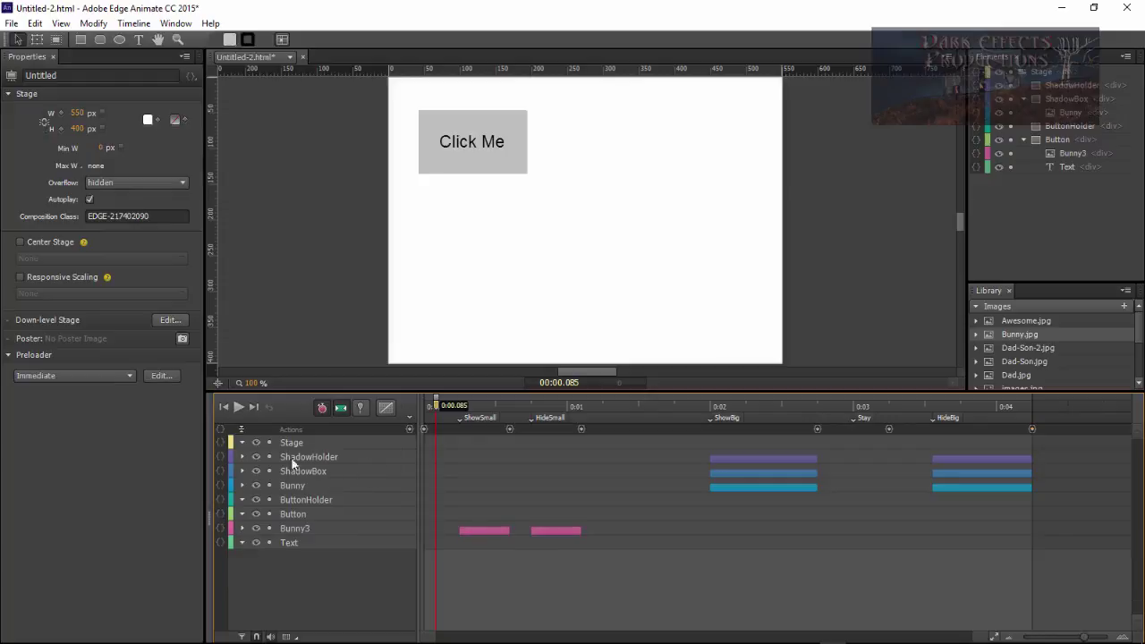
# Select the ButtonHolder element in the Elements panel.
pyautogui.click(310, 499)
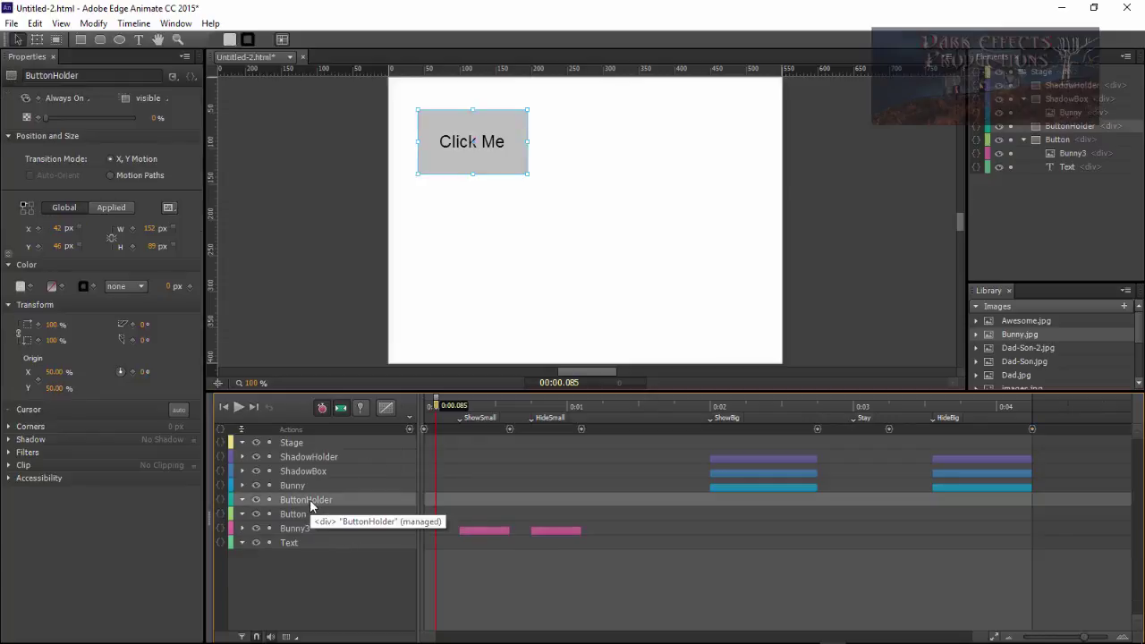
pyautogui.click(328, 457)
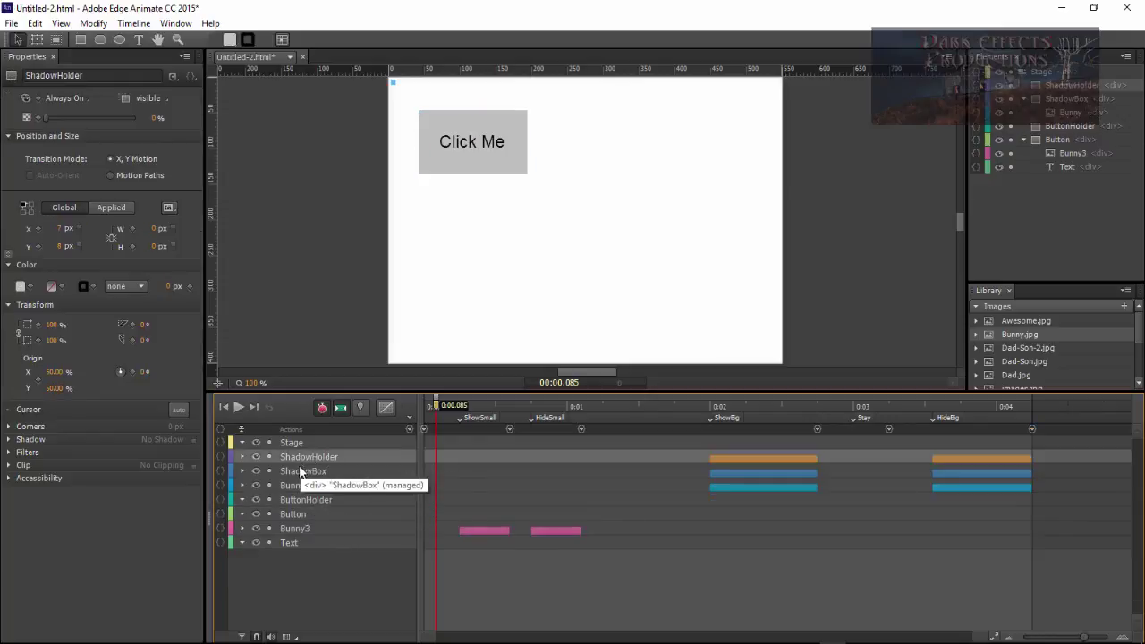
pyautogui.click(305, 500)
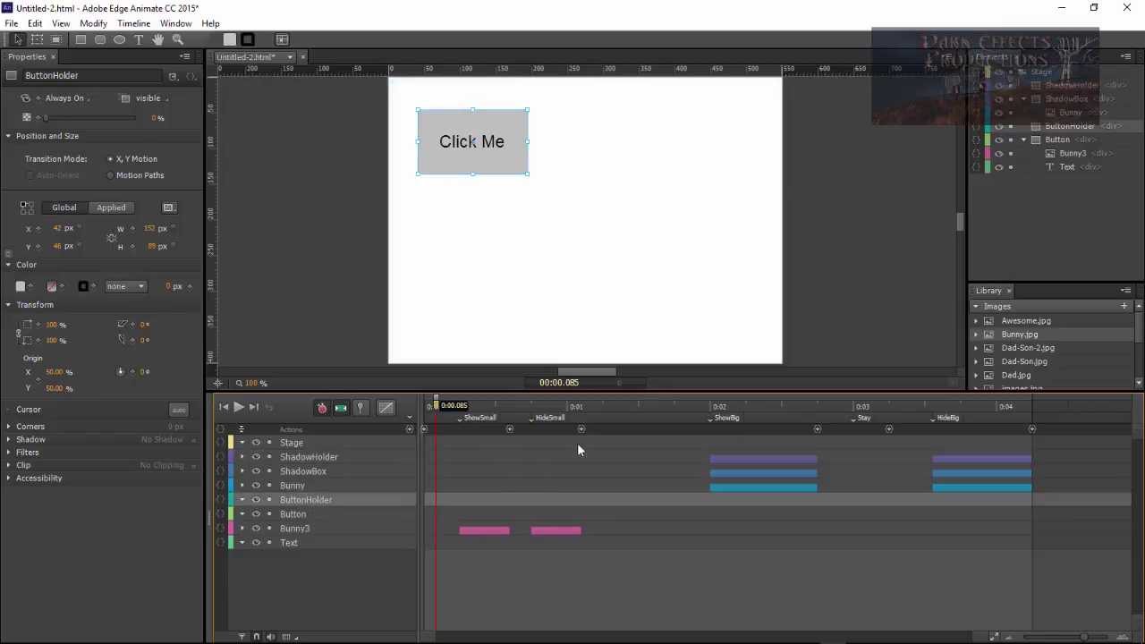
# Give ButtonHolder a mouseover action running sym.play("ShowSmall"); and copy that code.
pyautogui.click(219, 499)
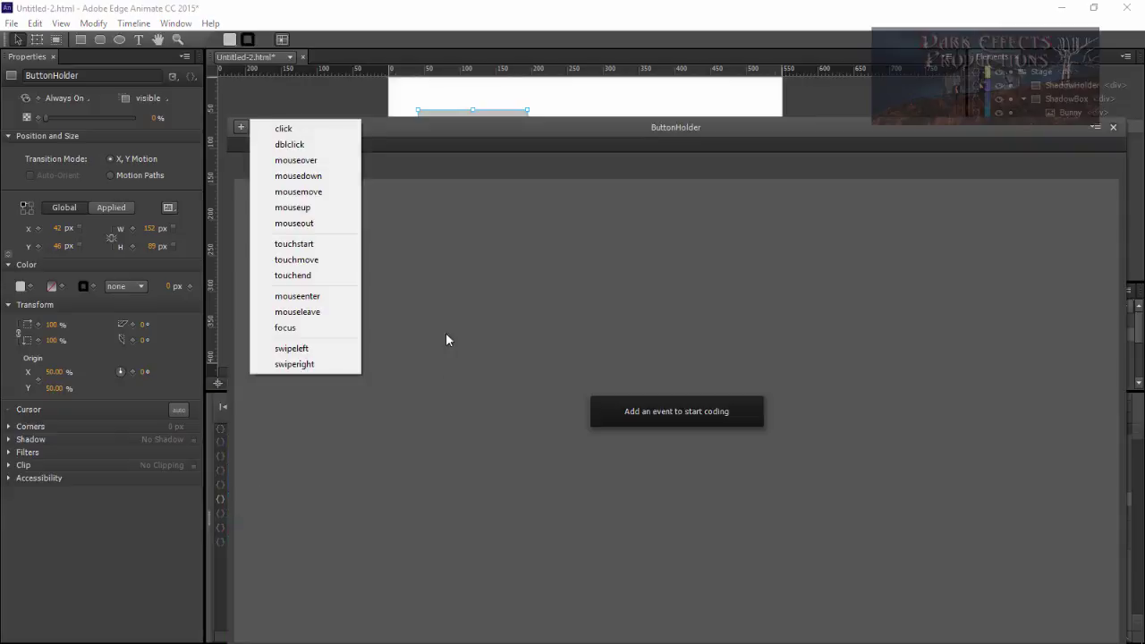
pyautogui.click(319, 162)
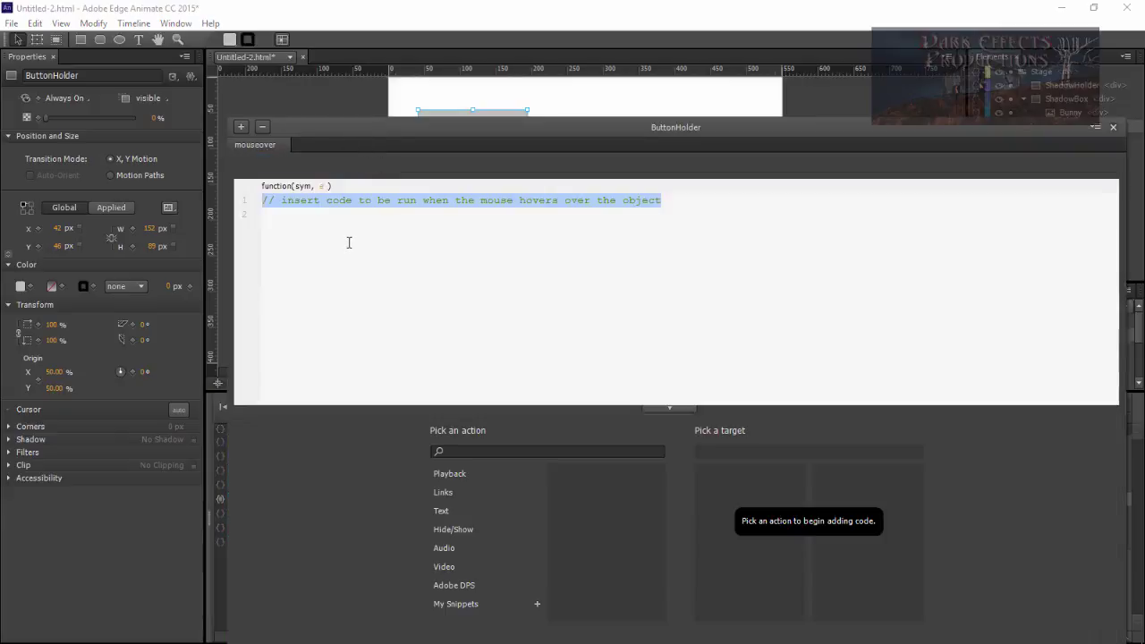
pyautogui.write('sym.play')
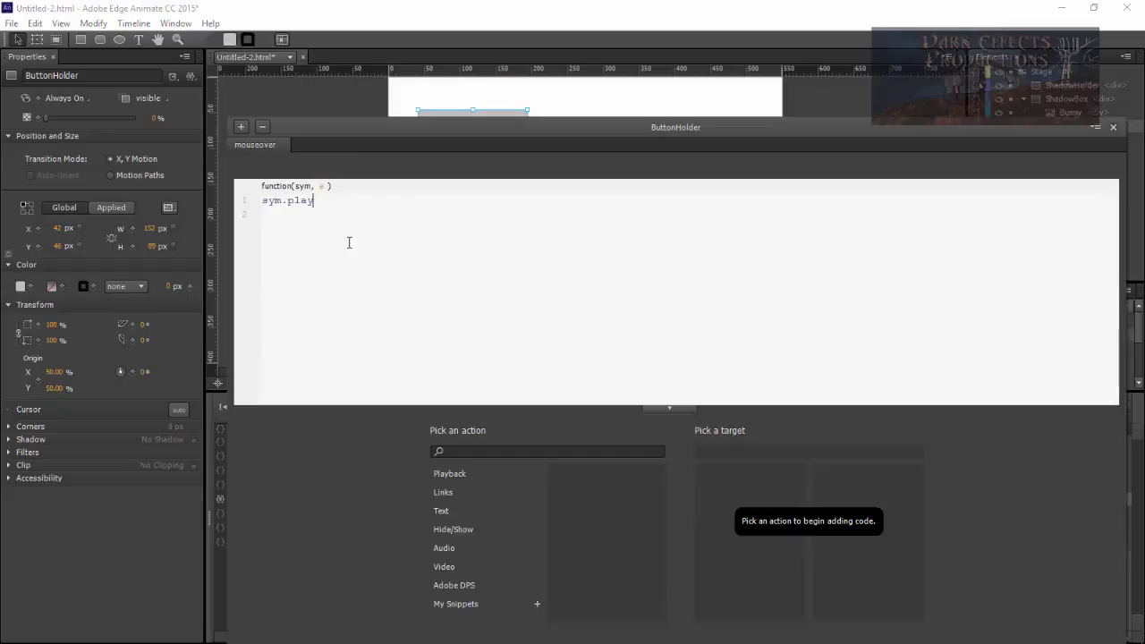
pyautogui.write('("Show')
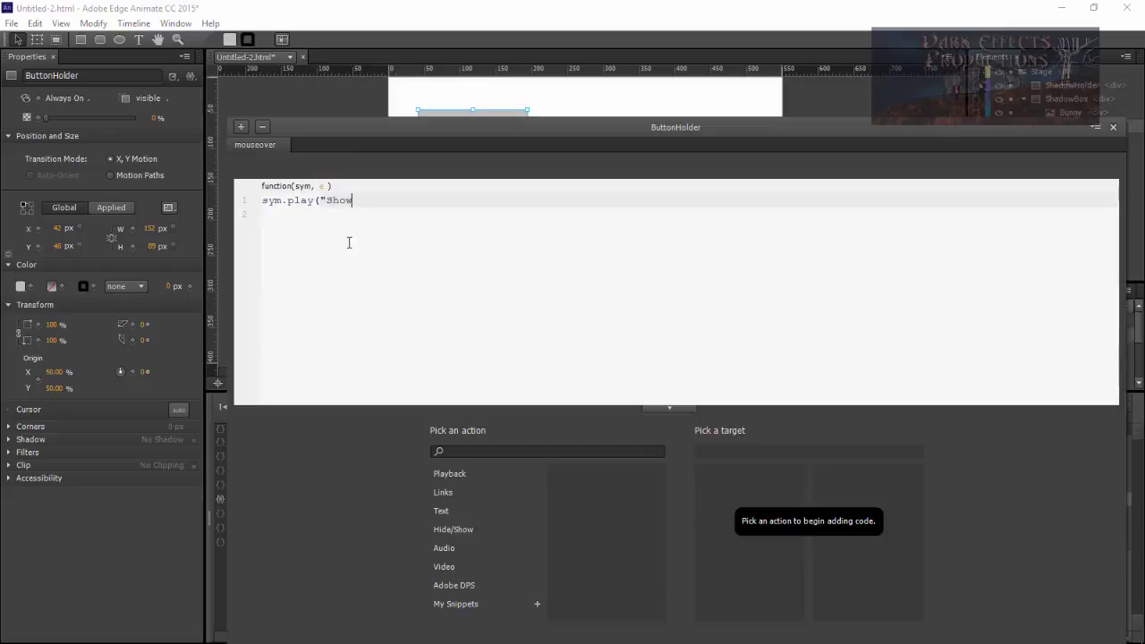
pyautogui.write('smal')
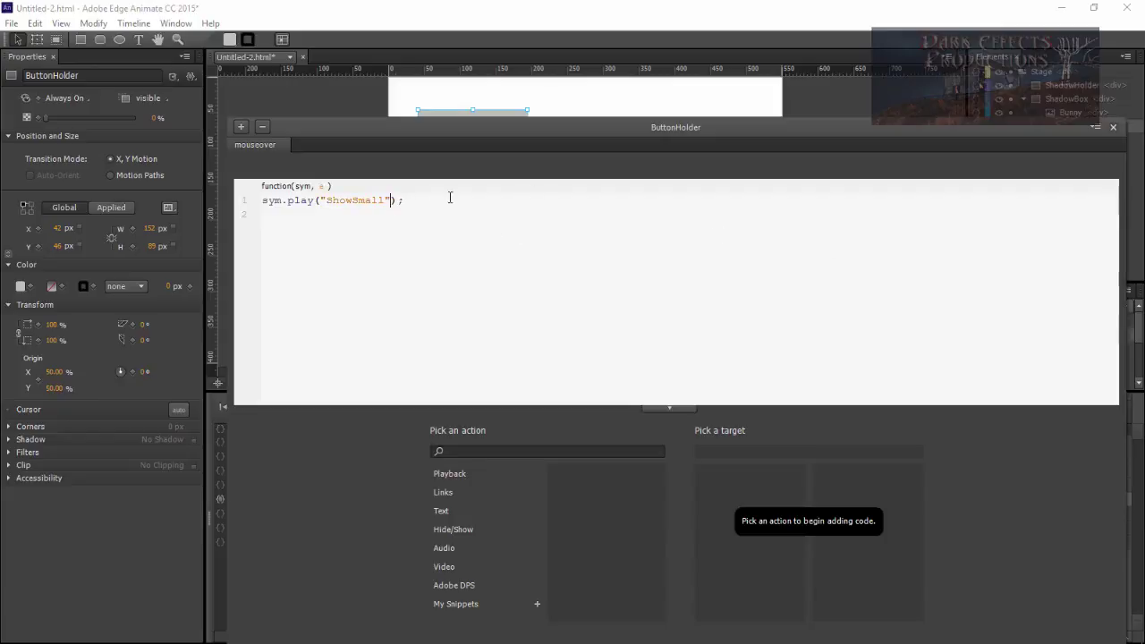
pyautogui.hotkey('ctrl', 'a')
pyautogui.hotkey('ctrl', 'c')
# Add a ButtonHolder click action with the pasted code changed to sym.play("ShowBig");, docking the editor.
pyautogui.click(255, 144)
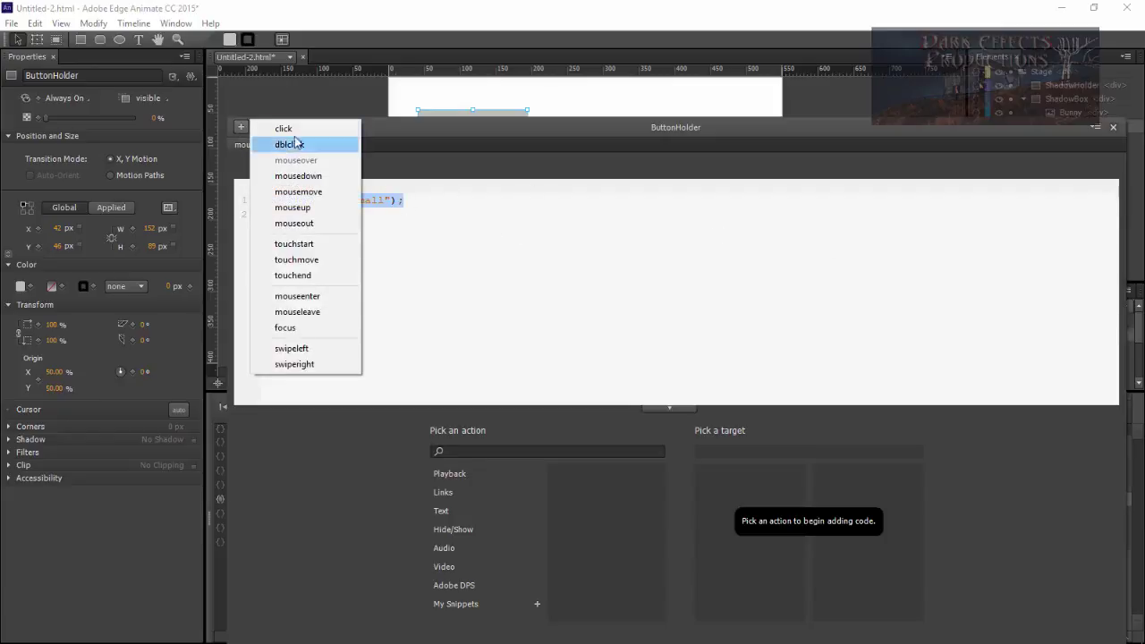
pyautogui.click(284, 128)
pyautogui.hotkey('ctrl', 'v')
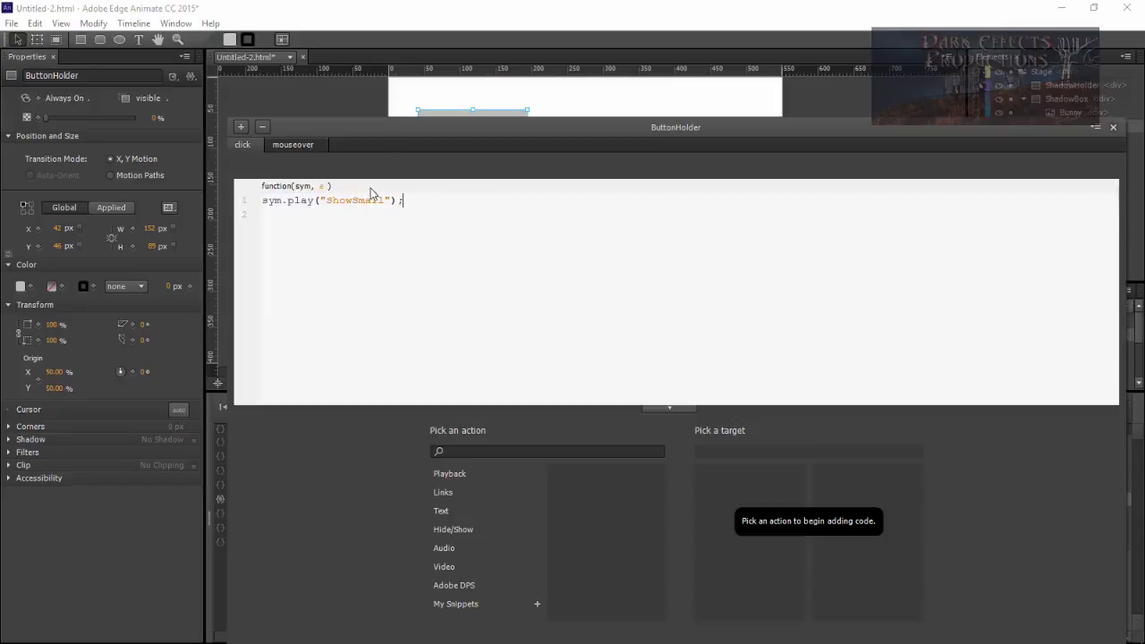
pyautogui.click(381, 131)
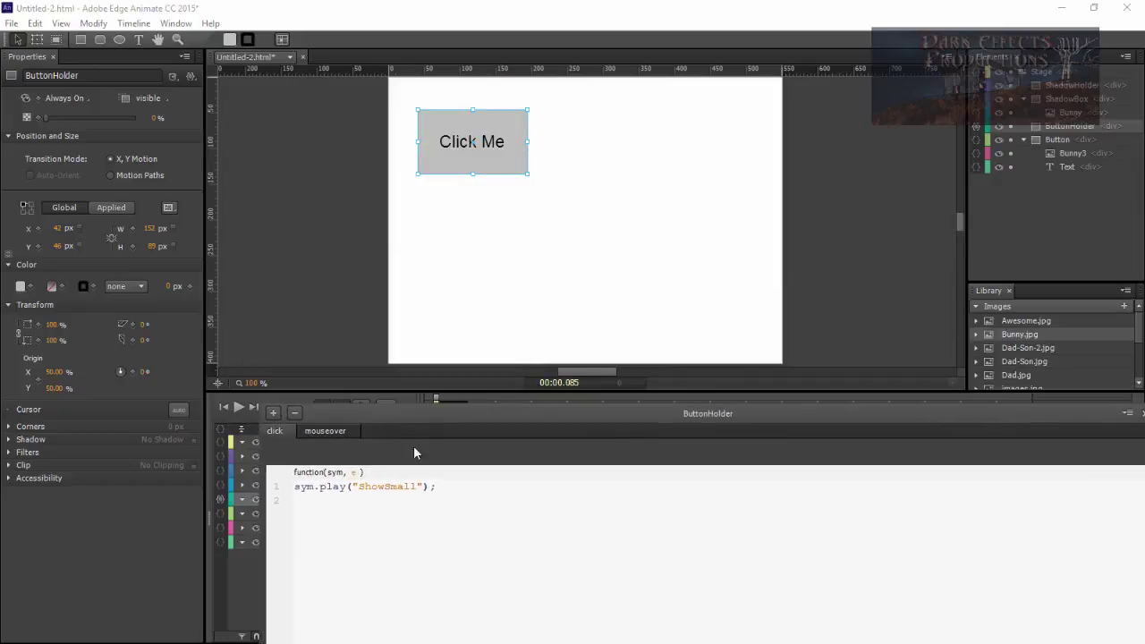
pyautogui.moveTo(418, 486); pyautogui.dragTo(386, 488)
pyautogui.write('Big')
# Add a ButtonHolder mouseout action with the pasted code edited to sym.play("HideSmall");, then close the code.
pyautogui.click(549, 421)
pyautogui.click(242, 127)
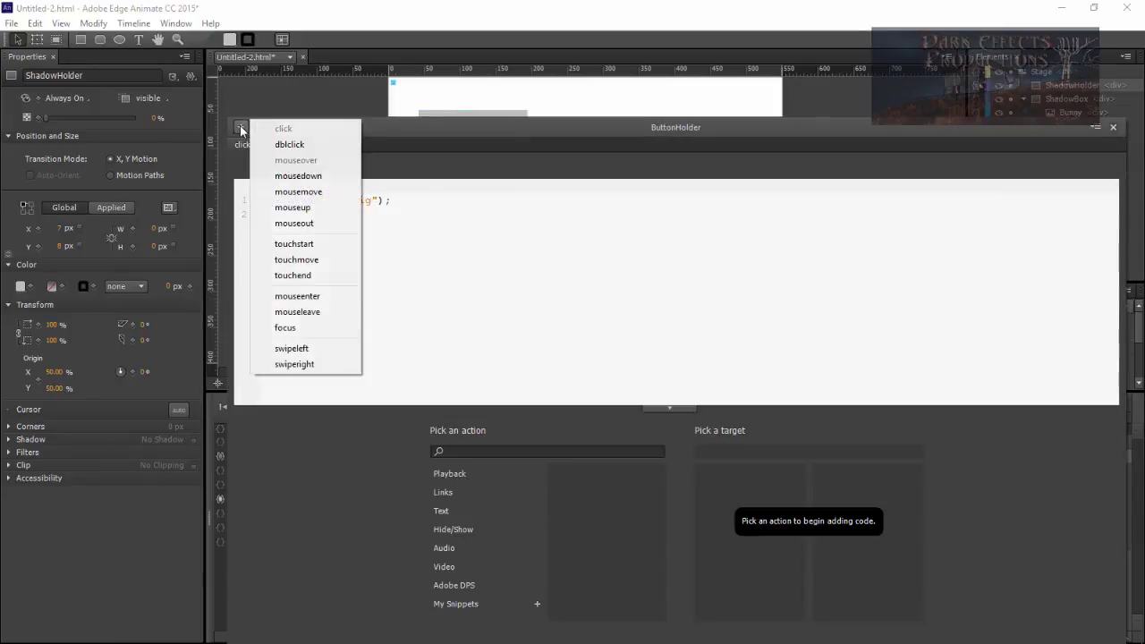
pyautogui.click(314, 227)
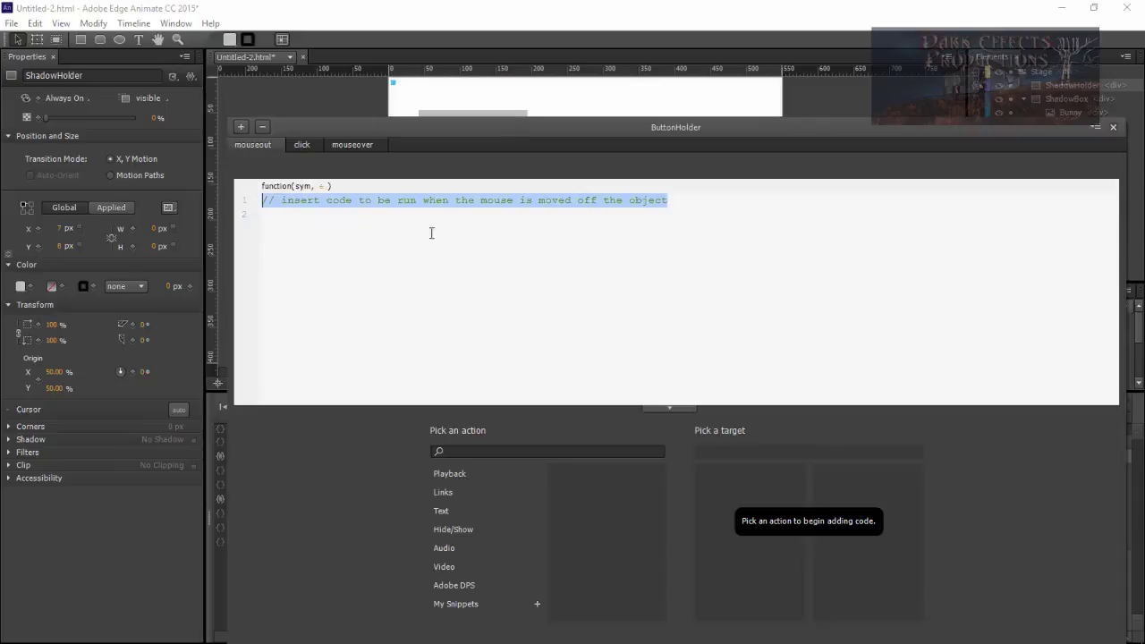
pyautogui.hotkey('ctrl', 'v')
pyautogui.moveTo(387, 200); pyautogui.dragTo(364, 201)
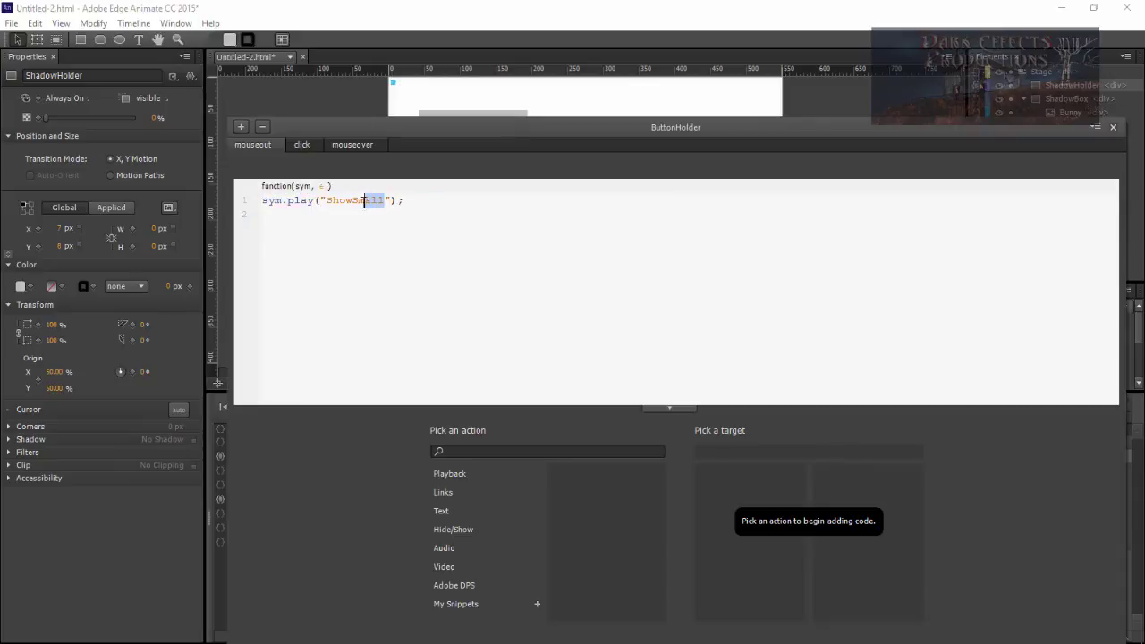
pyautogui.click(355, 201)
pyautogui.doubleClick(355, 200)
pyautogui.click(352, 213)
pyautogui.moveTo(351, 200); pyautogui.dragTo(329, 200)
pyautogui.write('Hide')
pyautogui.click(1114, 128)
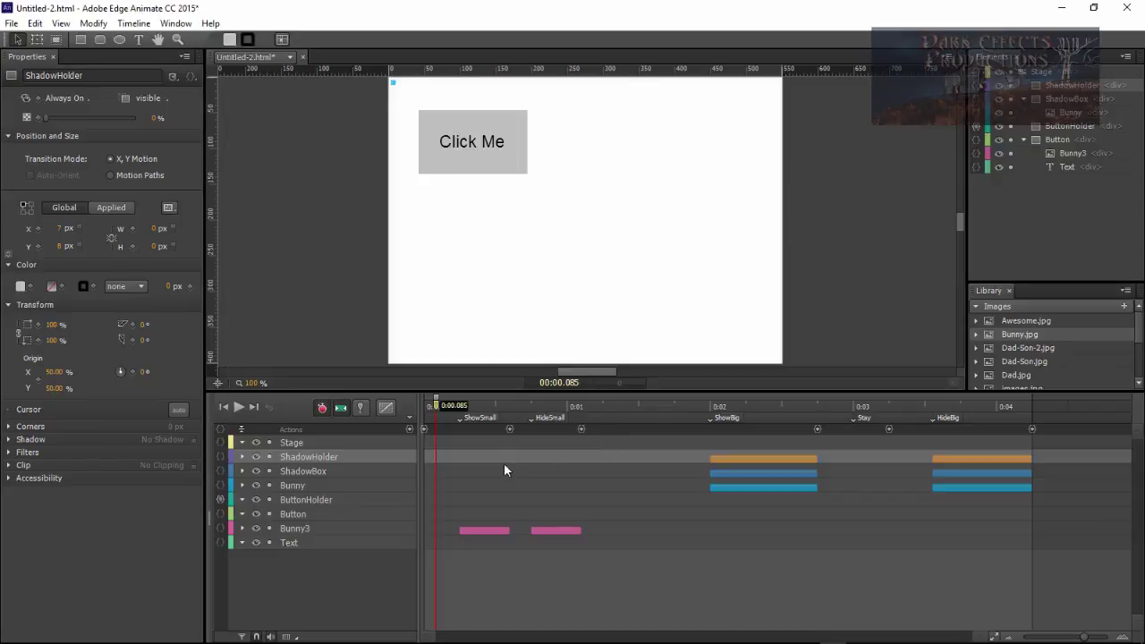
# Give ShadowHolder a click action running sym.play("HideBig");.
pyautogui.click(219, 457)
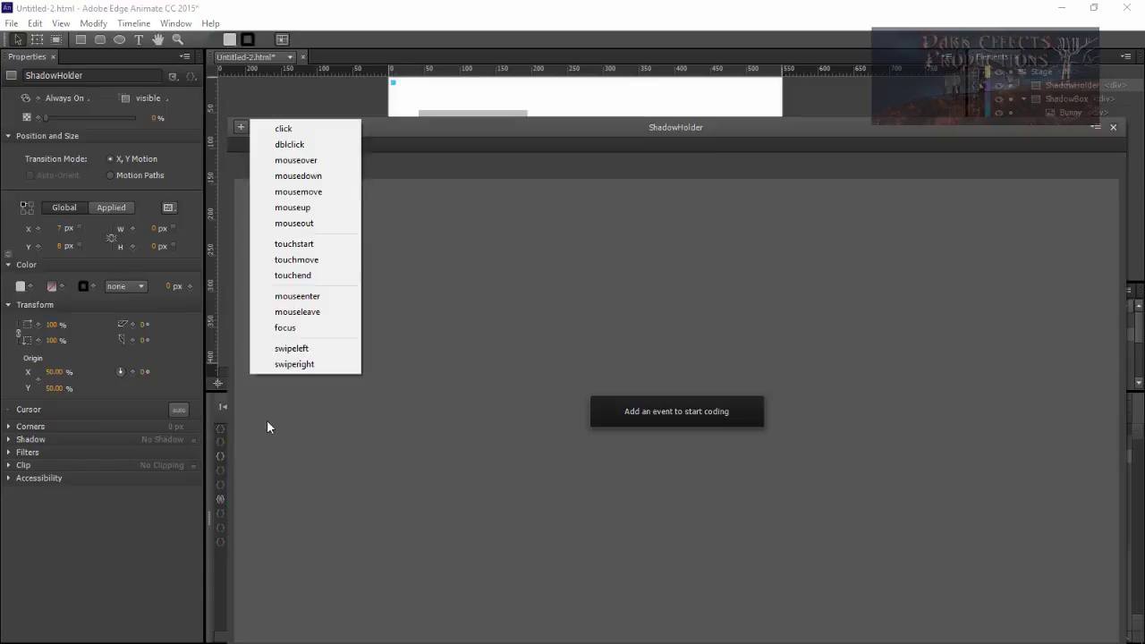
pyautogui.click(294, 130)
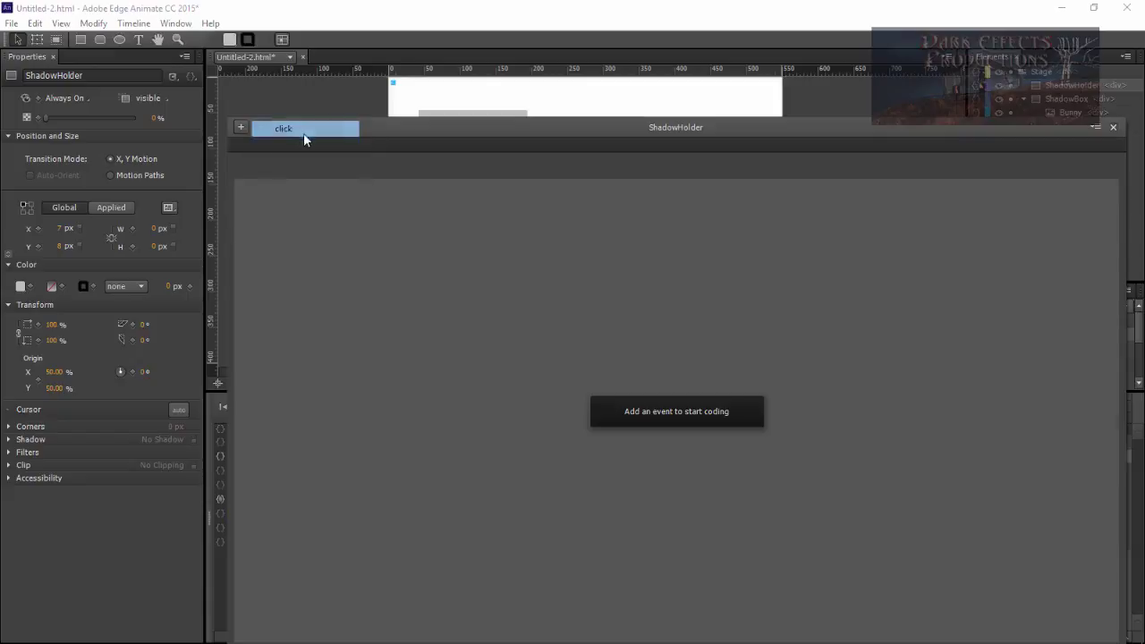
pyautogui.hotkey('ctrl', 'v')
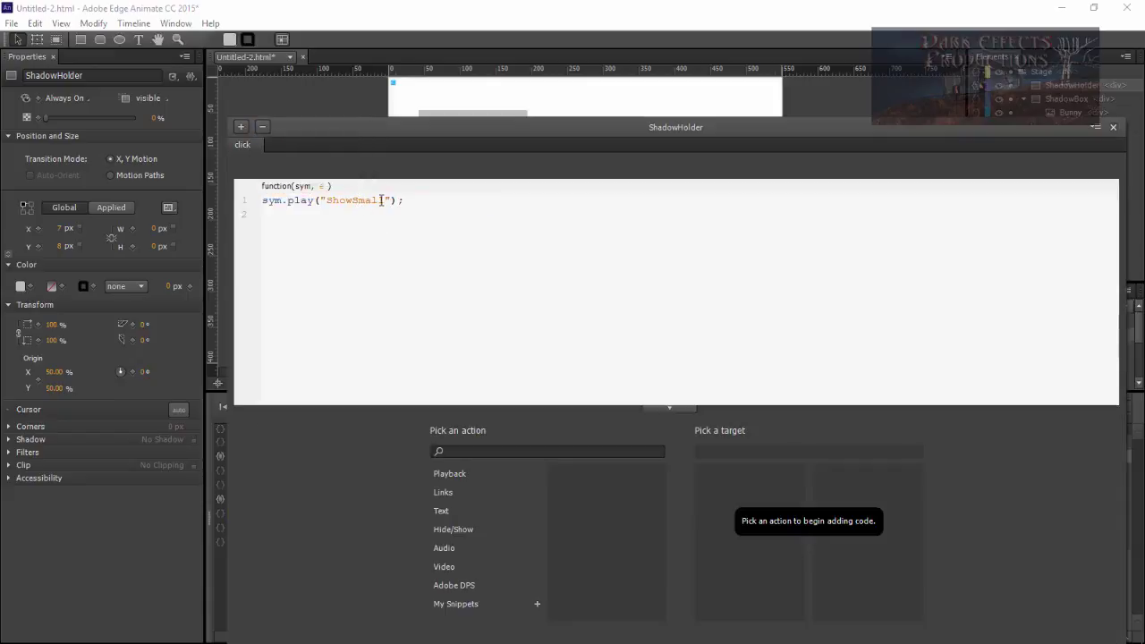
pyautogui.doubleClick(359, 201)
pyautogui.write('HideBig')
# Add a ShadowHolder mouseover action running sym.stop("Stay"); and close the code editor.
pyautogui.click(242, 127)
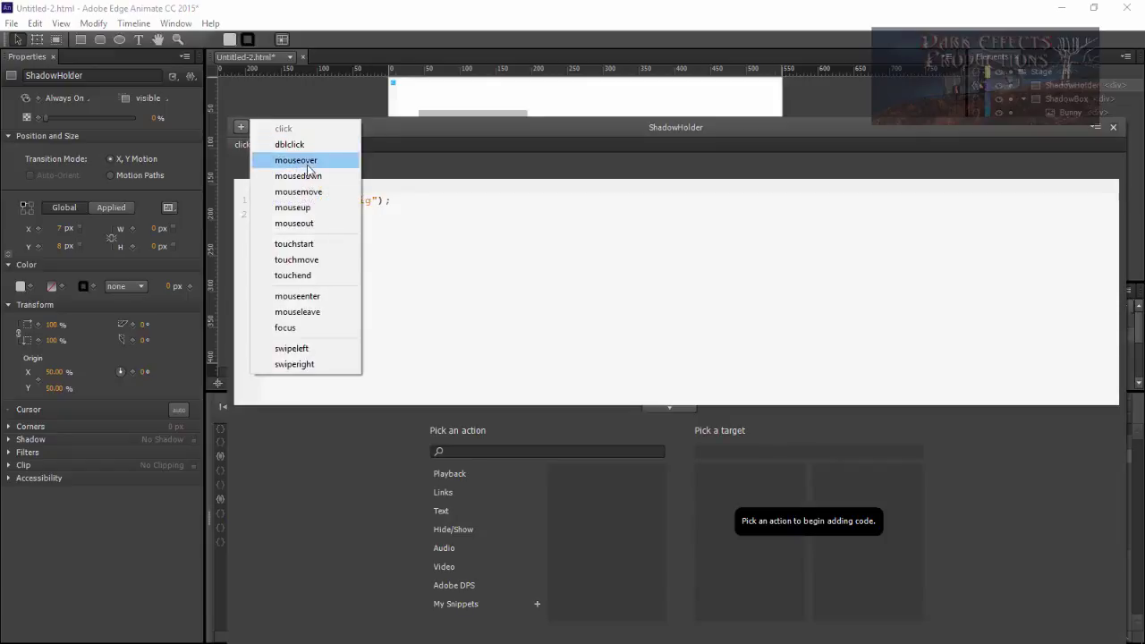
pyautogui.click(313, 163)
pyautogui.hotkey('ctrl', 'v')
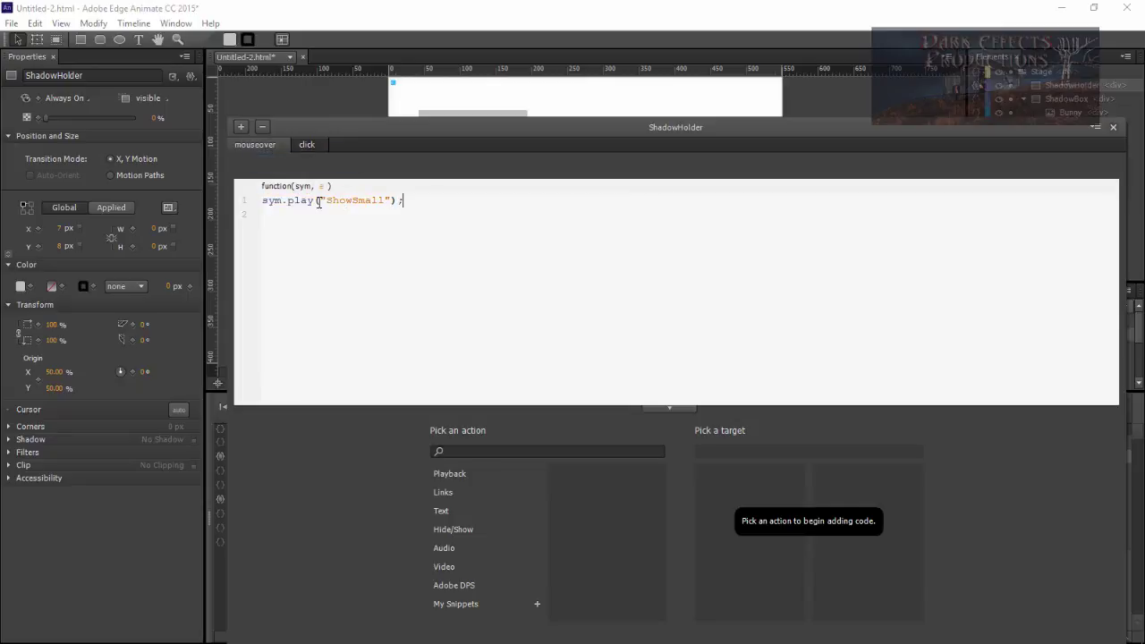
pyautogui.moveTo(318, 201); pyautogui.dragTo(288, 202)
pyautogui.write('stop')
pyautogui.moveTo(385, 201); pyautogui.dragTo(333, 205)
pyautogui.write('tay')
pyautogui.press('Escape')
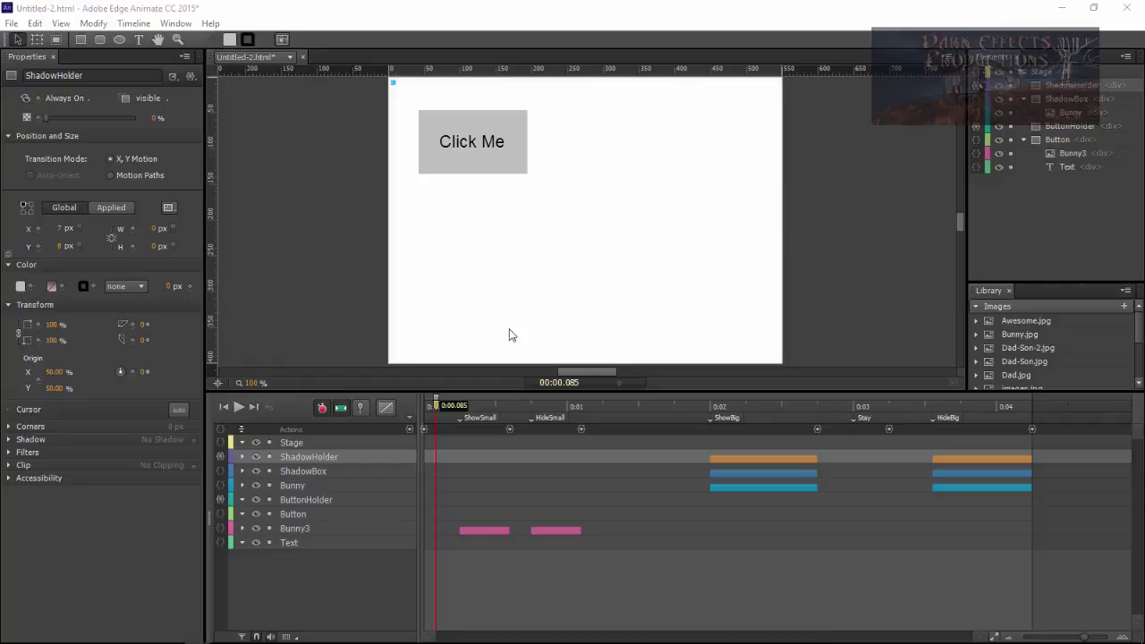
# Preview in Chrome, click Click Me to show the big bunny, then drag the window aside.
pyautogui.hotkey('ctrl', 'Return')
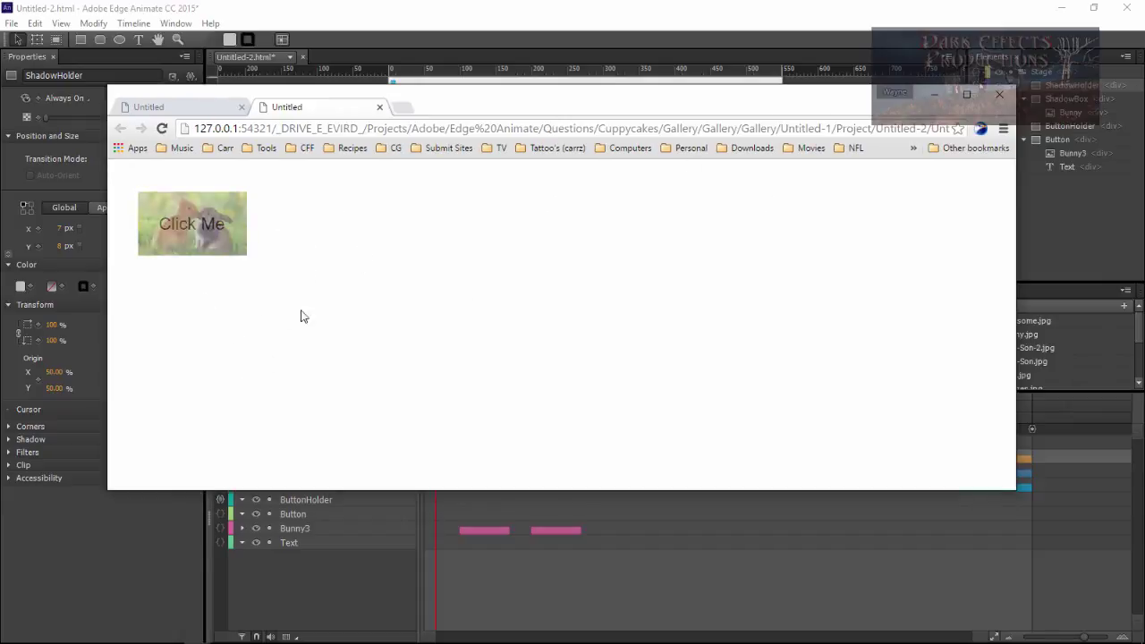
pyautogui.click(220, 225)
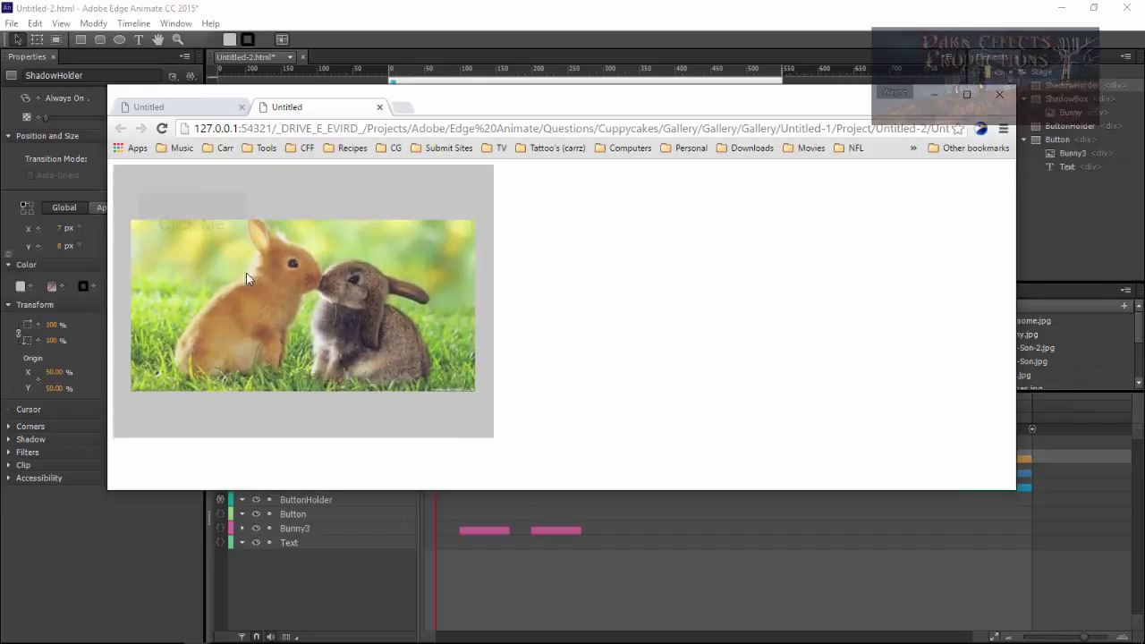
pyautogui.moveTo(760, 117); pyautogui.dragTo(677, 128)
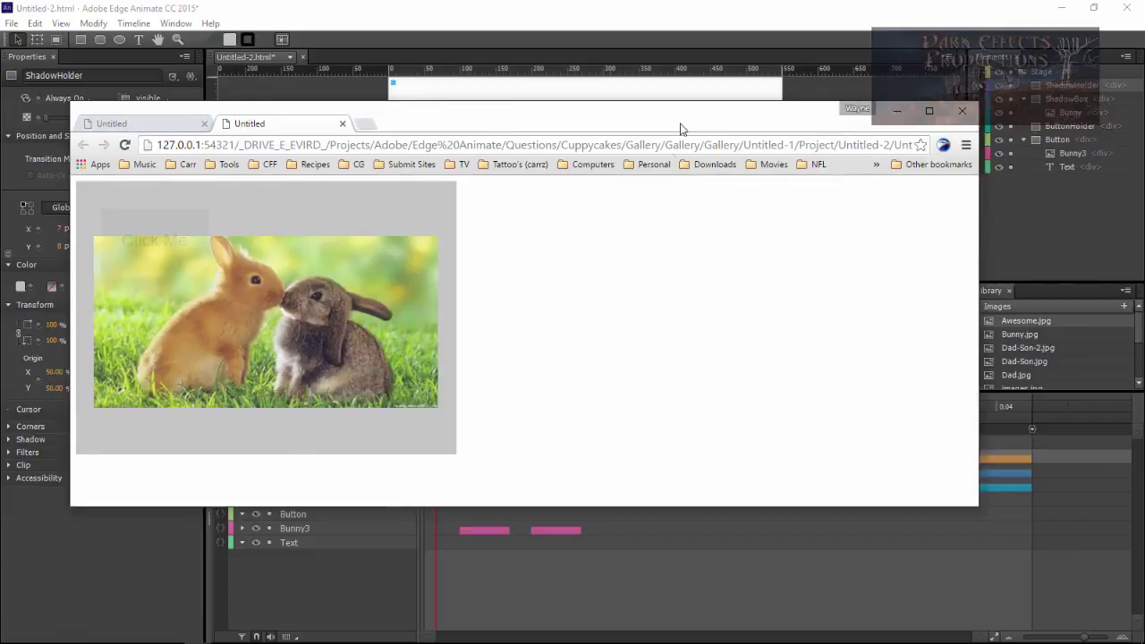
pyautogui.moveTo(680, 126); pyautogui.dragTo(886, 643)
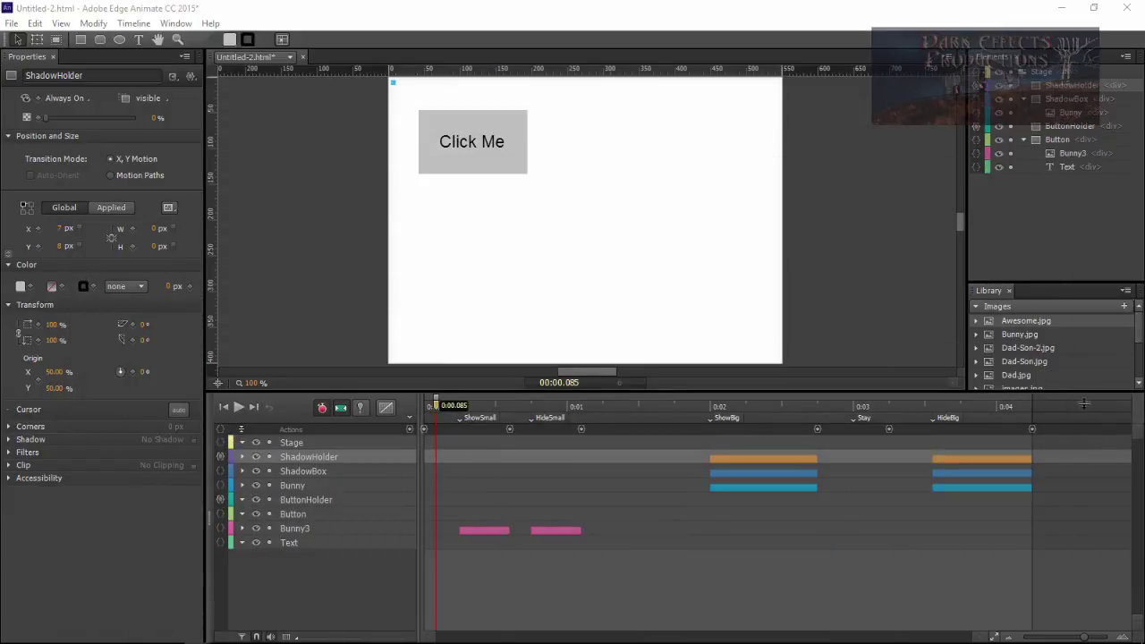
# Expand ShadowHolder's track to show its Width and Height keyframes, then preview in the browser again.
pyautogui.click(242, 457)
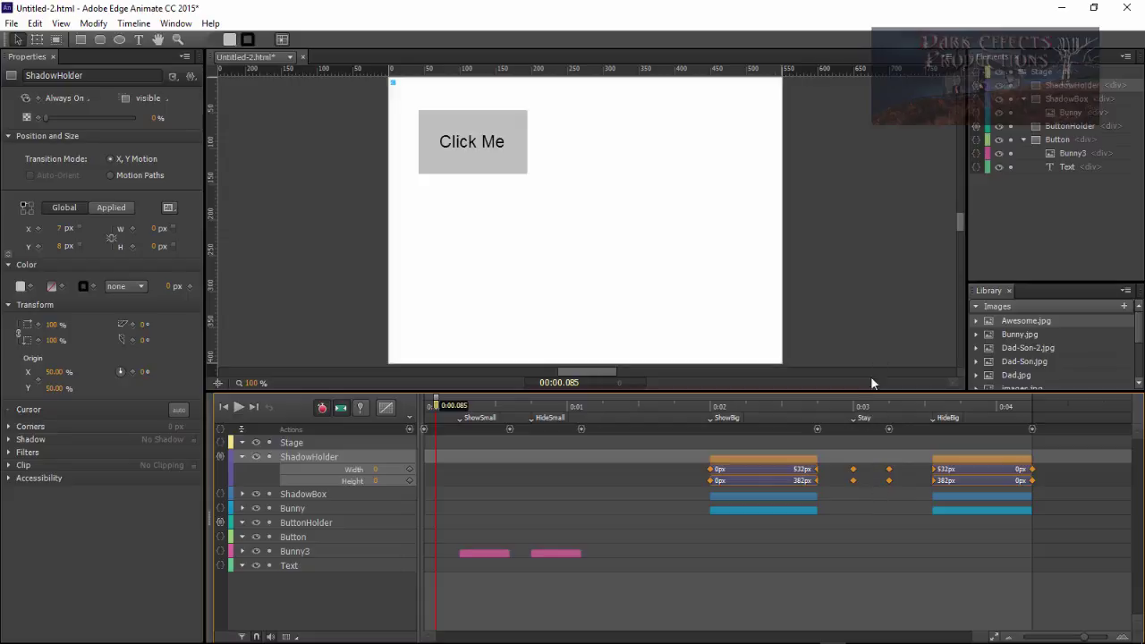
pyautogui.hotkey('ctrl', 'Return')
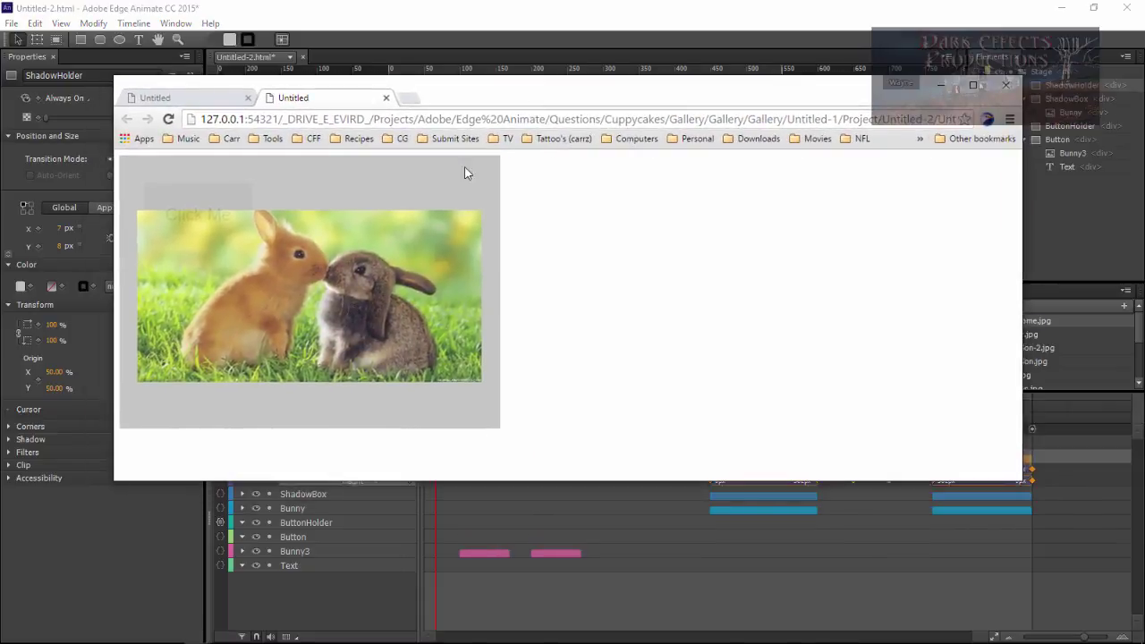
# Alternate clicking the big bunny and Click Me, shrinking and regrowing the bunny image several times.
pyautogui.click(397, 290)
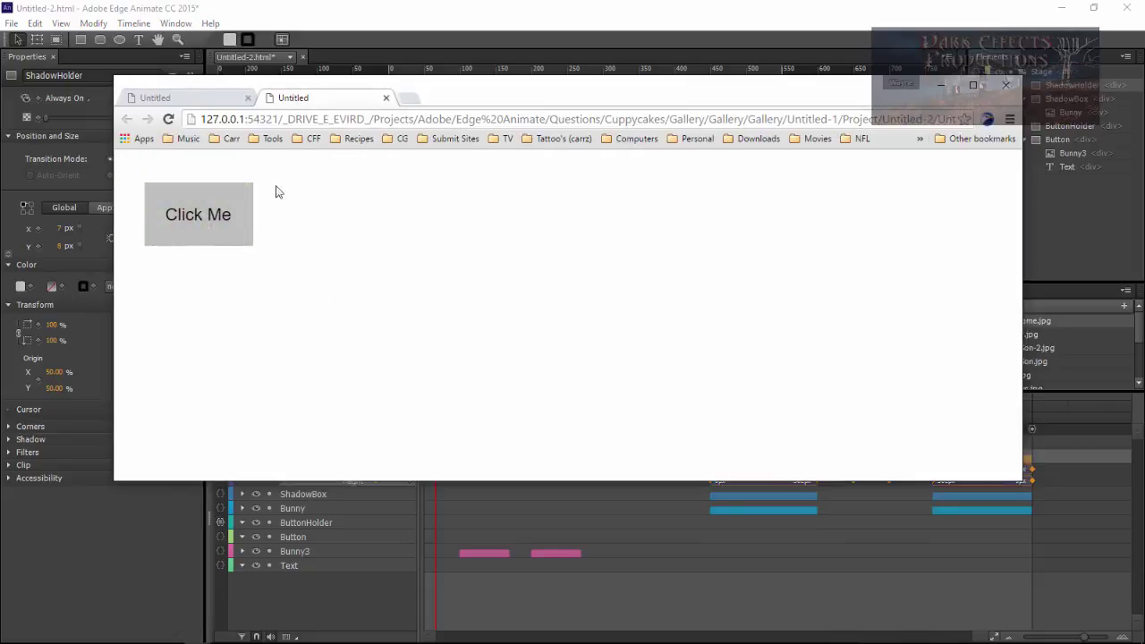
pyautogui.click(224, 215)
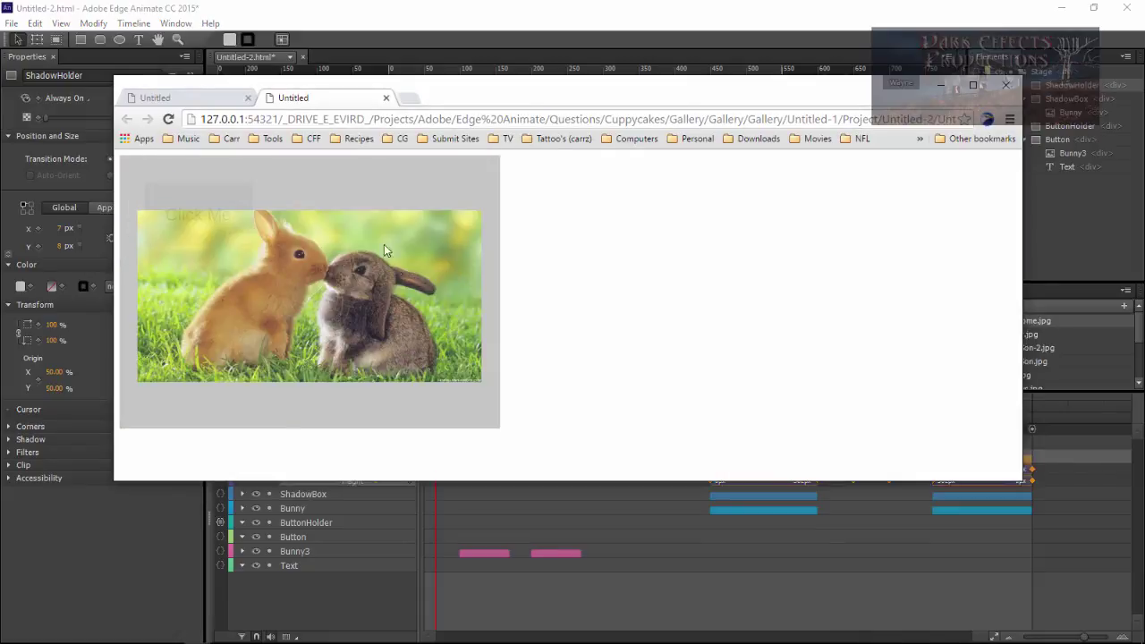
pyautogui.click(367, 246)
pyautogui.click(237, 204)
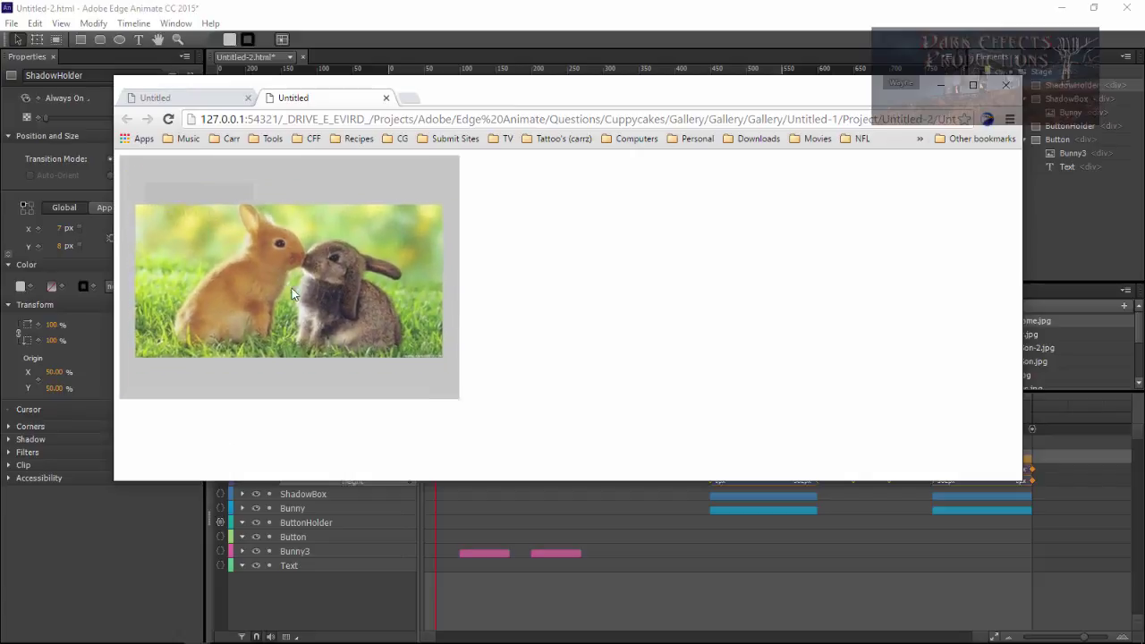
pyautogui.click(291, 288)
pyautogui.click(211, 218)
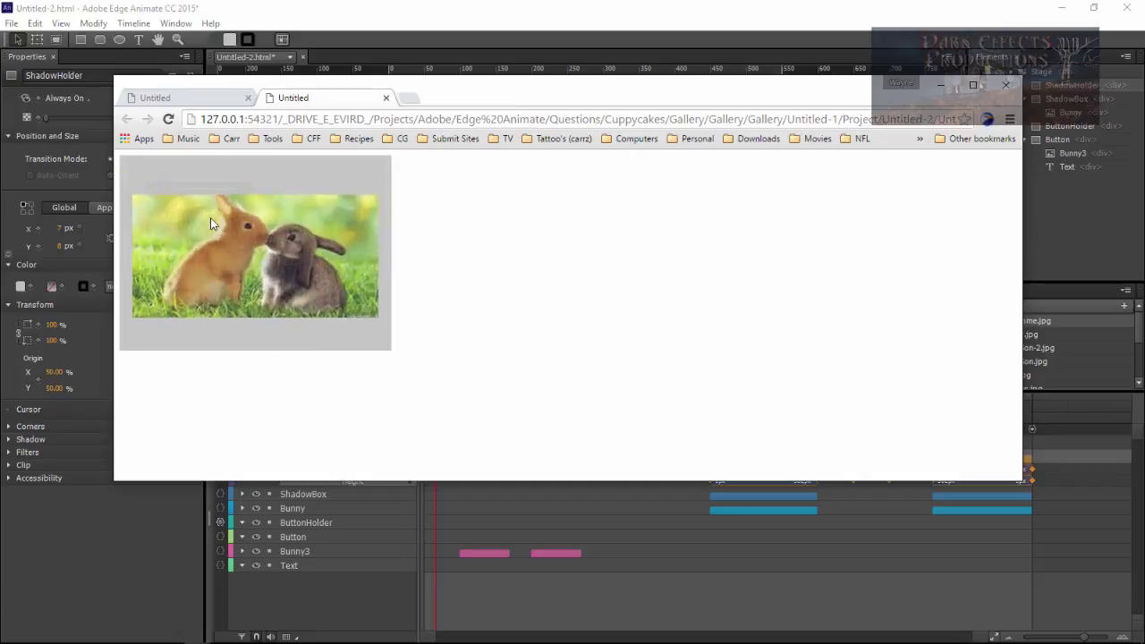
pyautogui.click(313, 295)
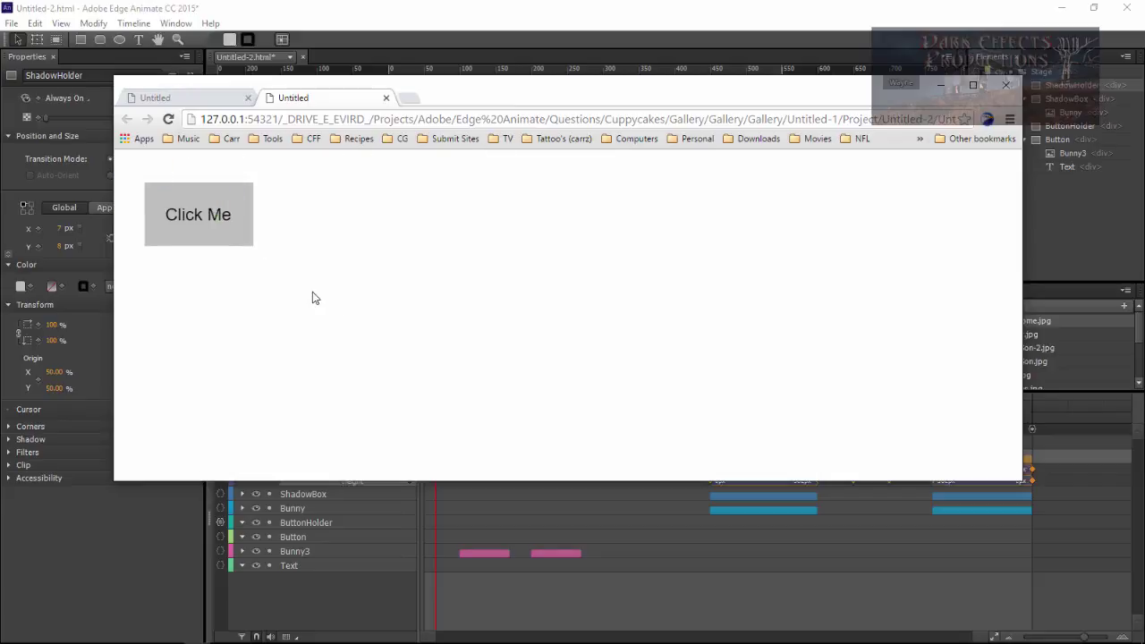